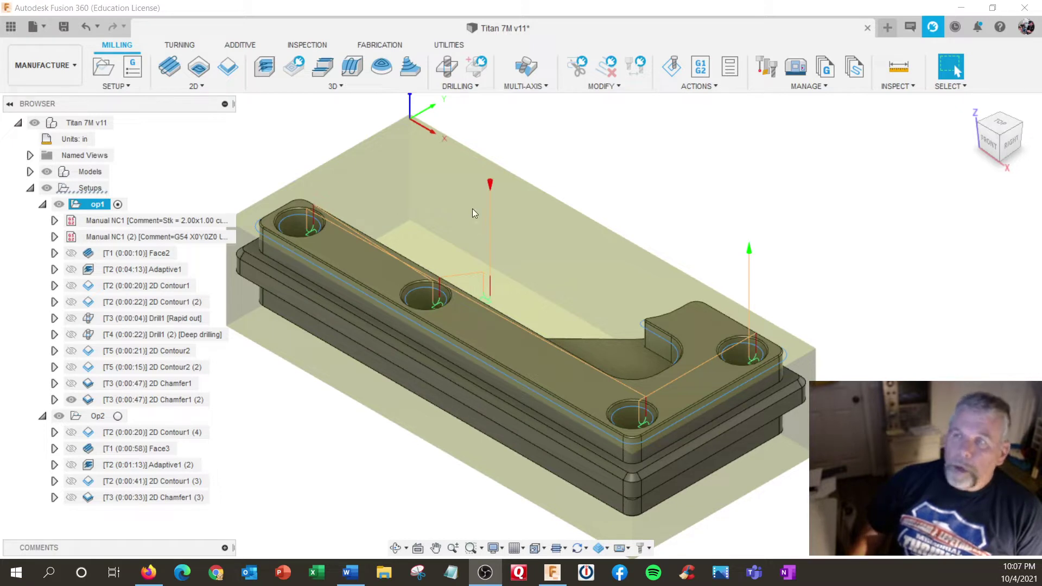
# Open op1's NC program settings, then close them without posting and deselect op1
pyautogui.click(701, 68)
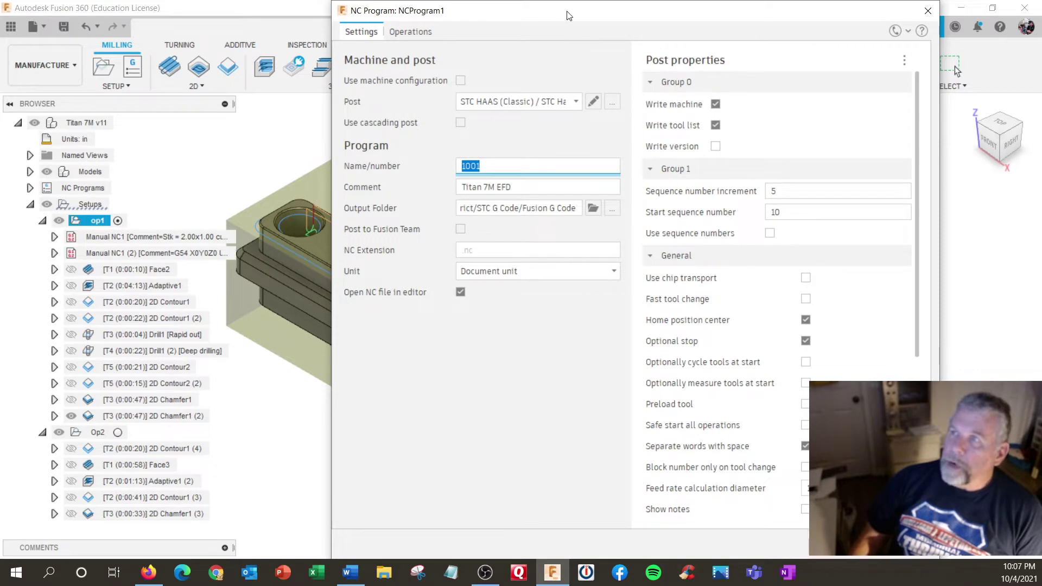
pyautogui.moveTo(569, 15)
pyautogui.mouseDown()
pyautogui.moveTo(575, 4)
pyautogui.moveTo(574, 15)
pyautogui.mouseUp()
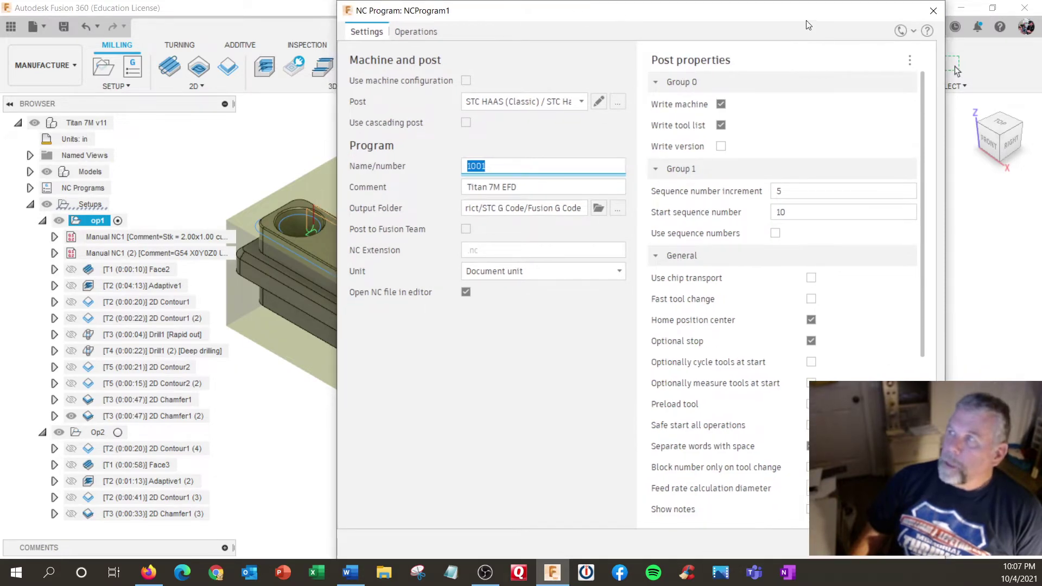
pyautogui.click(932, 12)
pyautogui.click(115, 86)
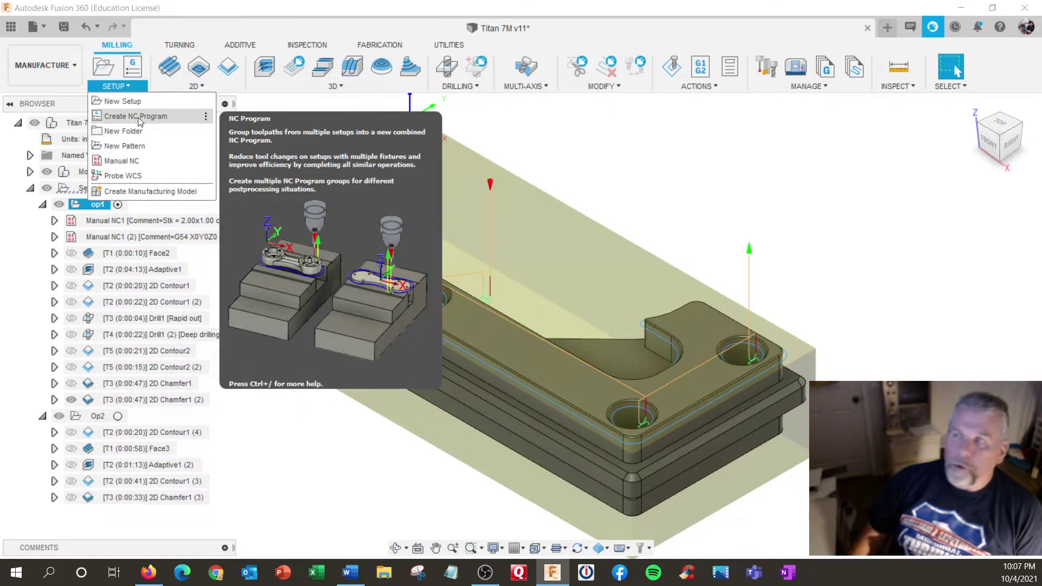
pyautogui.click(621, 170)
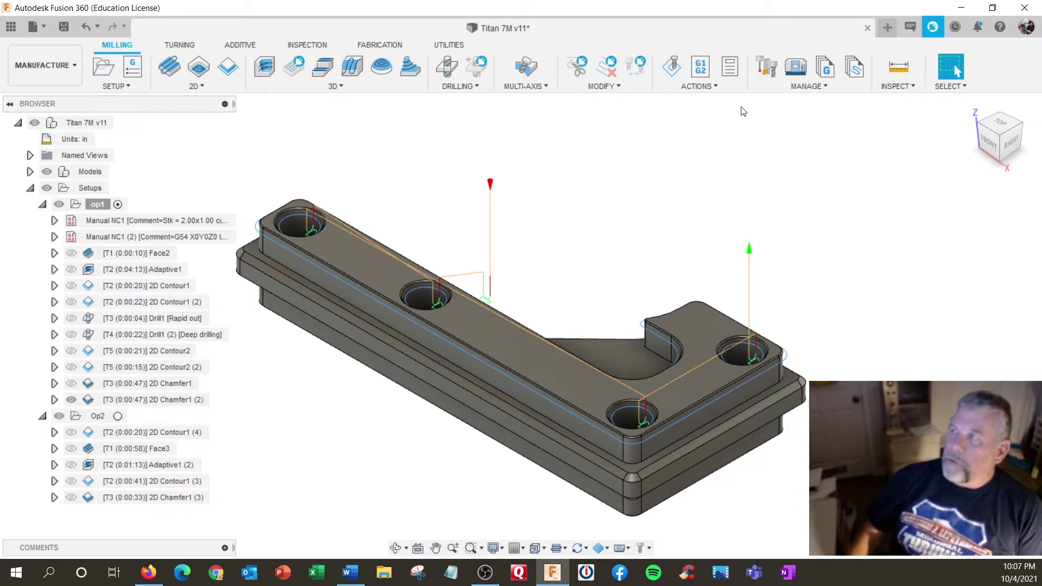
pyautogui.click(764, 66)
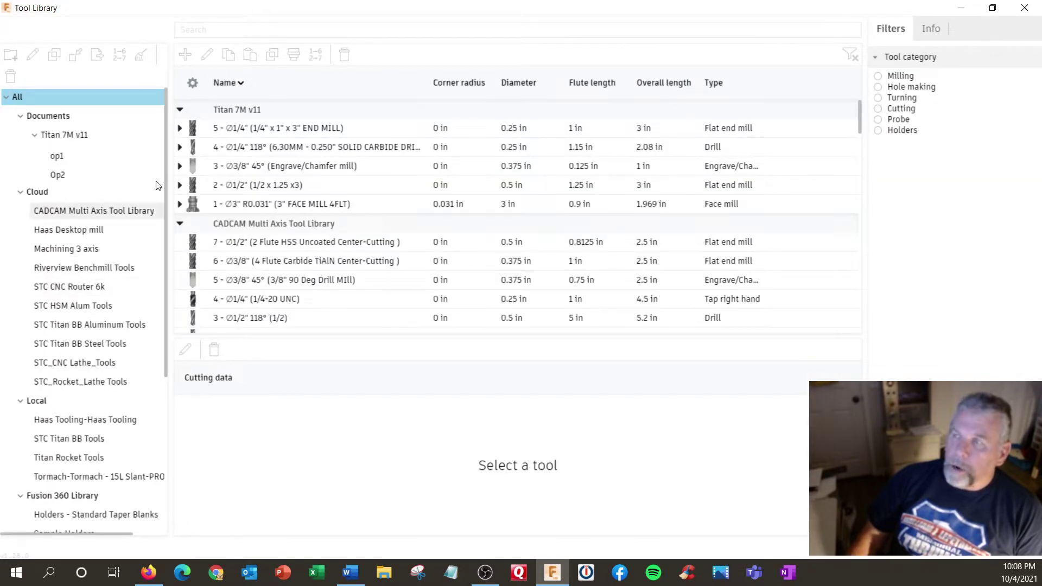
pyautogui.click(1024, 8)
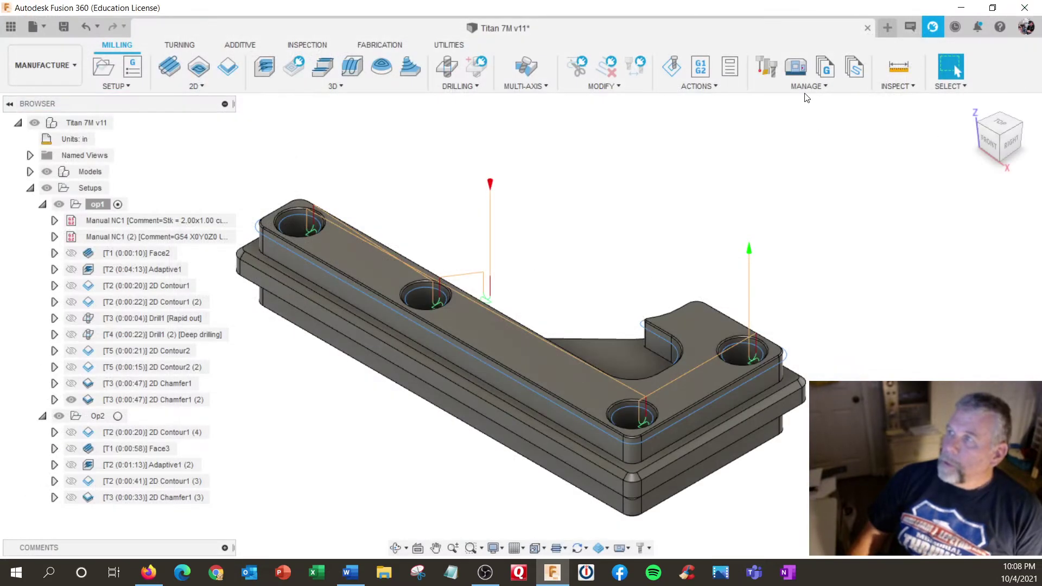
pyautogui.click(796, 67)
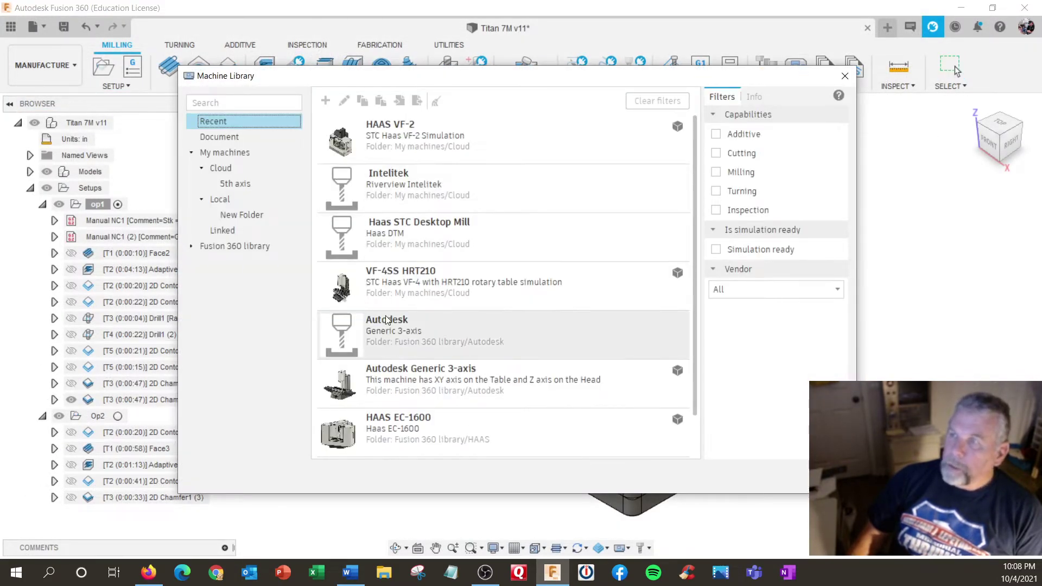
pyautogui.scroll(-1, 418, 292)
pyautogui.scroll(1, 418, 292)
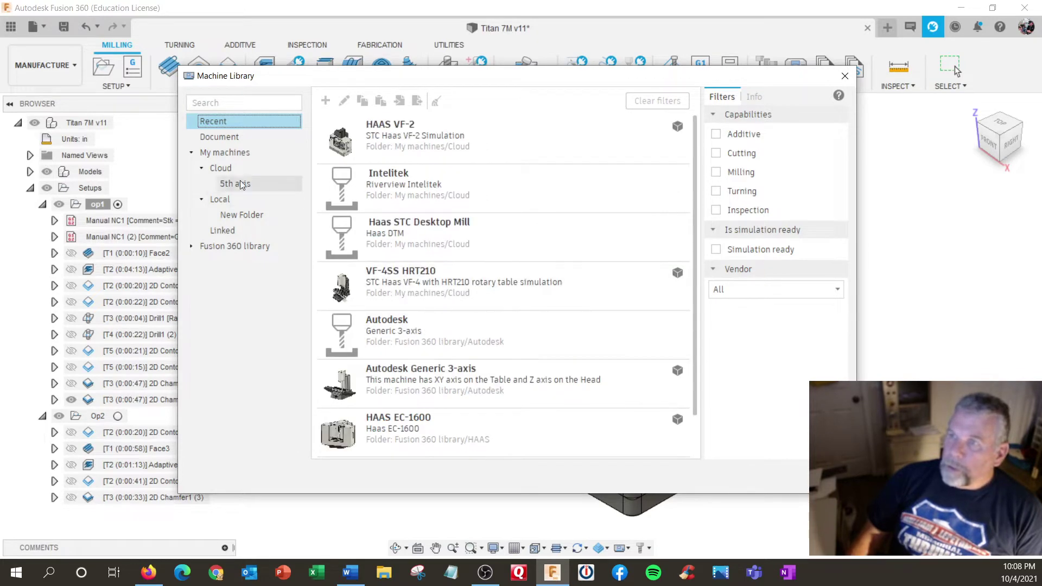
pyautogui.click(221, 171)
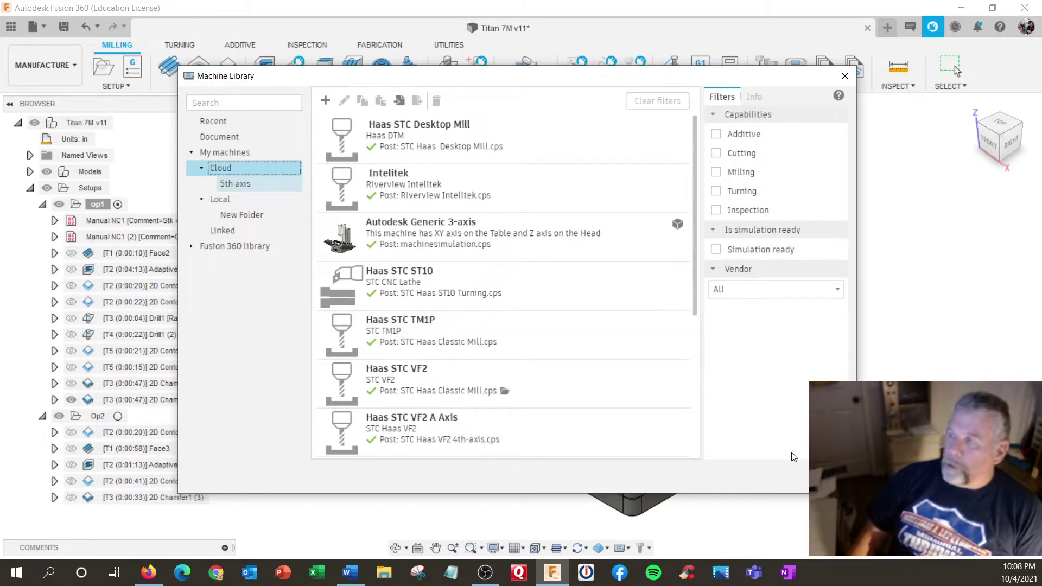
pyautogui.press('Escape')
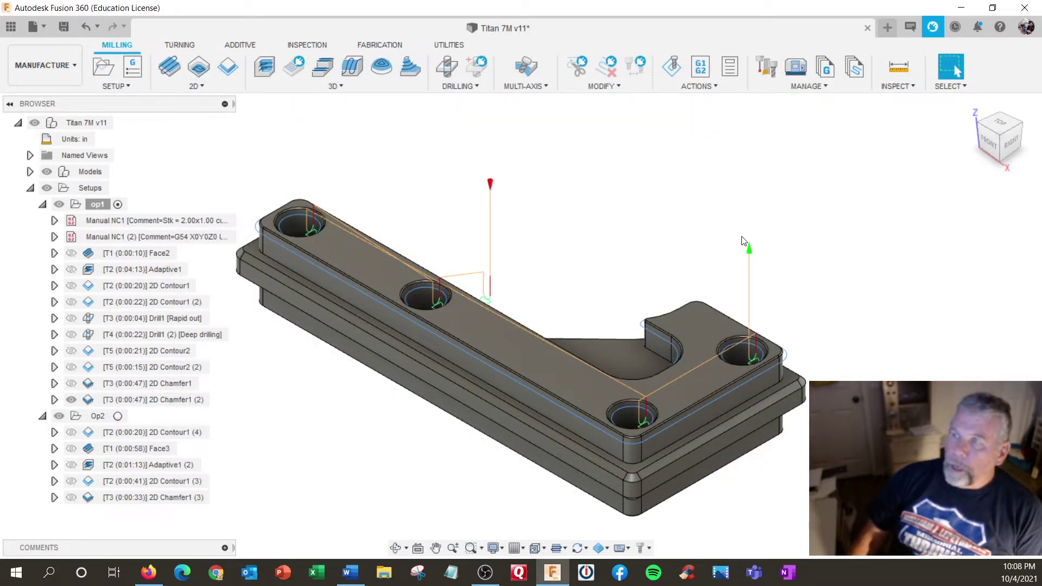
# Start post-processing op1 and choose the STC HAAS (Classic) mill post
pyautogui.click(97, 205)
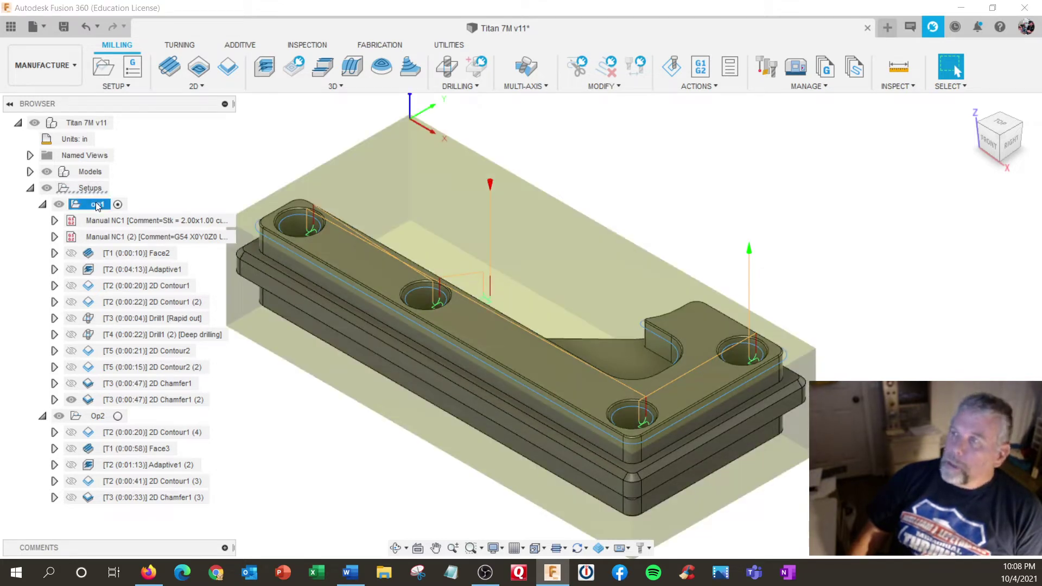
pyautogui.click(703, 72)
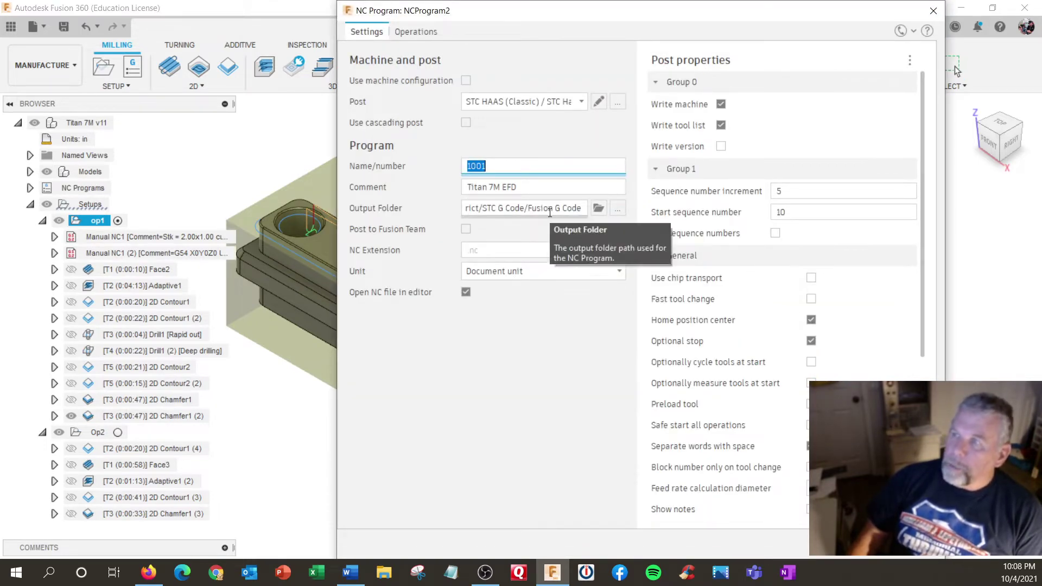
pyautogui.click(582, 101)
pyautogui.click(566, 133)
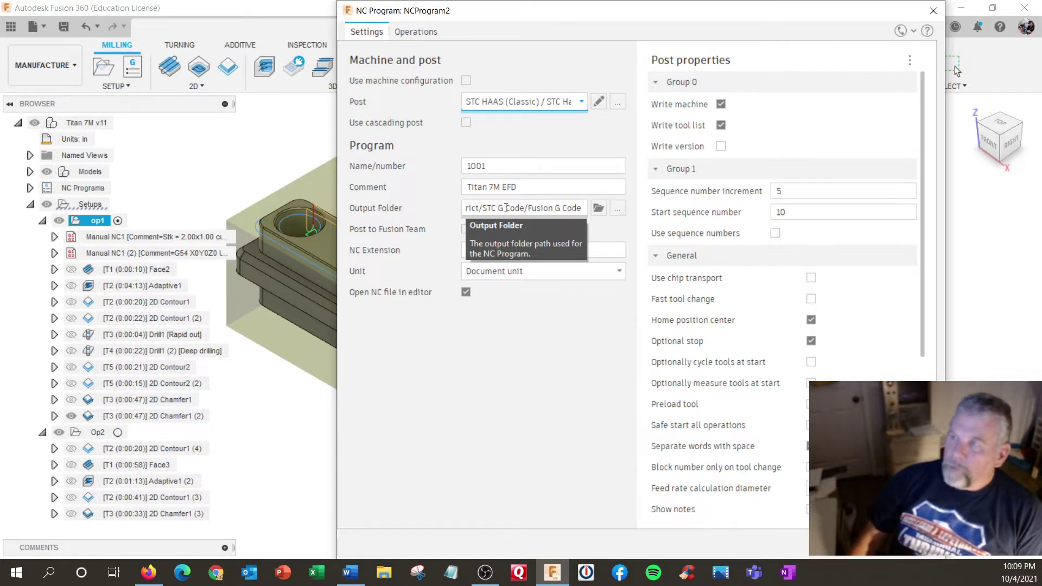
pyautogui.click(617, 209)
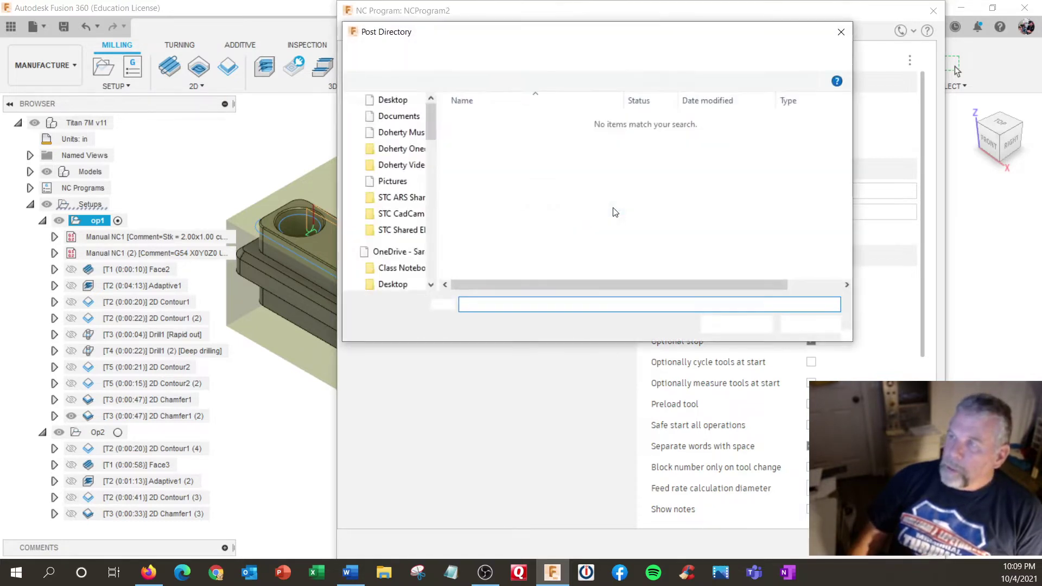
pyautogui.scroll(-2, 412, 237)
pyautogui.scroll(-6, 413, 238)
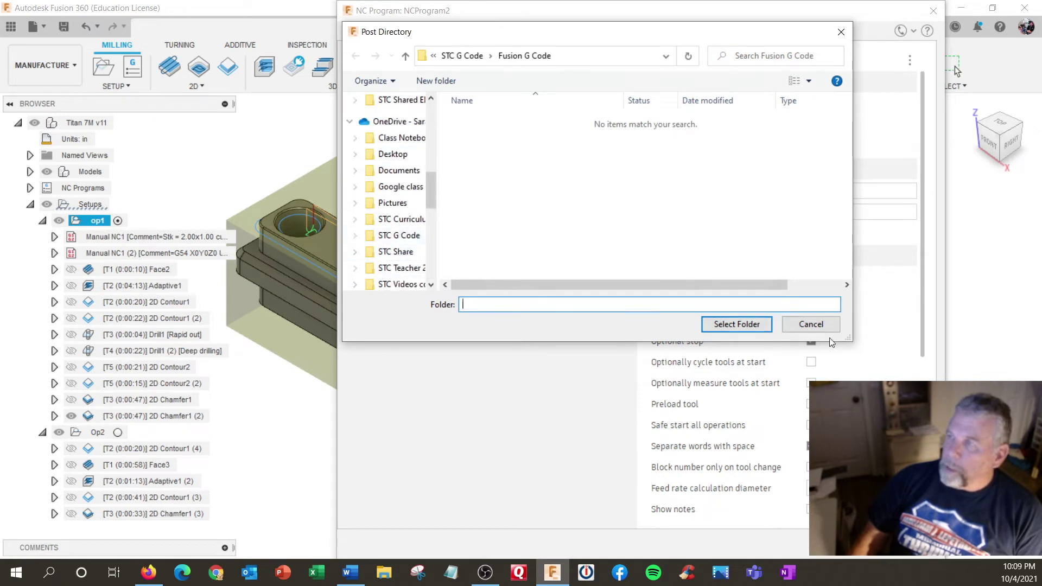
pyautogui.click(811, 324)
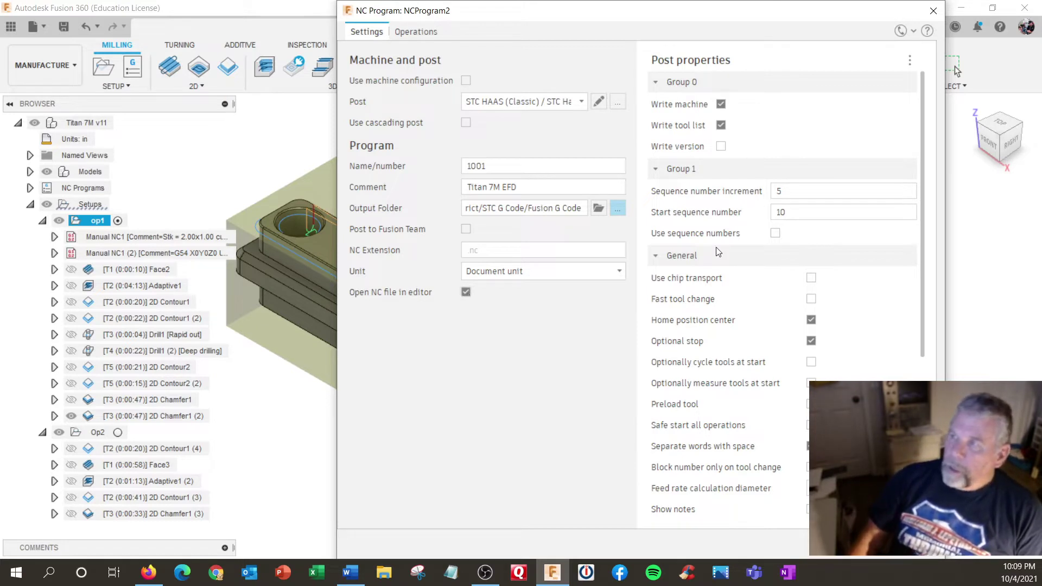
# Scroll through program 1001's post properties, reviewing optional stop, G0 and sequence increment 5
pyautogui.scroll(-5, 767, 302)
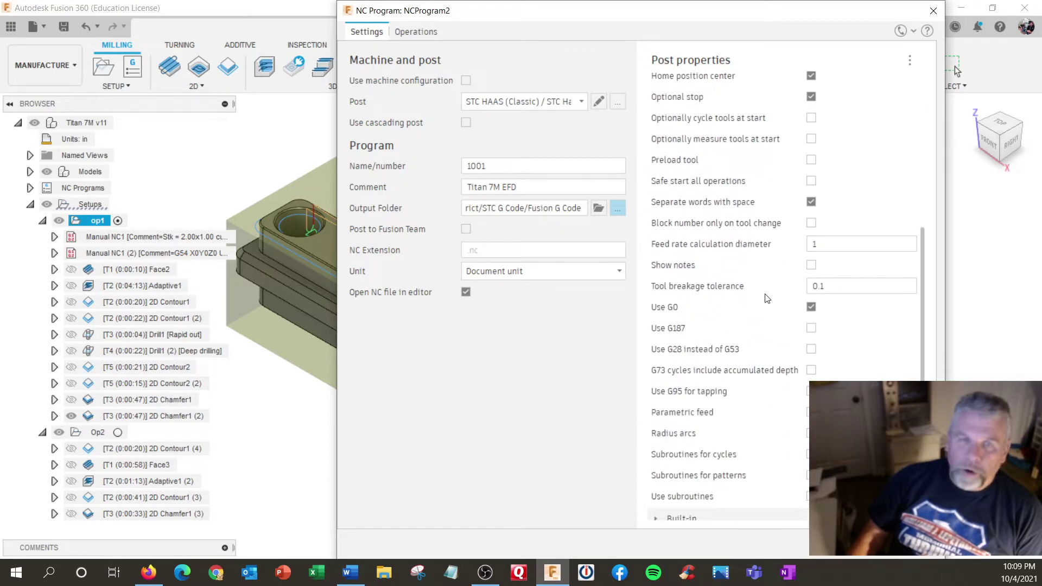
pyautogui.scroll(2, 767, 299)
pyautogui.scroll(3, 766, 299)
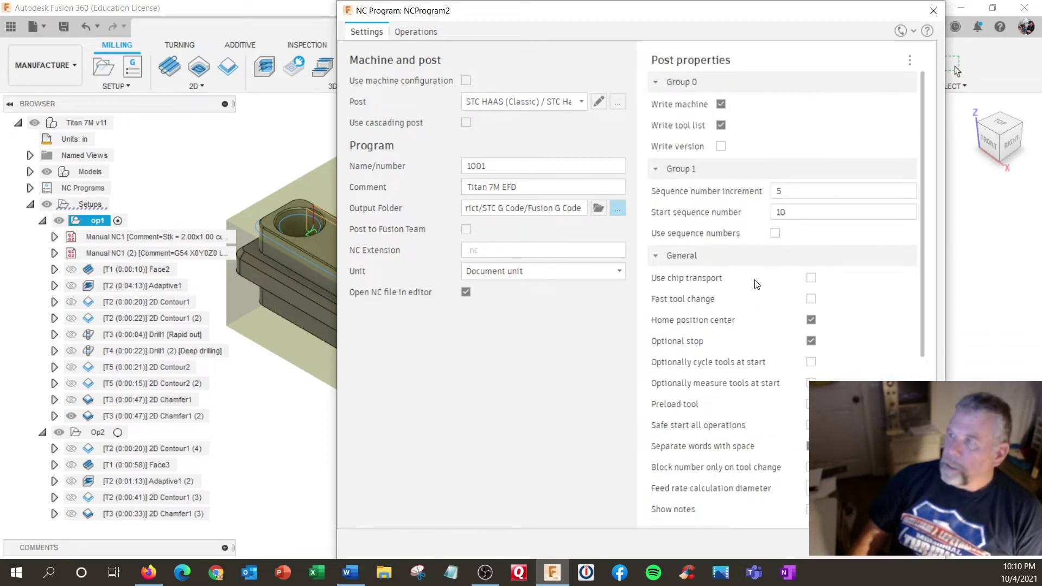
pyautogui.scroll(-2, 754, 282)
pyautogui.scroll(2, 754, 282)
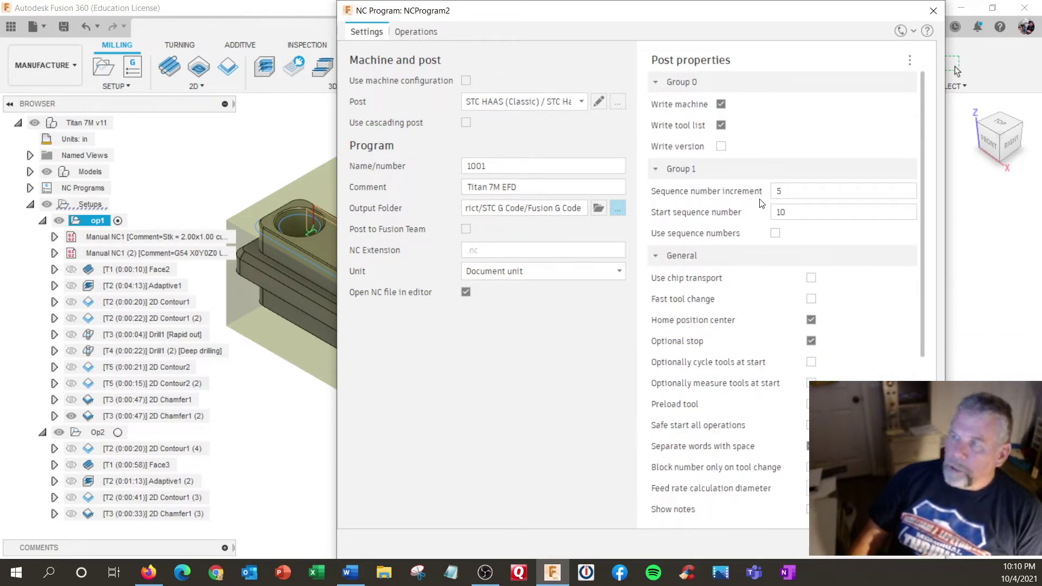
pyautogui.scroll(-2, 762, 203)
pyautogui.scroll(2, 718, 110)
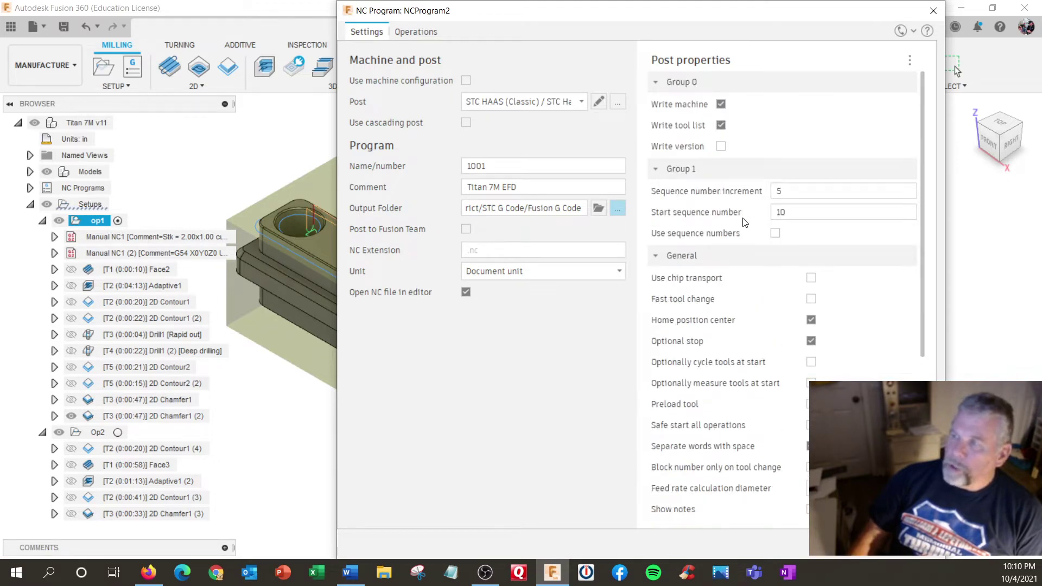
pyautogui.scroll(-2, 744, 222)
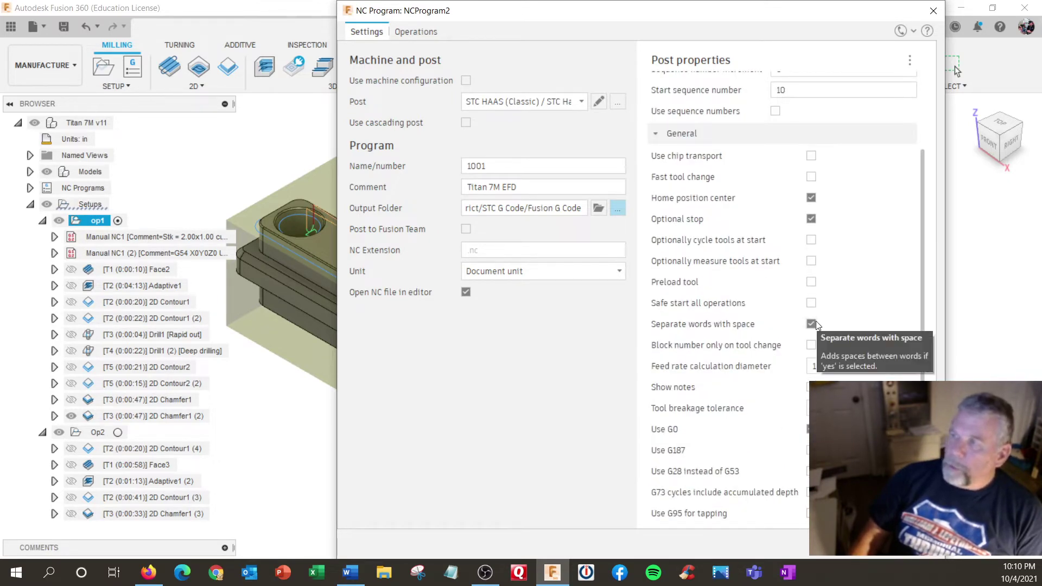
pyautogui.scroll(-2, 788, 250)
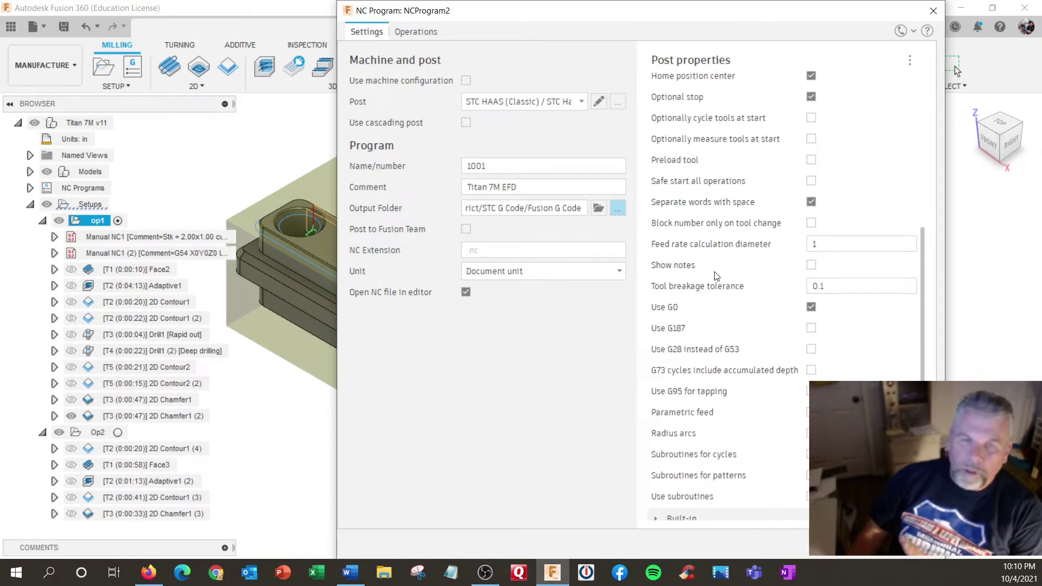
pyautogui.scroll(2, 715, 275)
pyautogui.scroll(1, 715, 275)
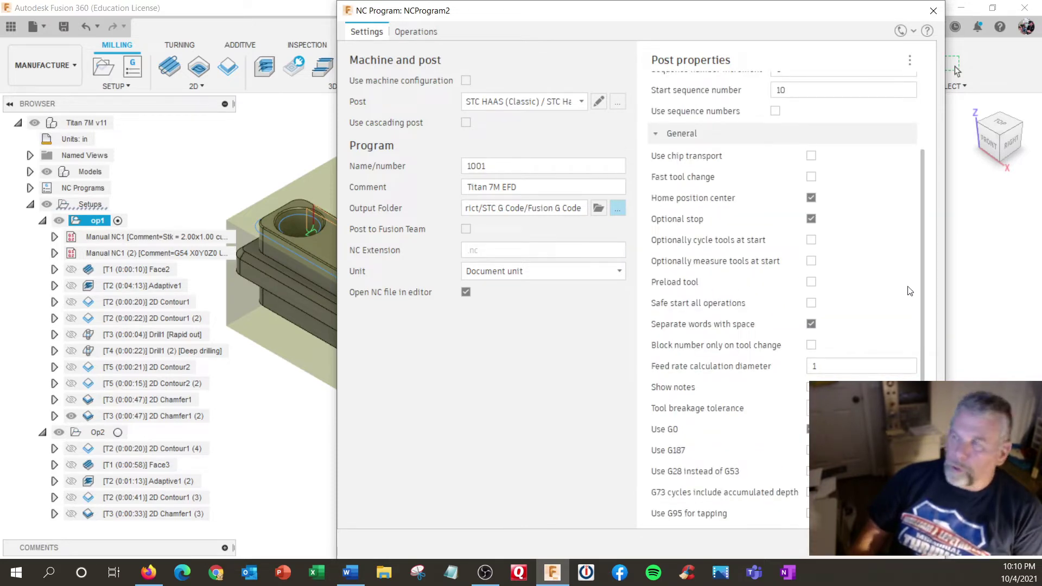
pyautogui.scroll(3, 765, 279)
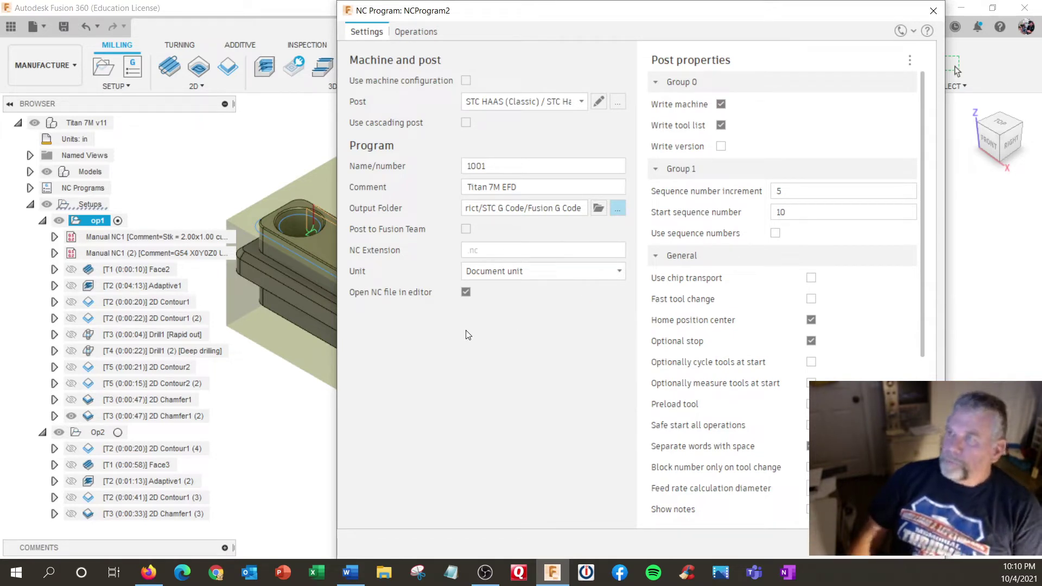
# Check the included operations, then post op1 to 1001.nc, replacing the existing file
pyautogui.click(415, 33)
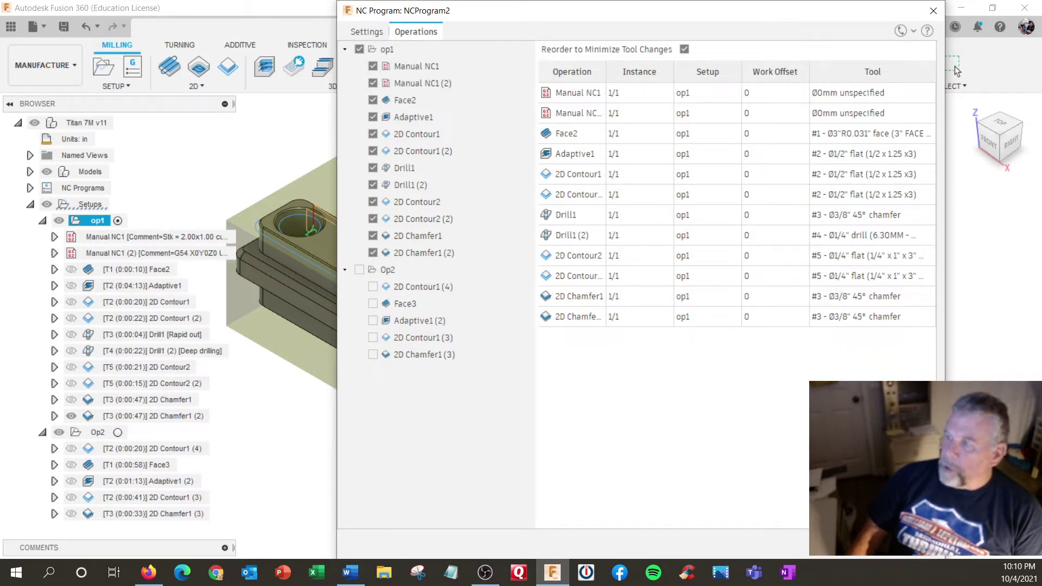
pyautogui.press('Return')
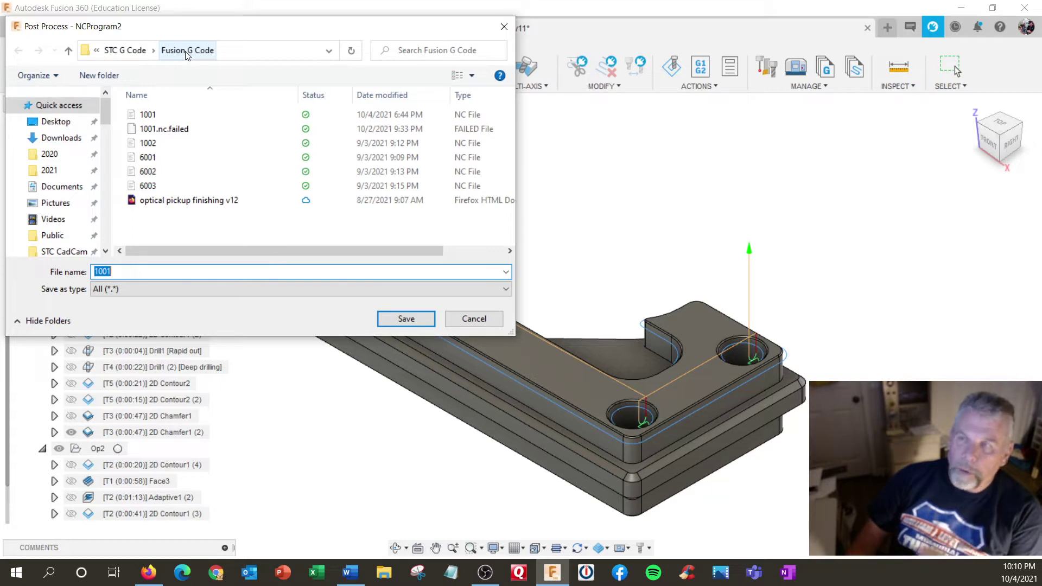
pyautogui.click(405, 320)
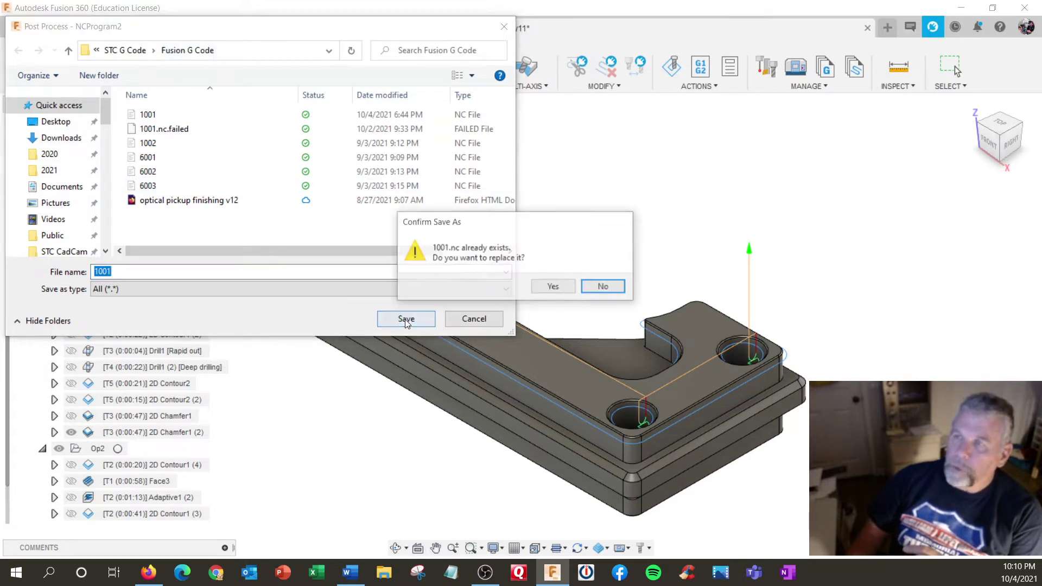
pyautogui.click(565, 291)
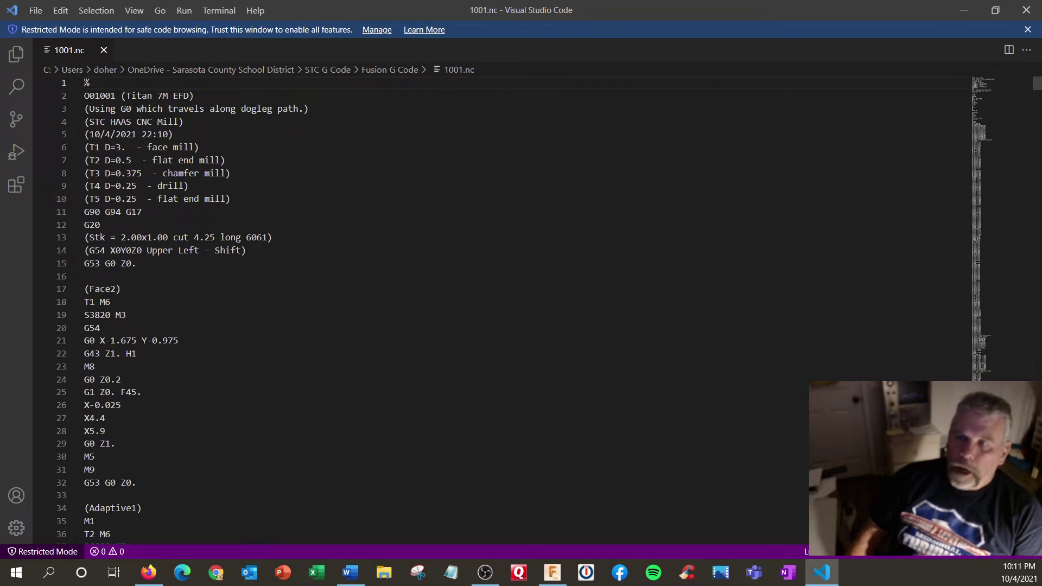
# Highlight the stock comment and G54 Upper Left setup lines in 1001.nc
pyautogui.moveTo(84, 238); pyautogui.dragTo(247, 250)
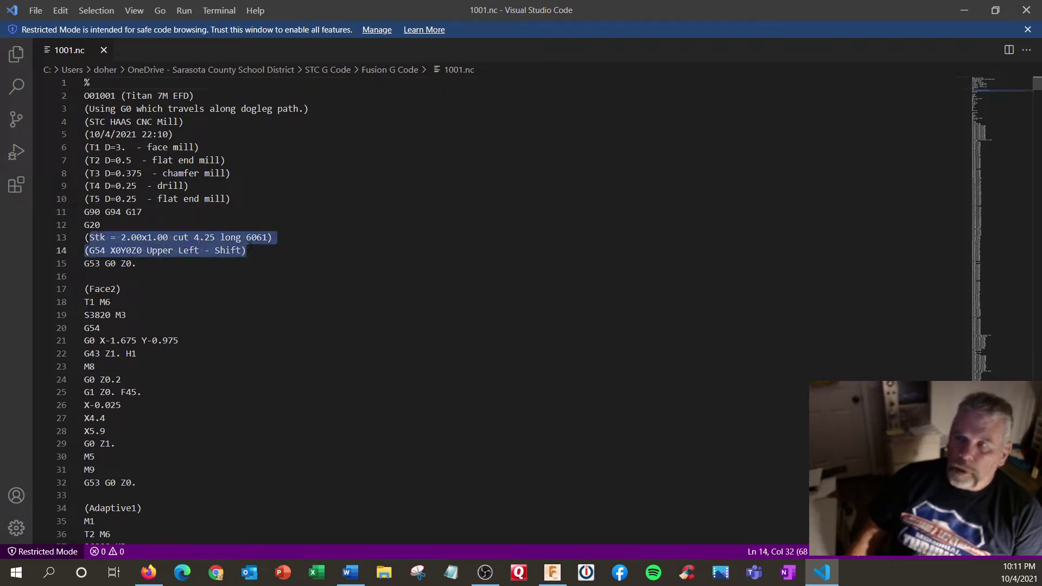
pyautogui.click(1027, 9)
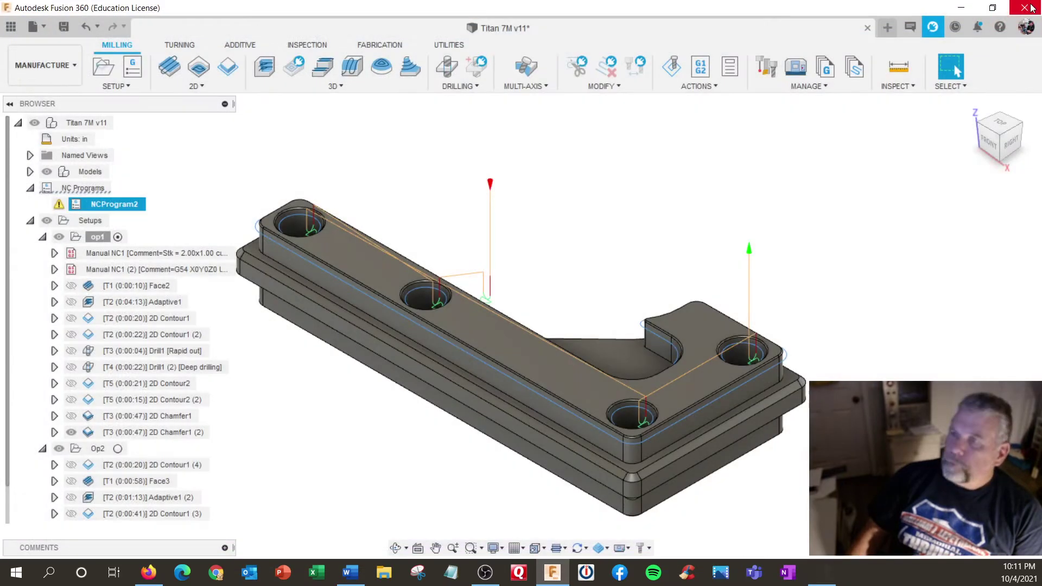
pyautogui.click(107, 254)
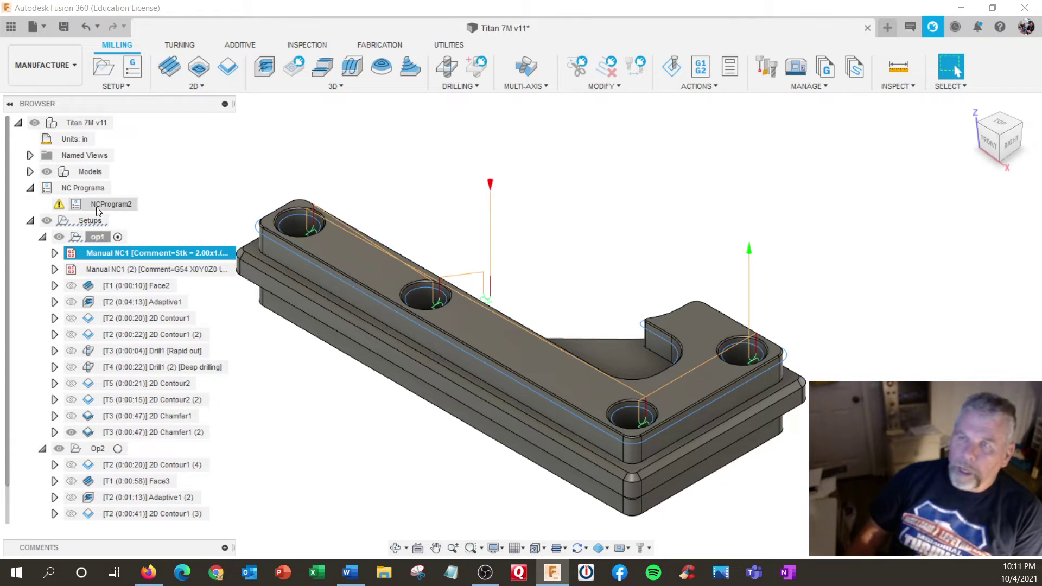
pyautogui.click(59, 205)
pyautogui.click(58, 205)
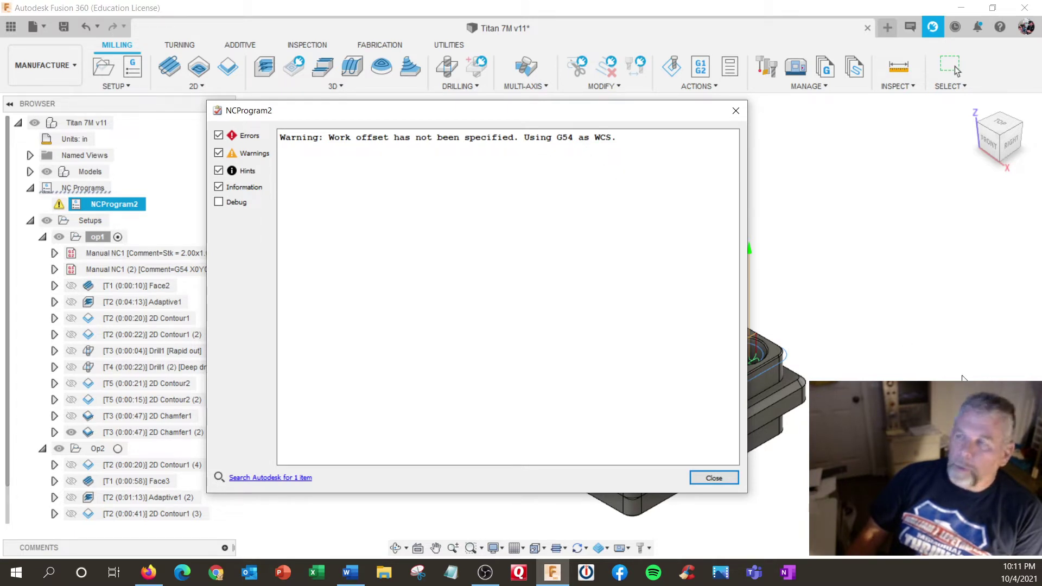
pyautogui.click(713, 478)
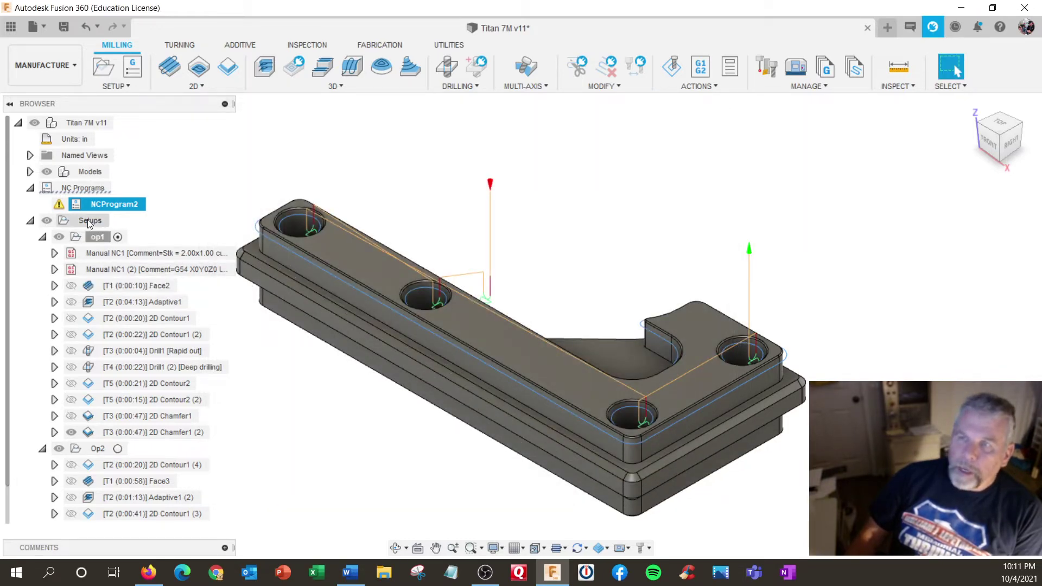
# Edit the op1 setup so its post-process WCS offset is 1
pyautogui.click(90, 235)
pyautogui.rightClick(88, 234)
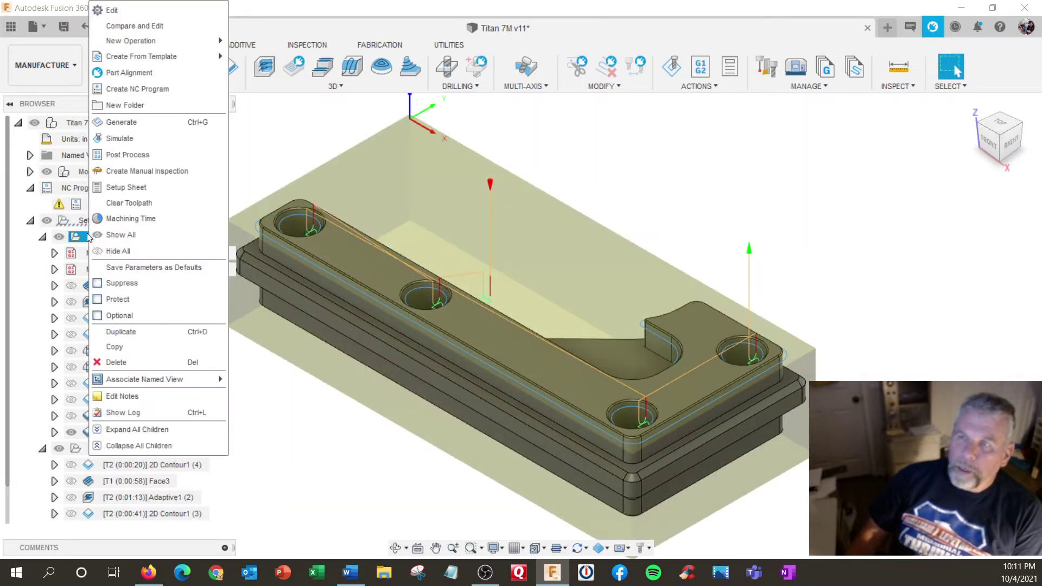
pyautogui.click(98, 10)
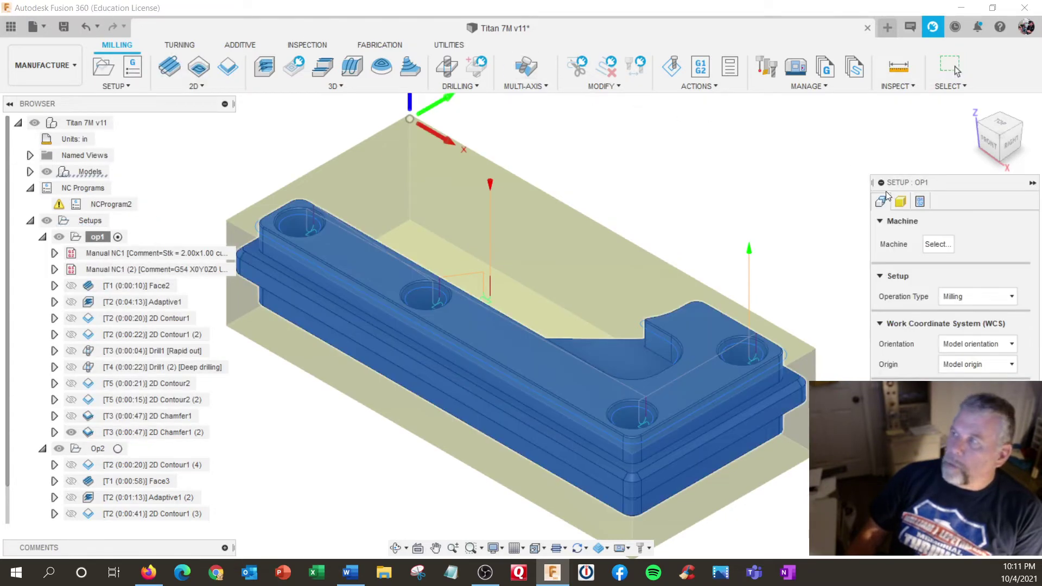
pyautogui.click(921, 202)
pyautogui.moveTo(947, 187); pyautogui.dragTo(801, 108)
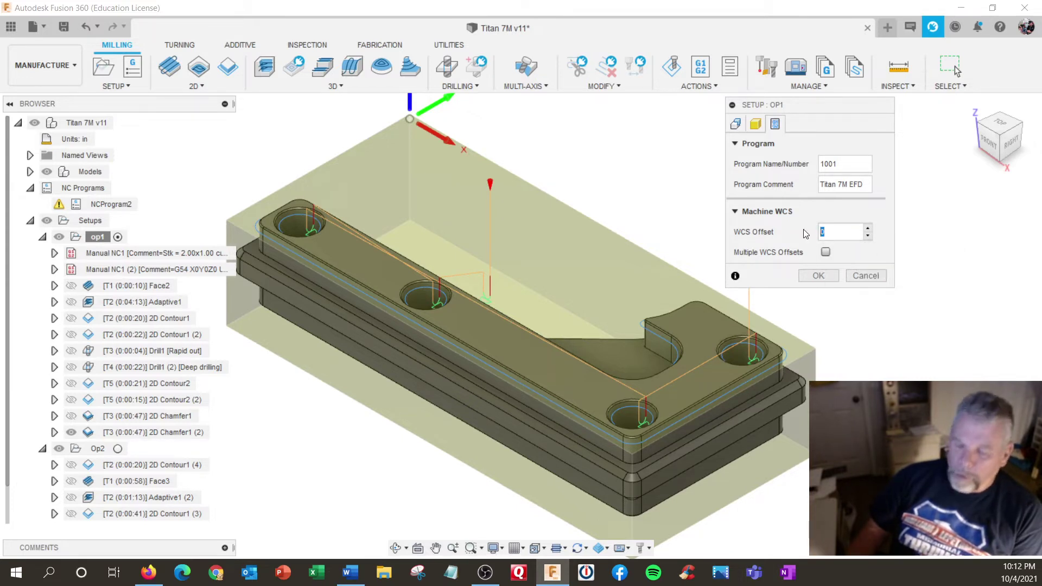
pyautogui.write('1')
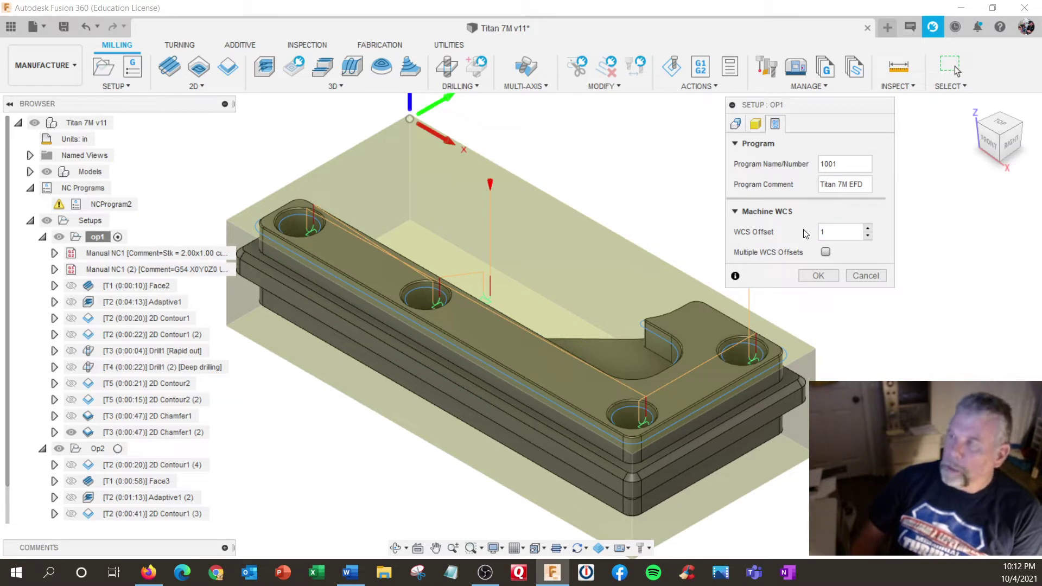
pyautogui.click(818, 275)
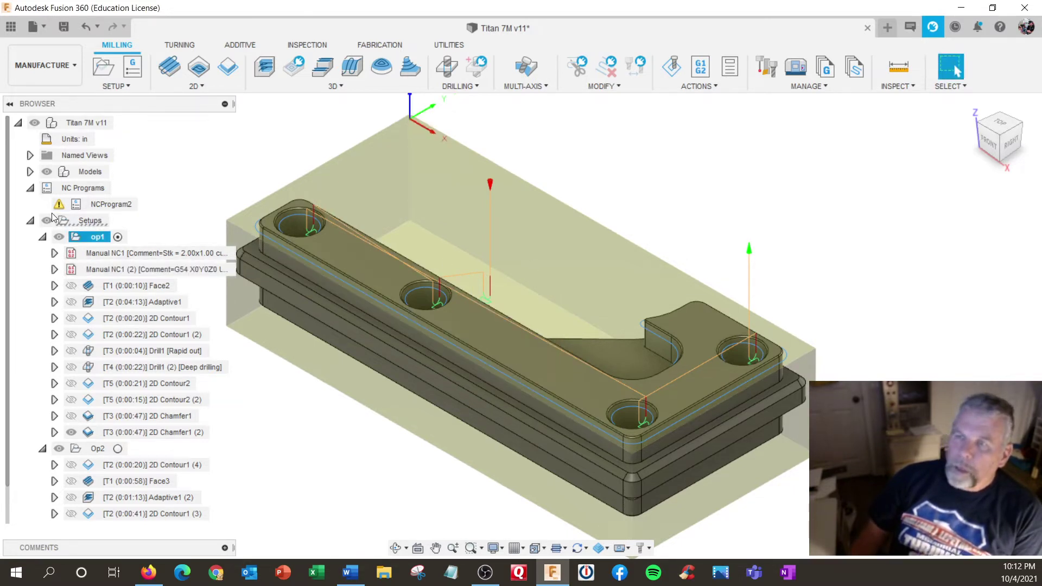
pyautogui.moveTo(57, 206)
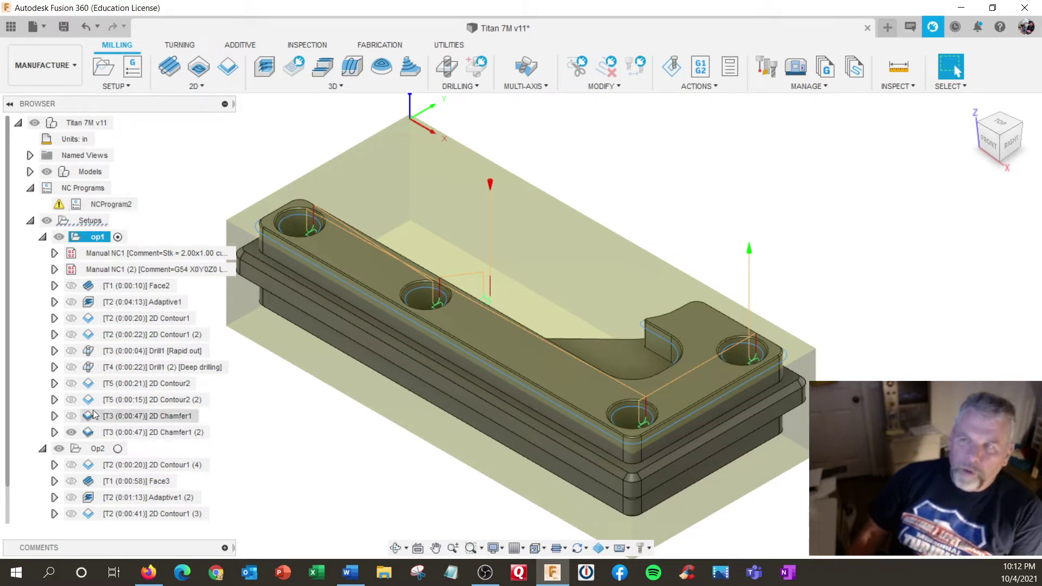
# Repost NCProgram2 over 1001.nc and close the code editor
pyautogui.rightClick(84, 205)
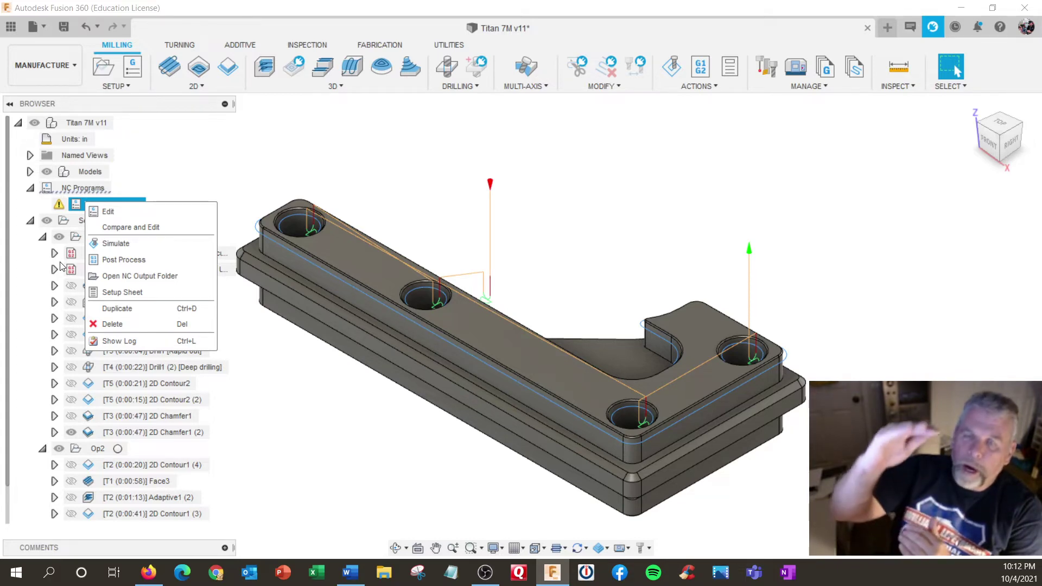
pyautogui.click(119, 259)
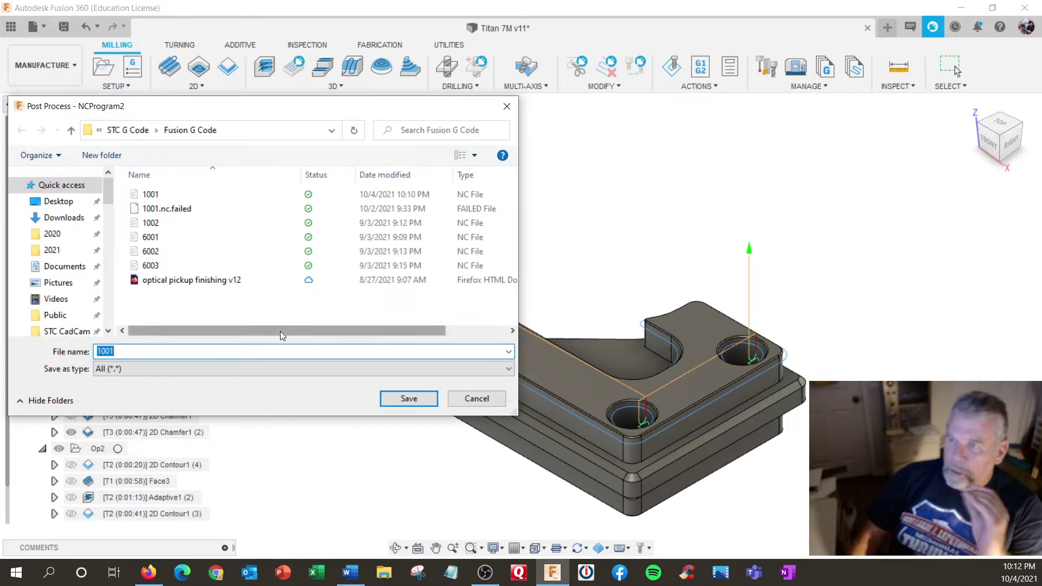
pyautogui.click(406, 399)
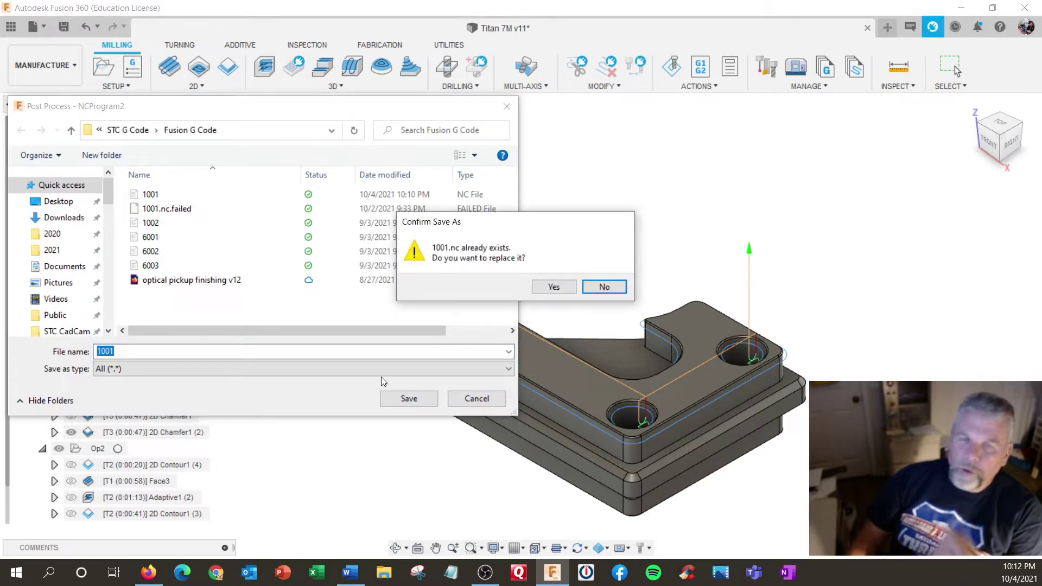
pyautogui.click(552, 287)
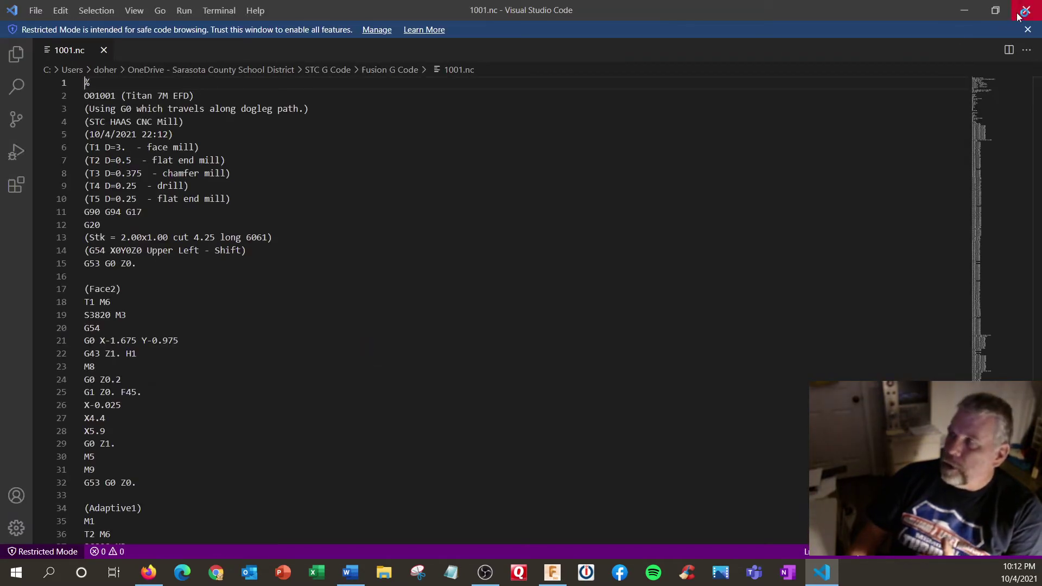
pyautogui.click(1026, 9)
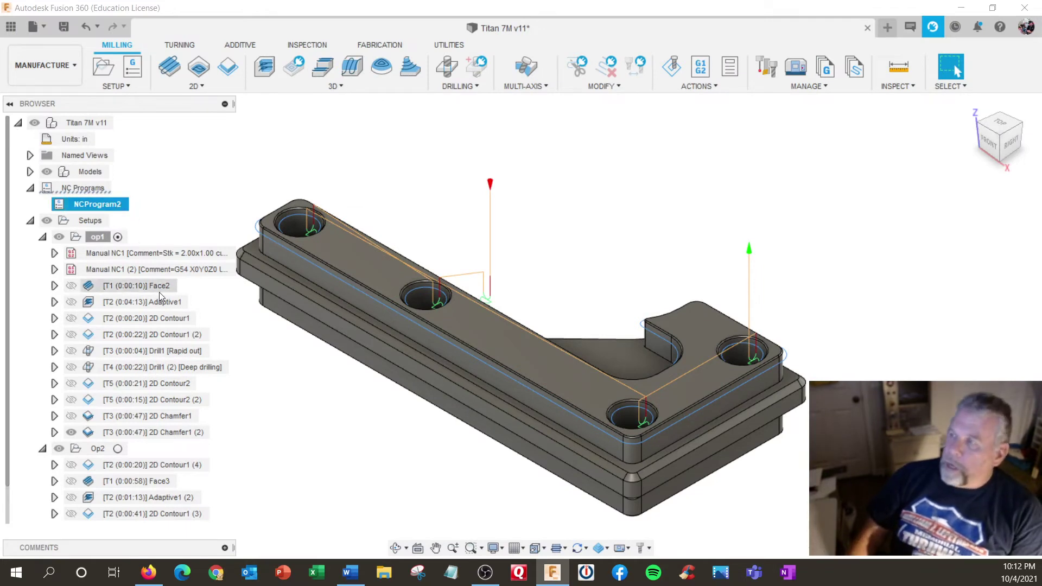
# Change Adaptive1's optimal load to .1 and regenerate it, then select op1
pyautogui.click(108, 303)
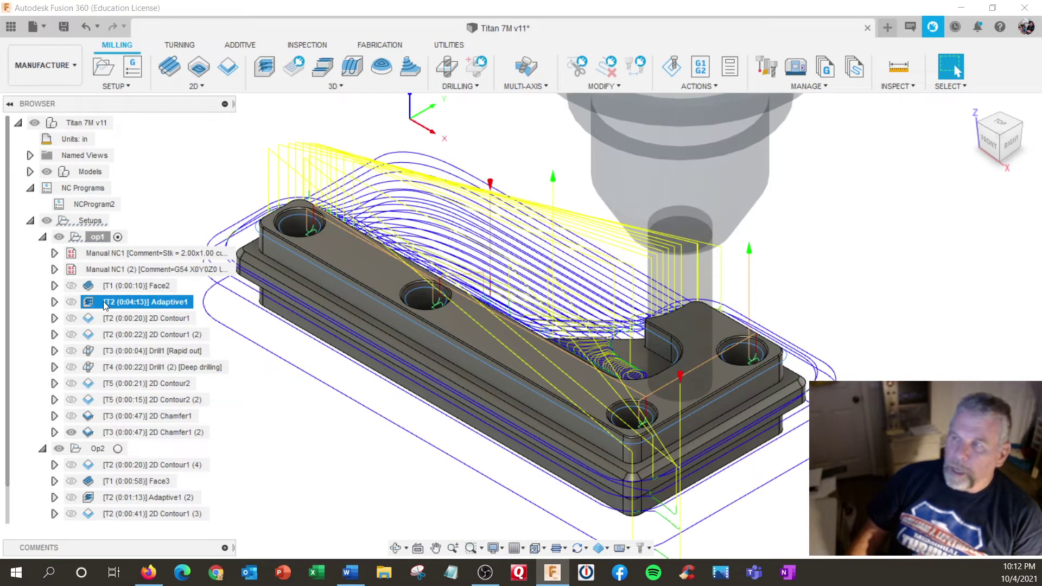
pyautogui.rightClick(106, 305)
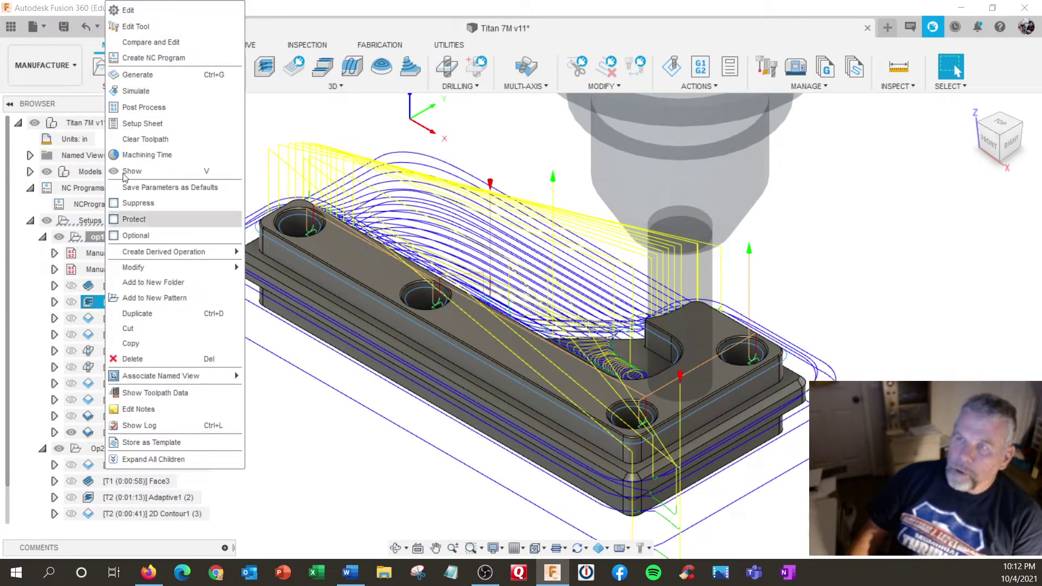
pyautogui.click(128, 10)
pyautogui.click(794, 124)
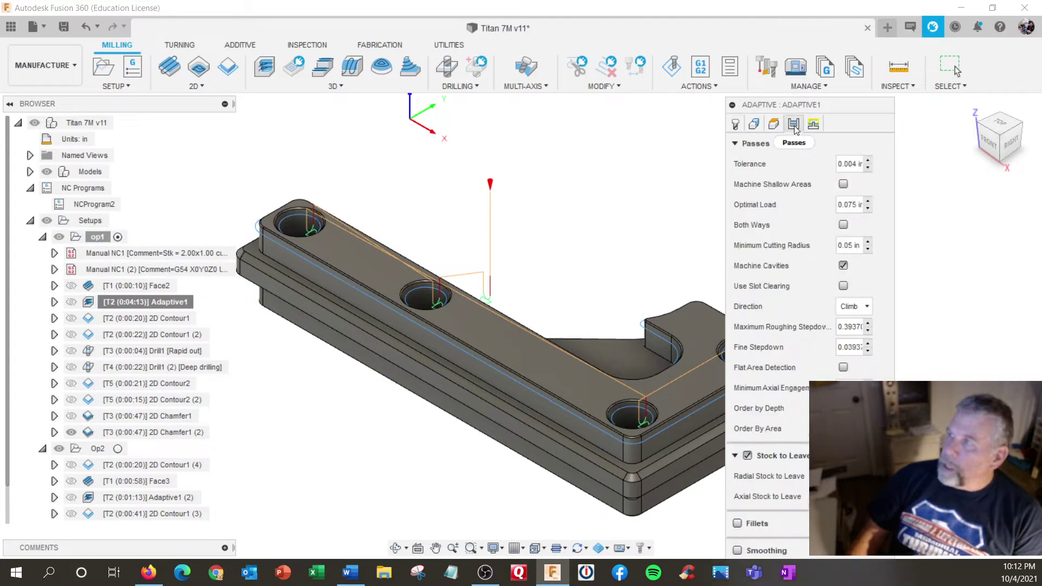
pyautogui.doubleClick(860, 204)
pyautogui.press('BackSpace')
pyautogui.write('.1n')
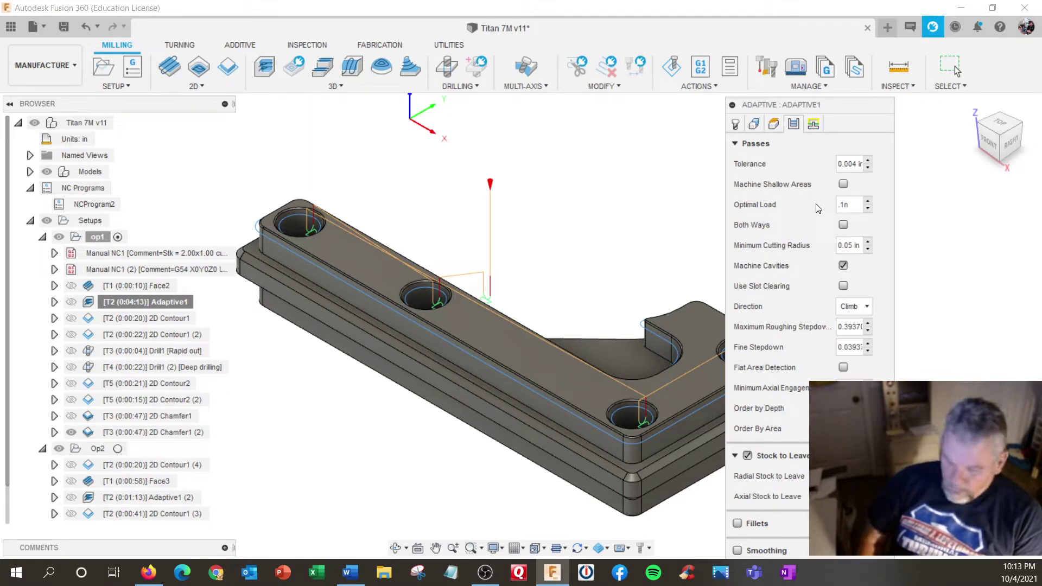
pyautogui.press('Delete')
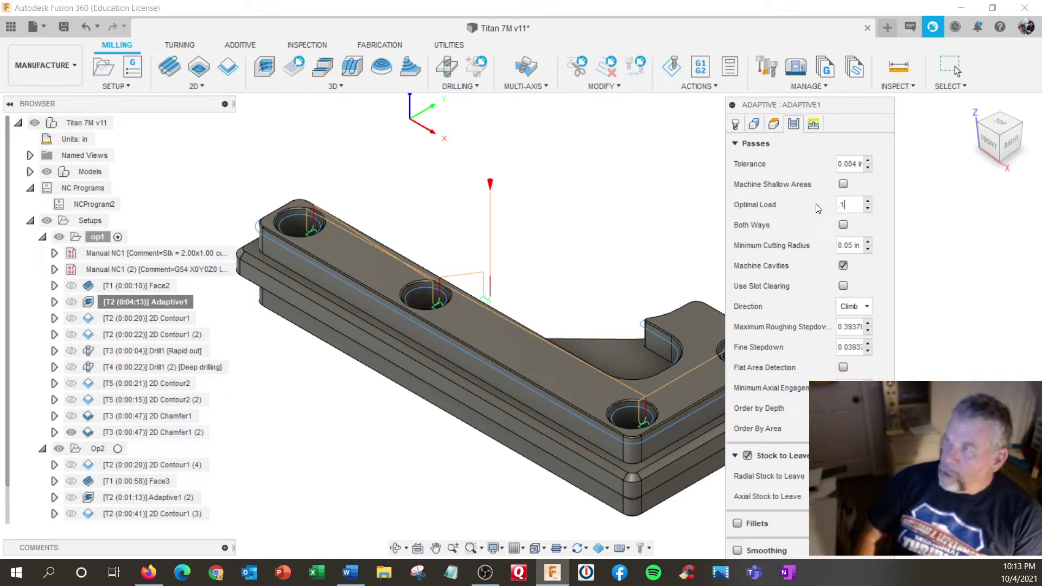
pyautogui.click(736, 144)
pyautogui.click(816, 317)
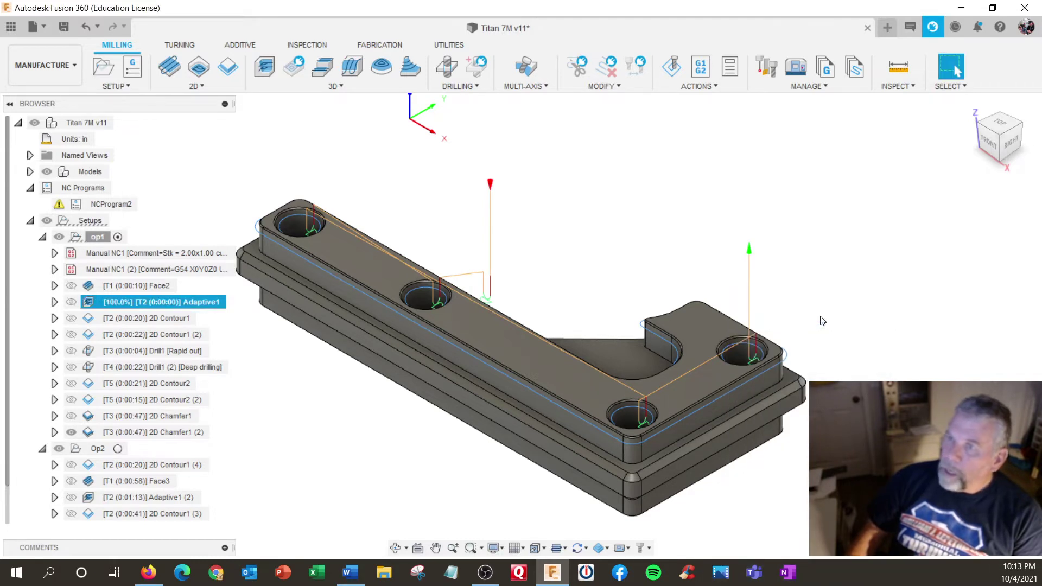
pyautogui.moveTo(61, 205)
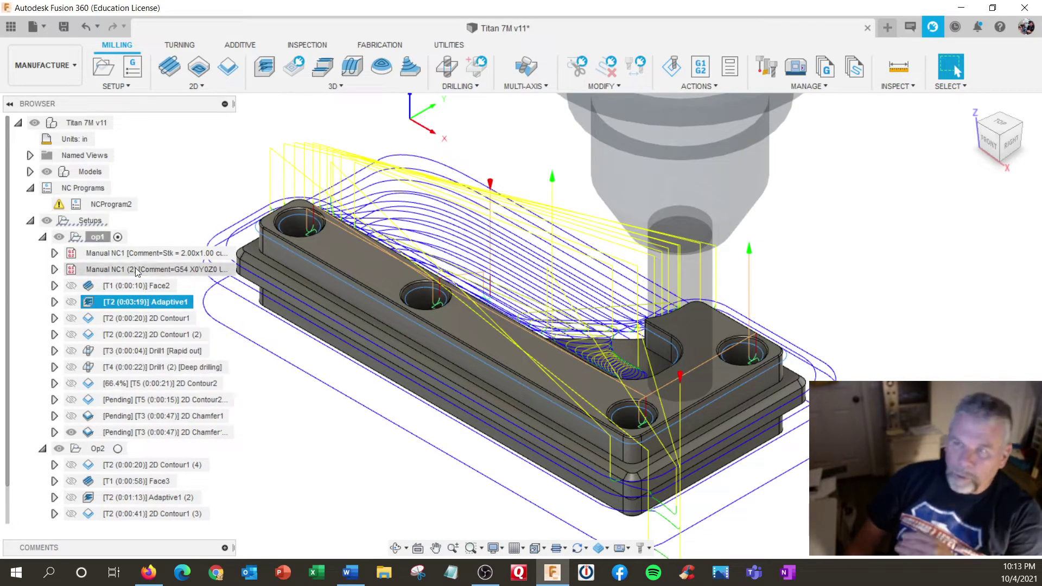
pyautogui.click(99, 237)
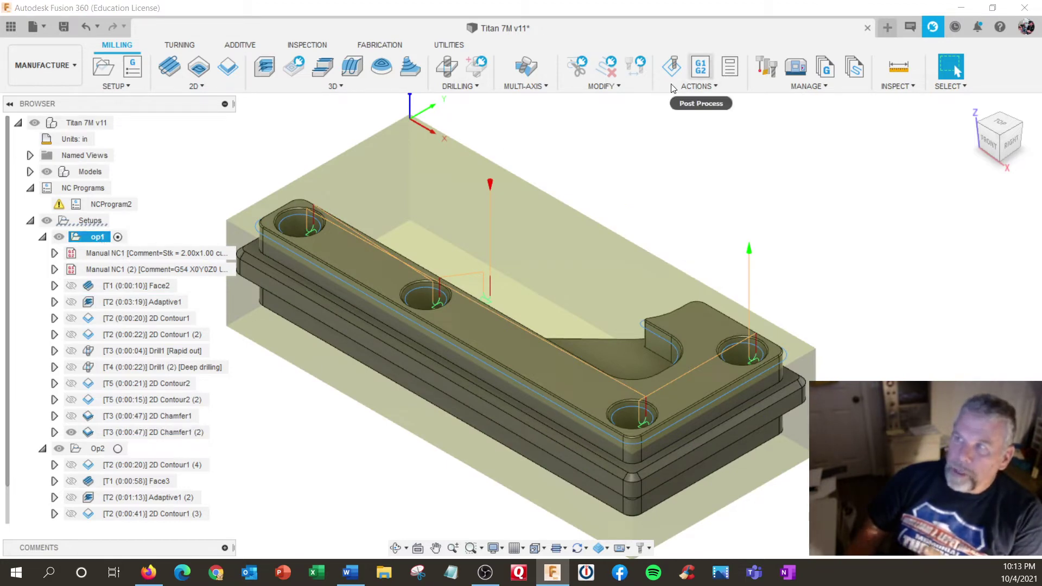
# Create NCProgram3 with default settings and save its output over 1001.nc
pyautogui.click(701, 65)
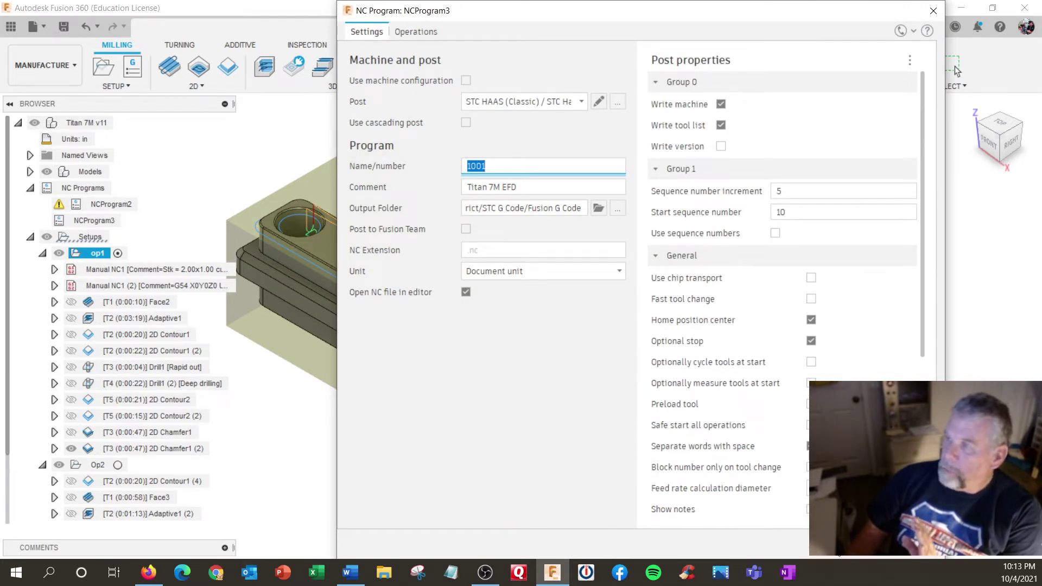
pyautogui.press('Return')
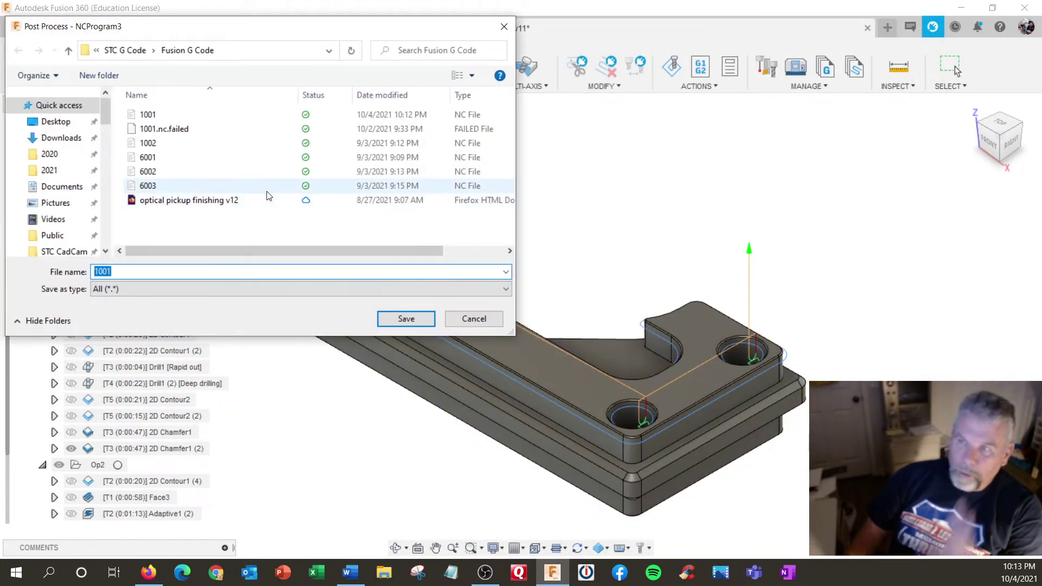
pyautogui.click(402, 320)
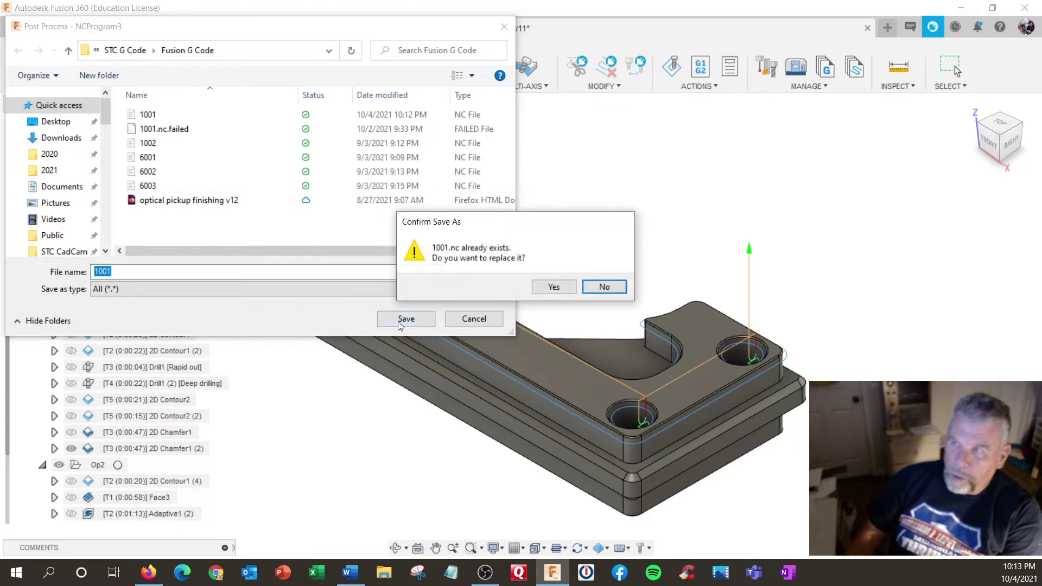
pyautogui.click(552, 288)
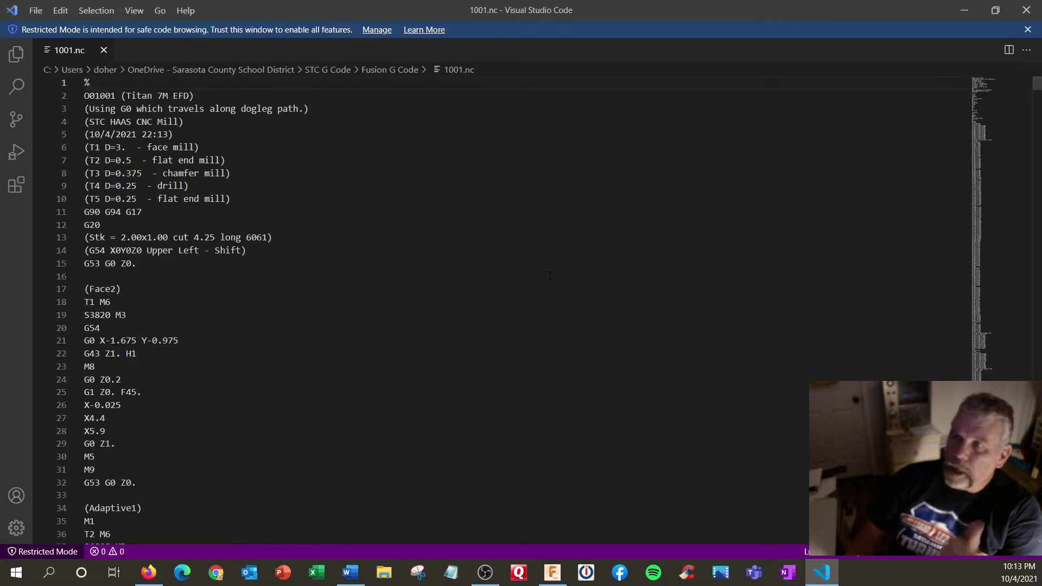
# Close Visual Studio Code to return to Fusion 360
pyautogui.click(1026, 10)
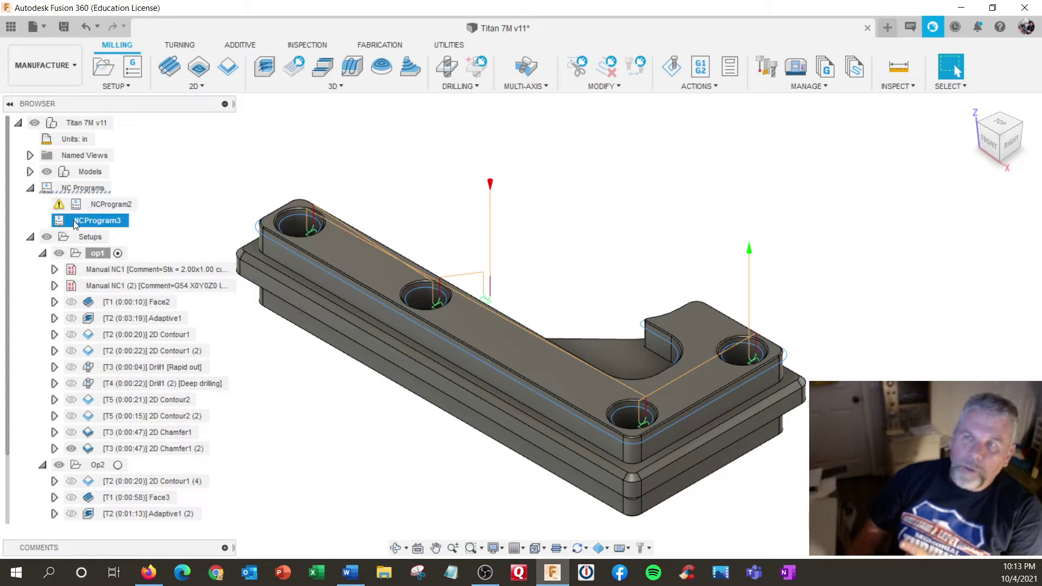
# Remove NCProgram2 and NCProgram3 from the NC Programs list in the browser
pyautogui.click(80, 207)
pyautogui.rightClick(84, 205)
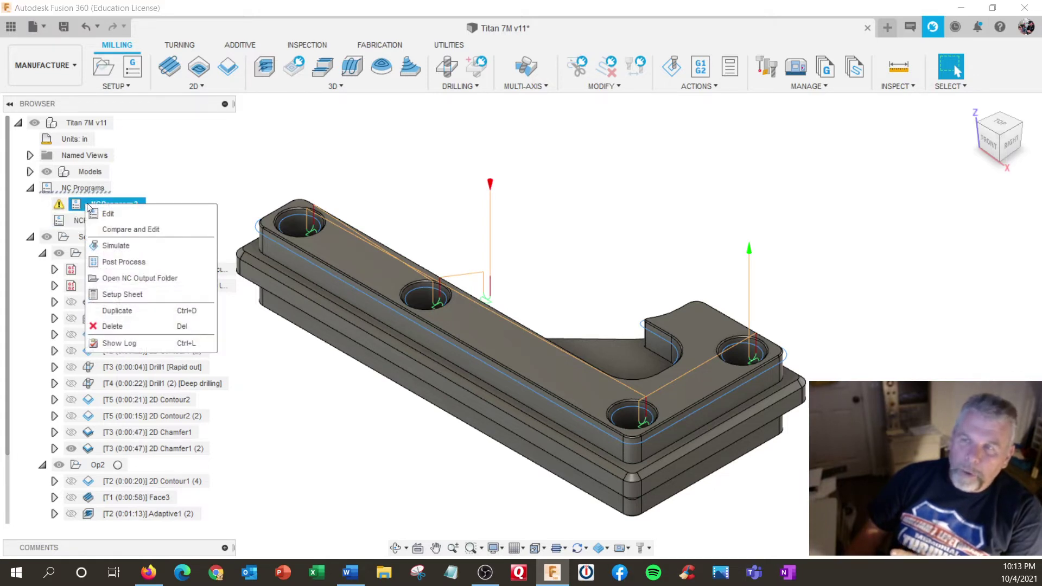
pyautogui.press('Escape')
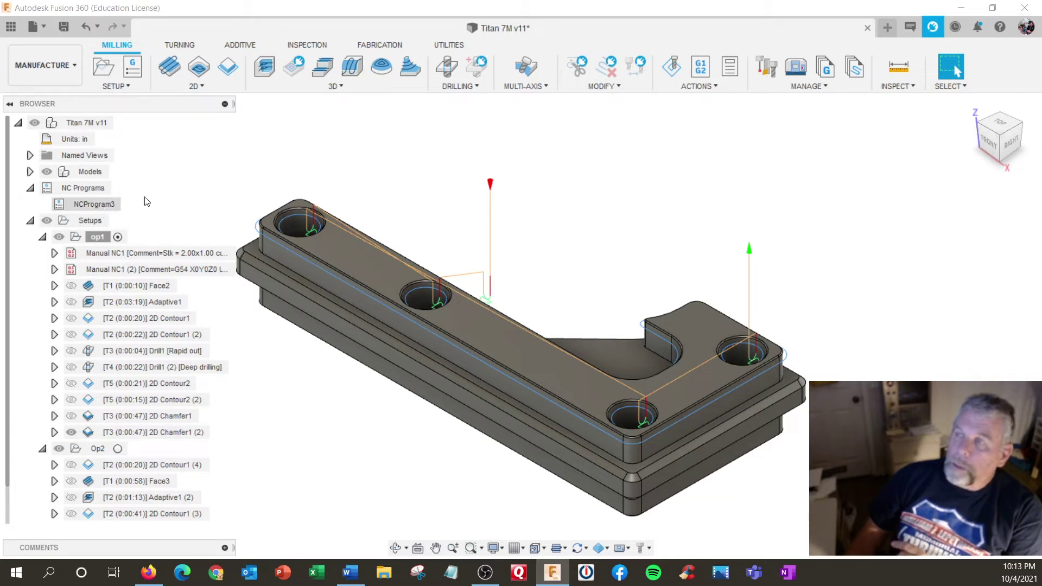
pyautogui.rightClick(67, 205)
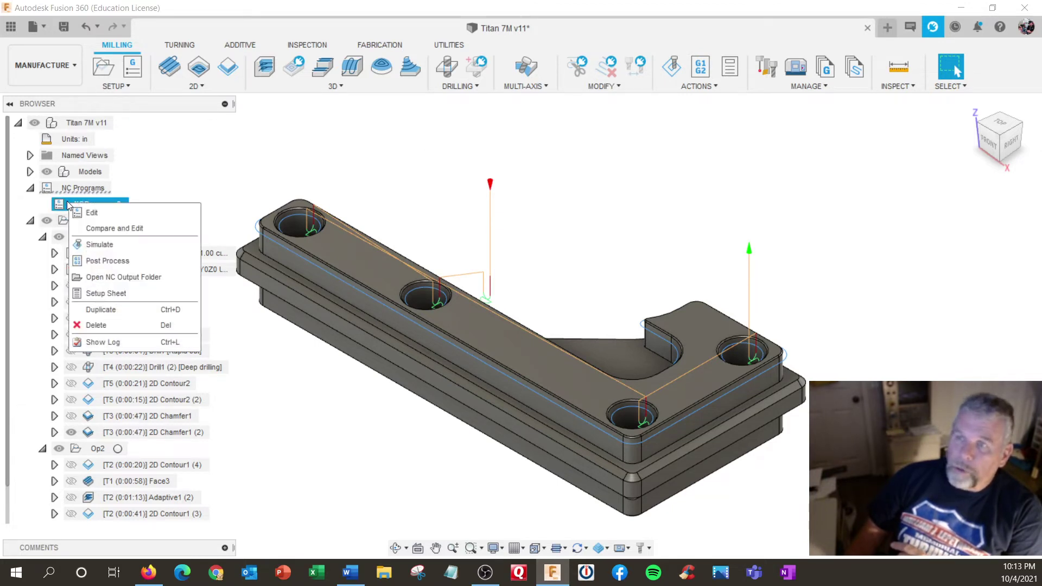
pyautogui.press('Escape')
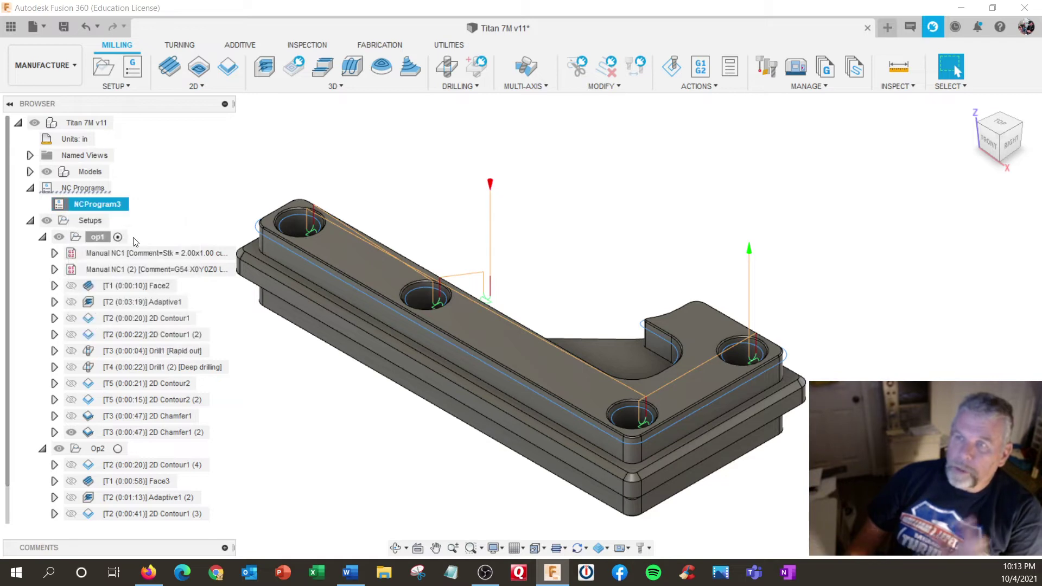
# Create a new NC program, NCProgram4, and try posting it; dismiss the no-operations error
pyautogui.click(131, 84)
pyautogui.click(131, 115)
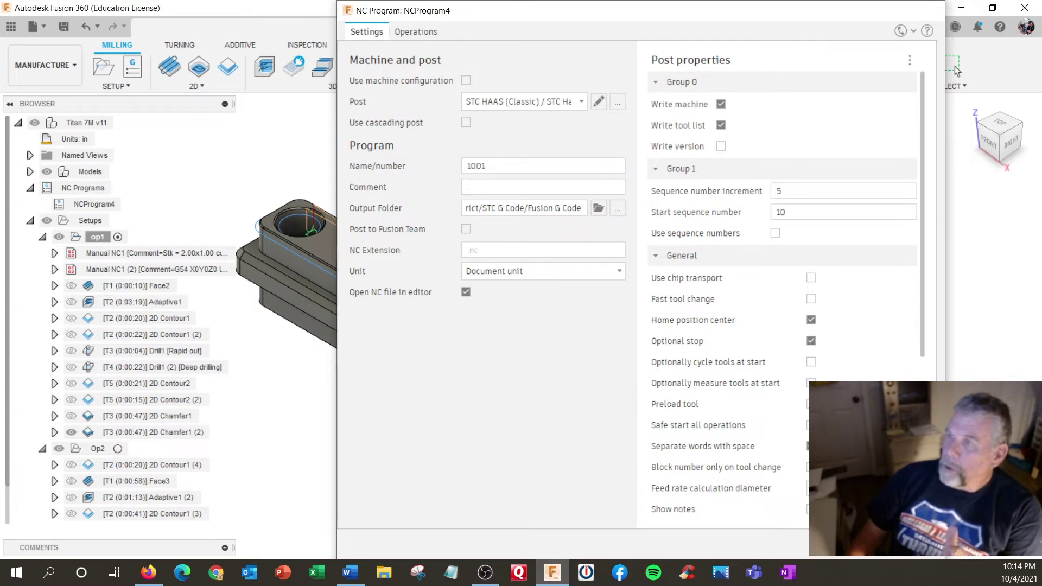
pyautogui.press('Return')
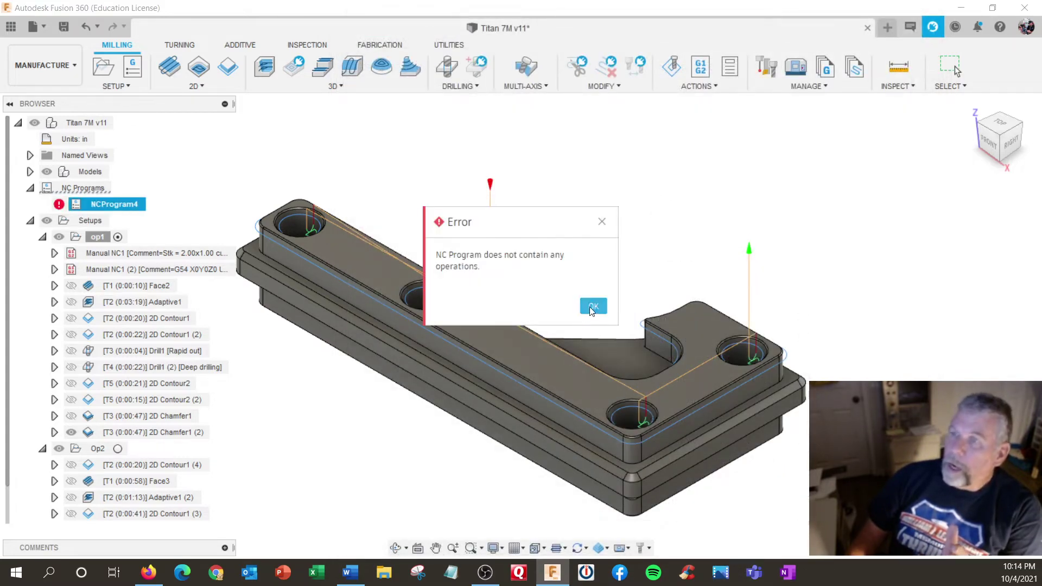
pyautogui.click(593, 308)
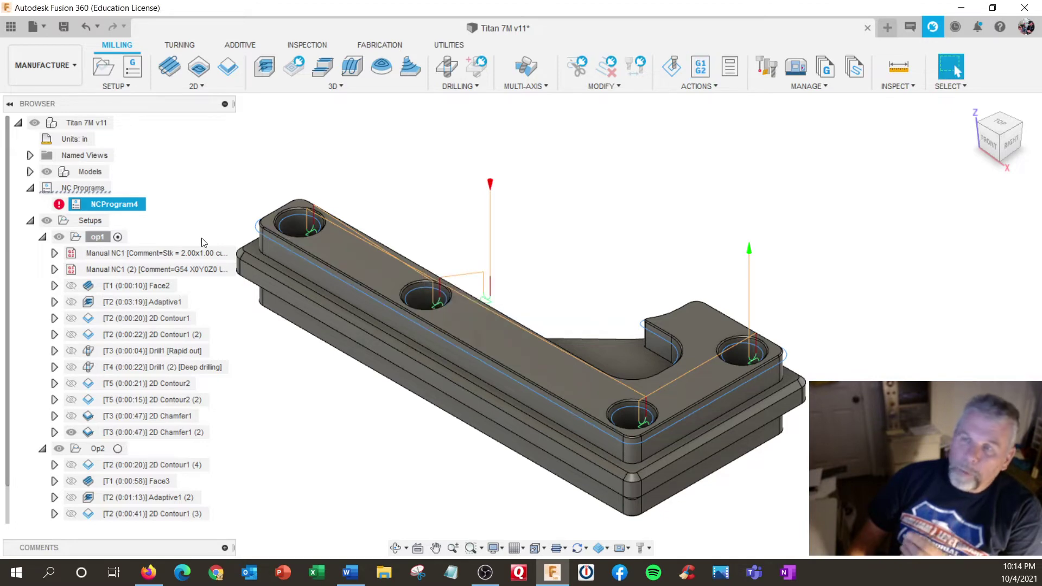
# Edit NCProgram4 to include all op1 and Op2 operations
pyautogui.rightClick(103, 205)
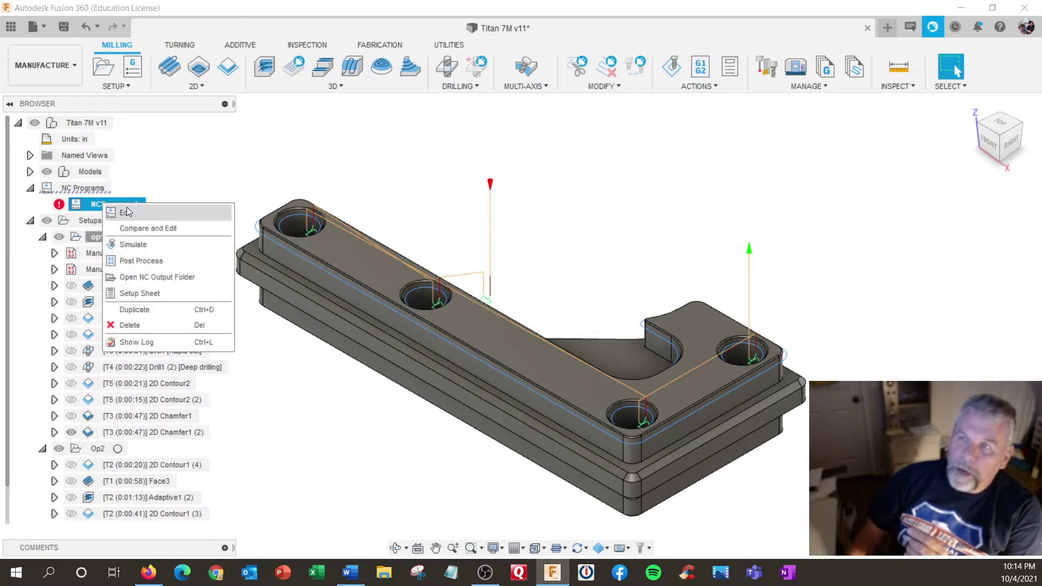
pyautogui.click(127, 212)
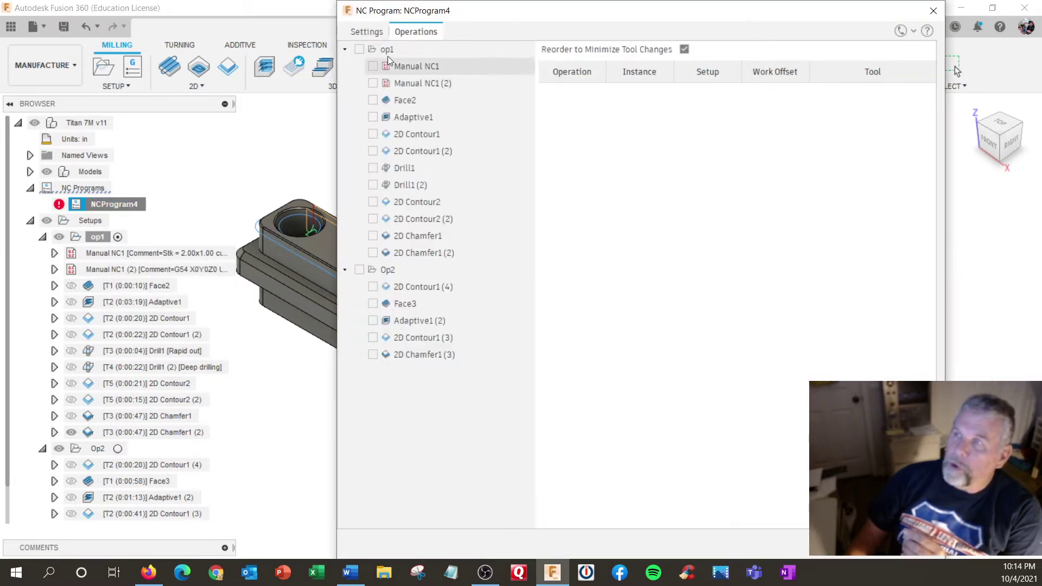
pyautogui.click(360, 49)
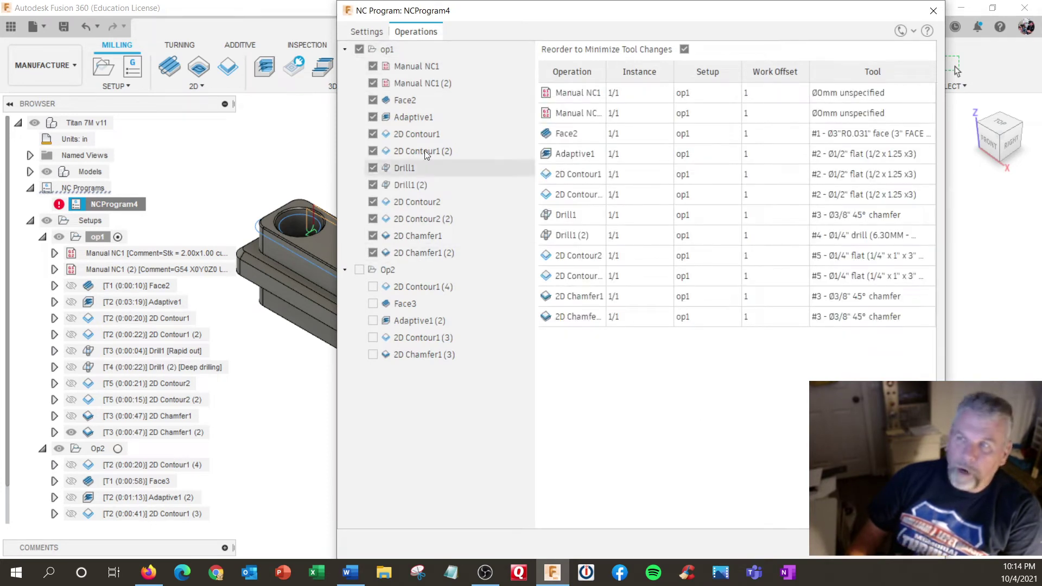
pyautogui.click(358, 270)
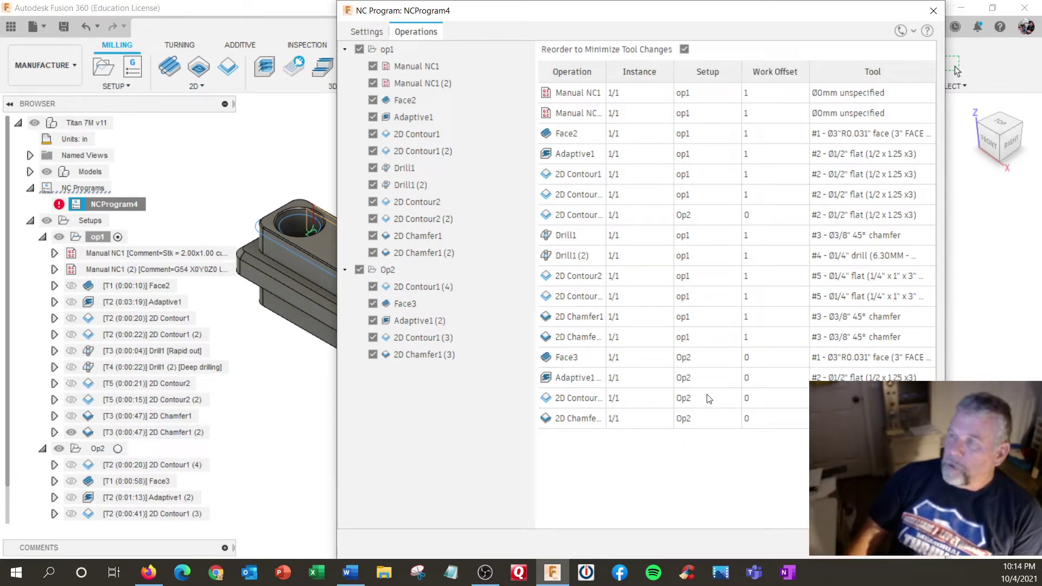
# Post NCProgram4 as 1001, replacing the existing 1001.nc
pyautogui.click(863, 544)
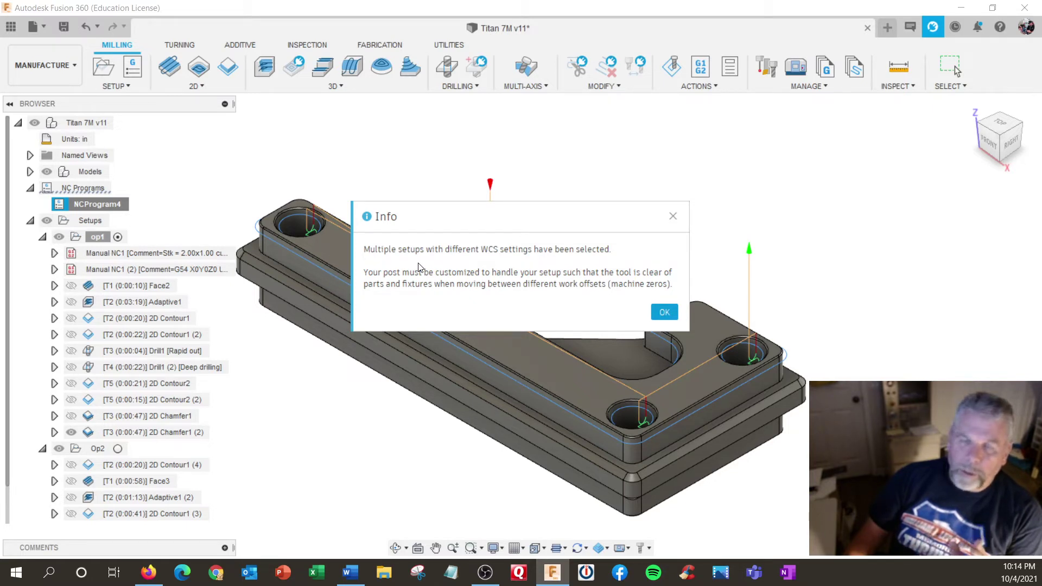
pyautogui.click(665, 312)
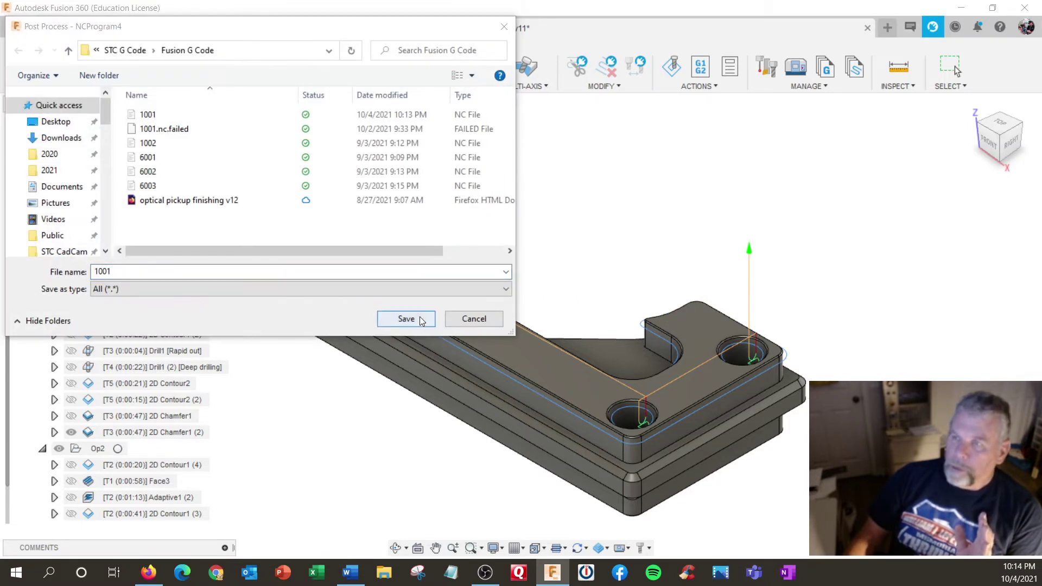
pyautogui.click(420, 319)
pyautogui.click(551, 286)
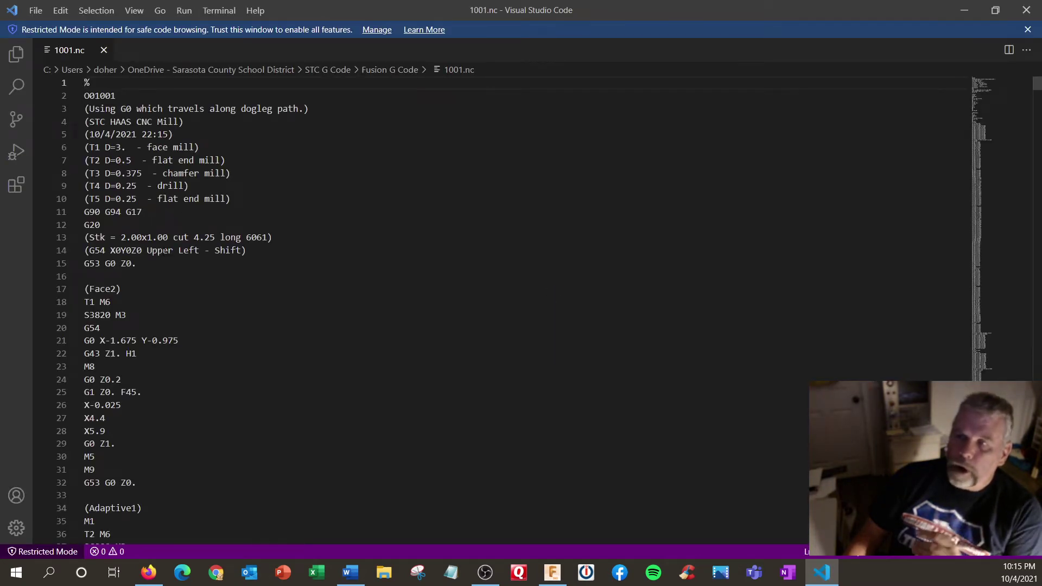
# Scroll through the 1001.nc G-code in Visual Studio Code, then close the editor
pyautogui.scroll(-3, 125, 176)
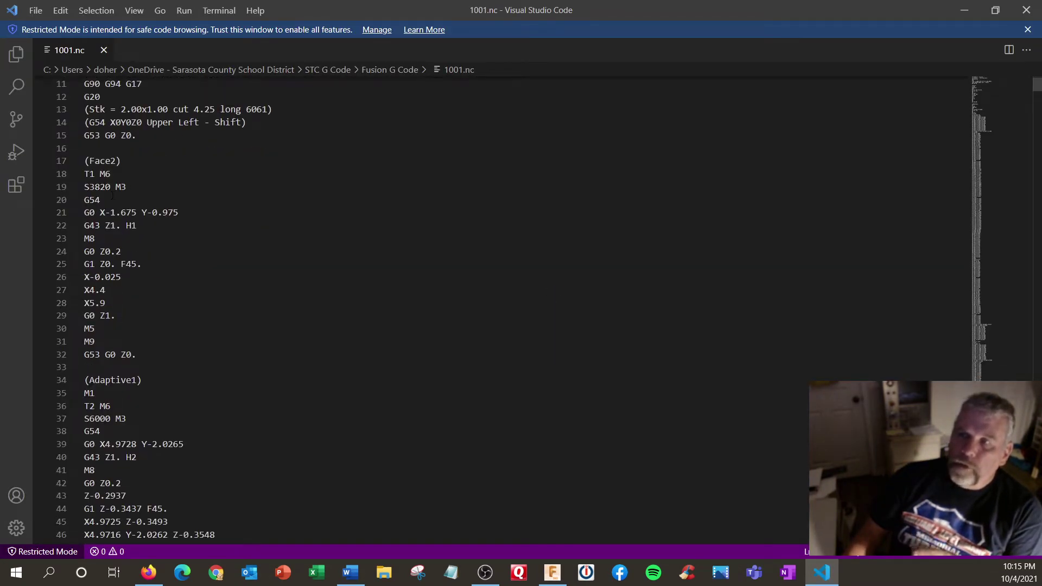
pyautogui.scroll(-2, 111, 196)
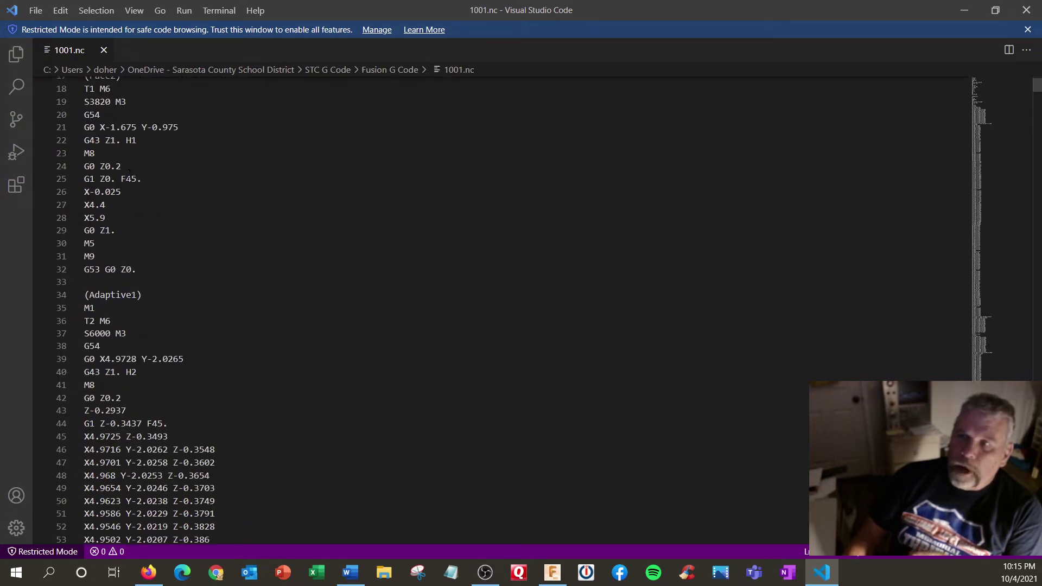
pyautogui.scroll(5, 129, 171)
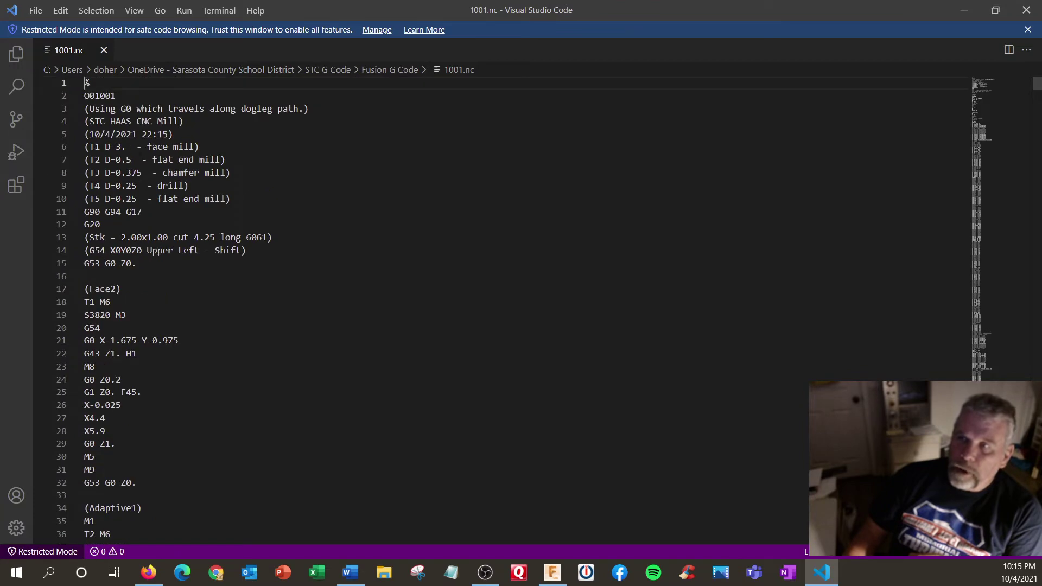
pyautogui.scroll(-5, 208, 253)
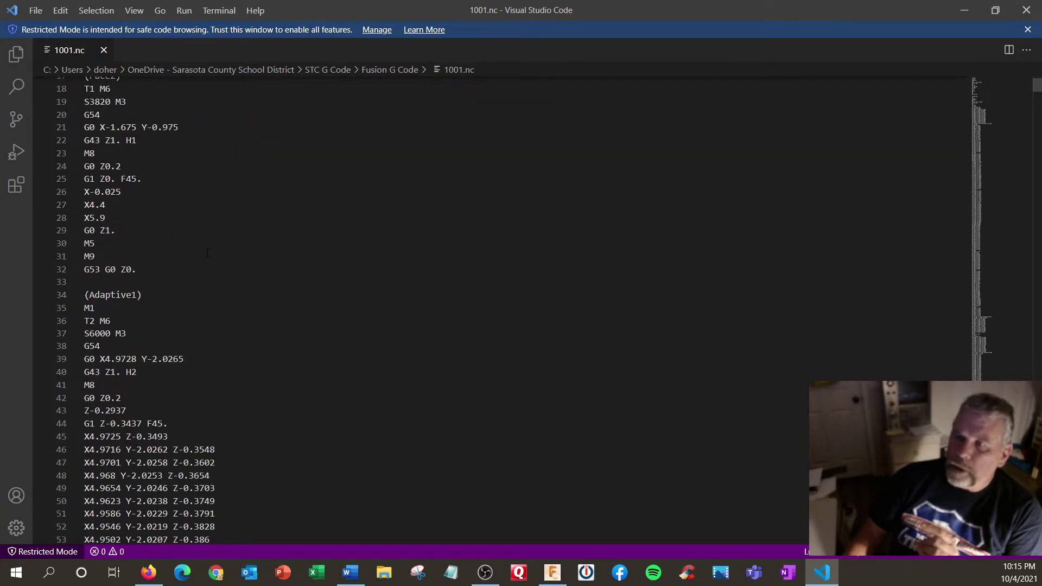
pyautogui.scroll(-1, 208, 253)
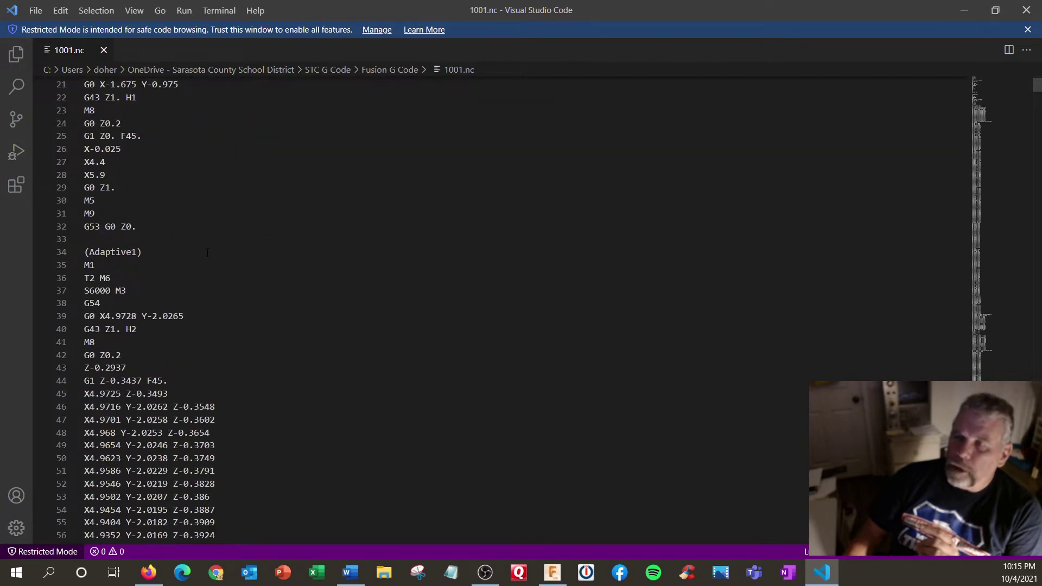
pyautogui.click(1028, 16)
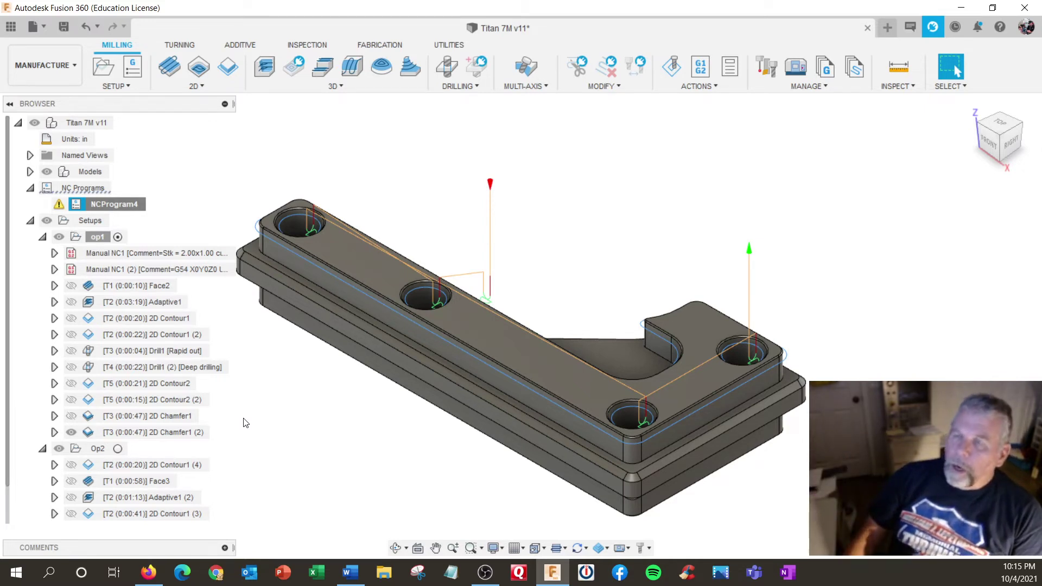
# Review NCProgram4's warnings, then confirm the op1 setup keeps WCS offset 1
pyautogui.click(58, 204)
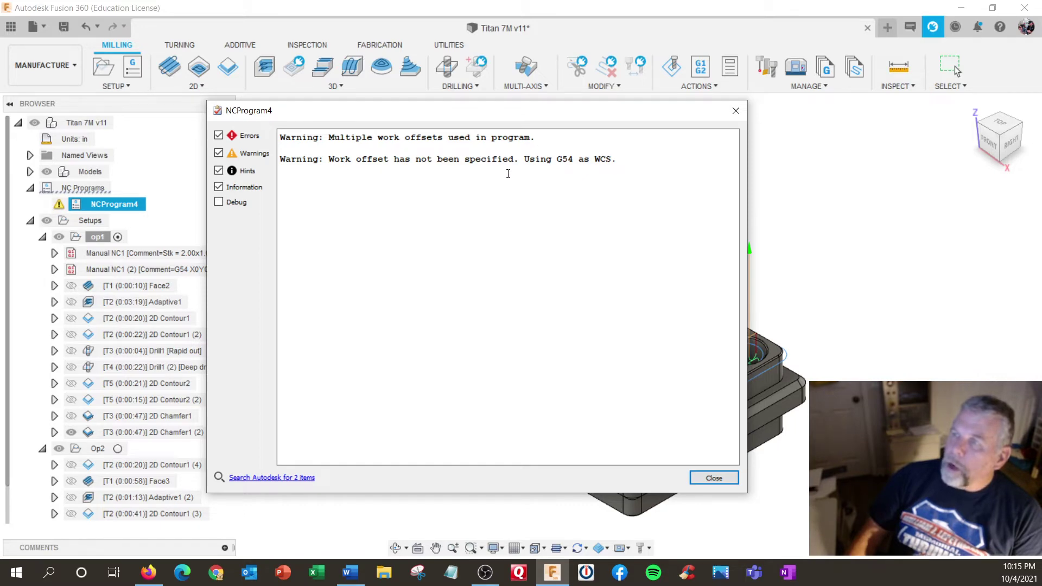
pyautogui.click(700, 476)
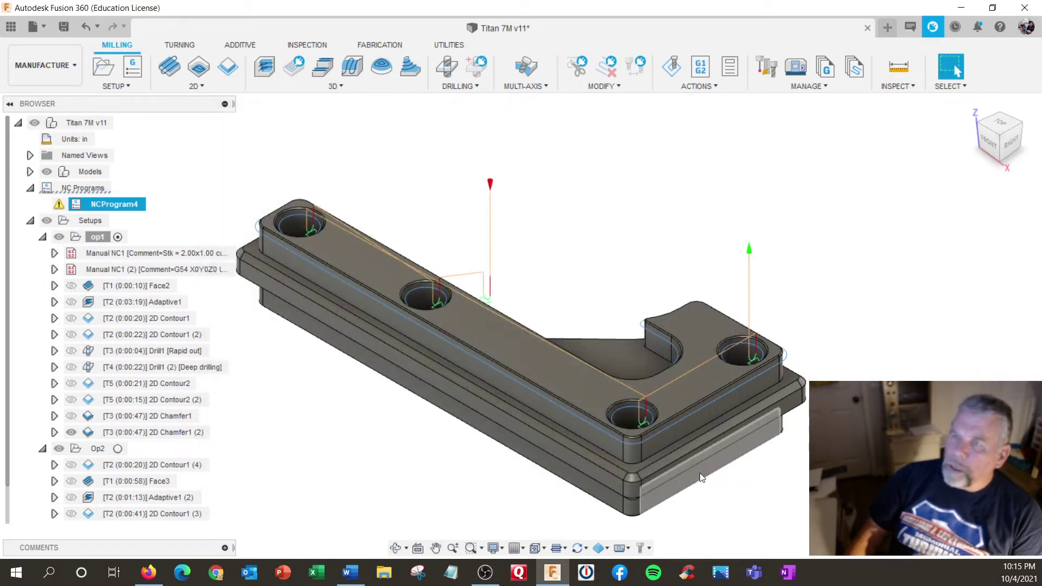
pyautogui.click(102, 237)
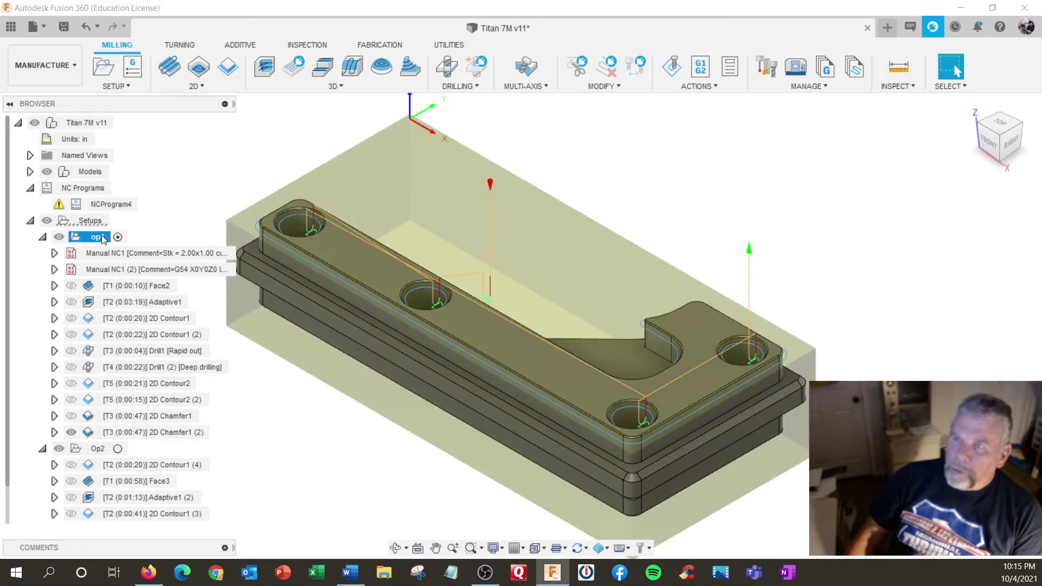
pyautogui.rightClick(102, 237)
pyautogui.click(121, 8)
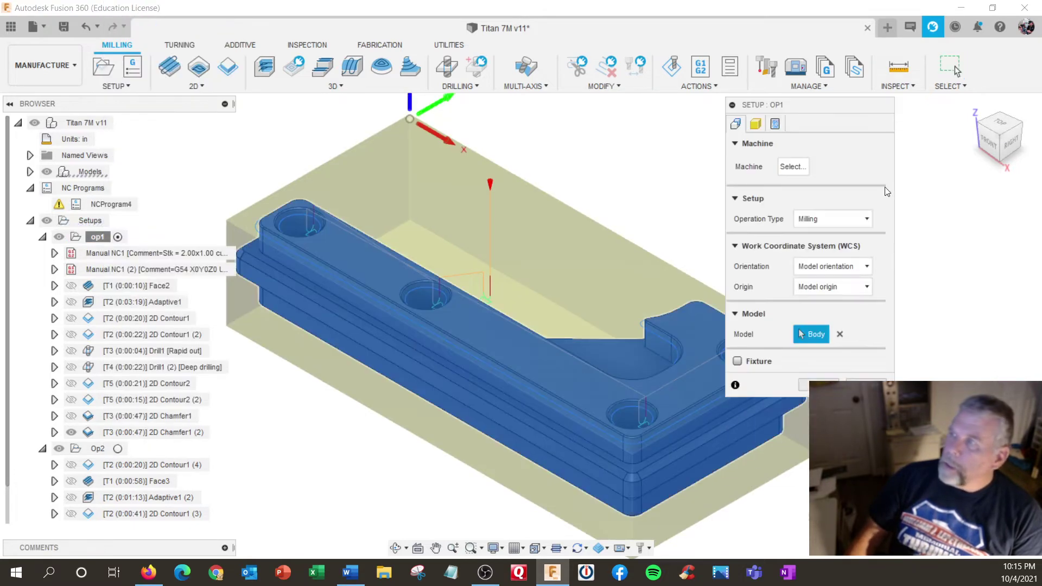
pyautogui.click(775, 125)
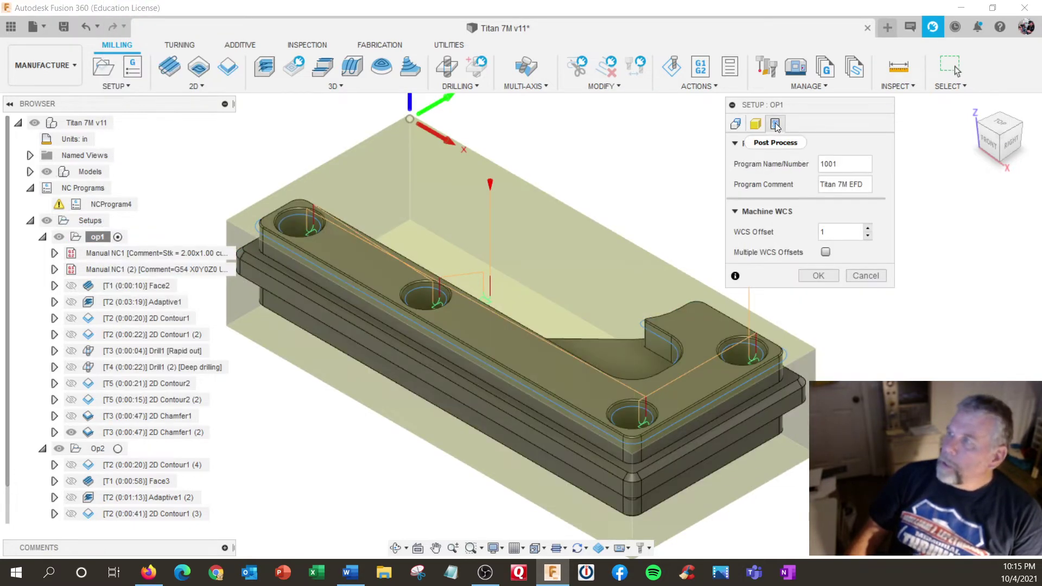
pyautogui.click(822, 277)
# Set the Op2 setup's WCS offset to 2, then make op1 active
pyautogui.click(97, 448)
pyautogui.rightClick(97, 449)
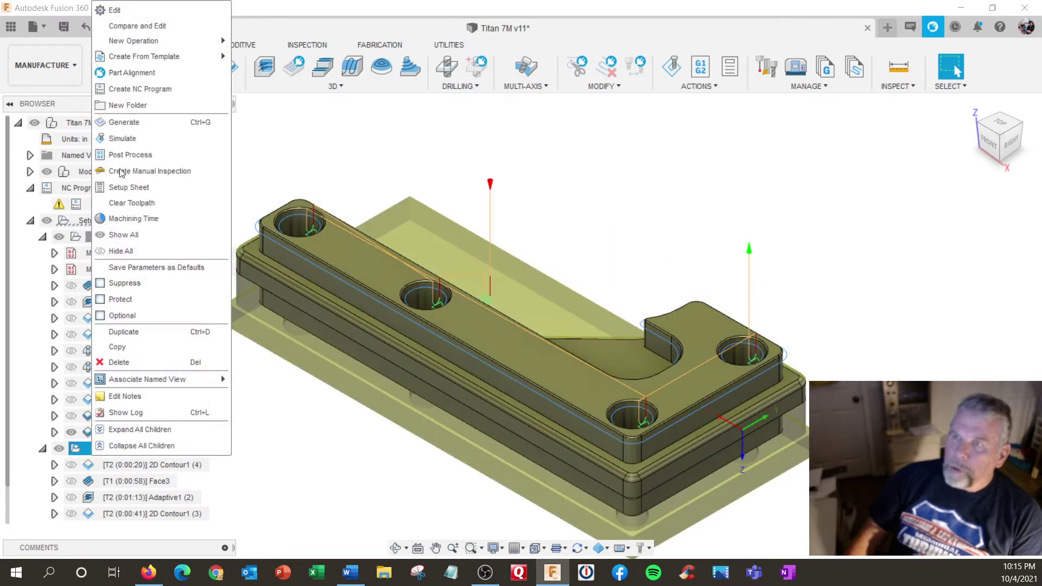
pyautogui.click(121, 11)
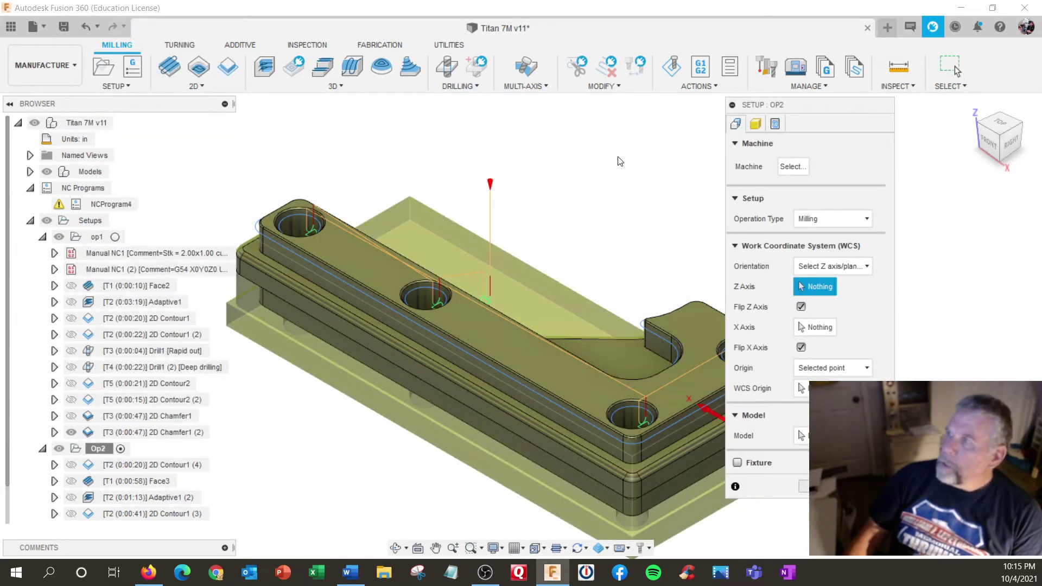
pyautogui.click(775, 124)
pyautogui.click(840, 232)
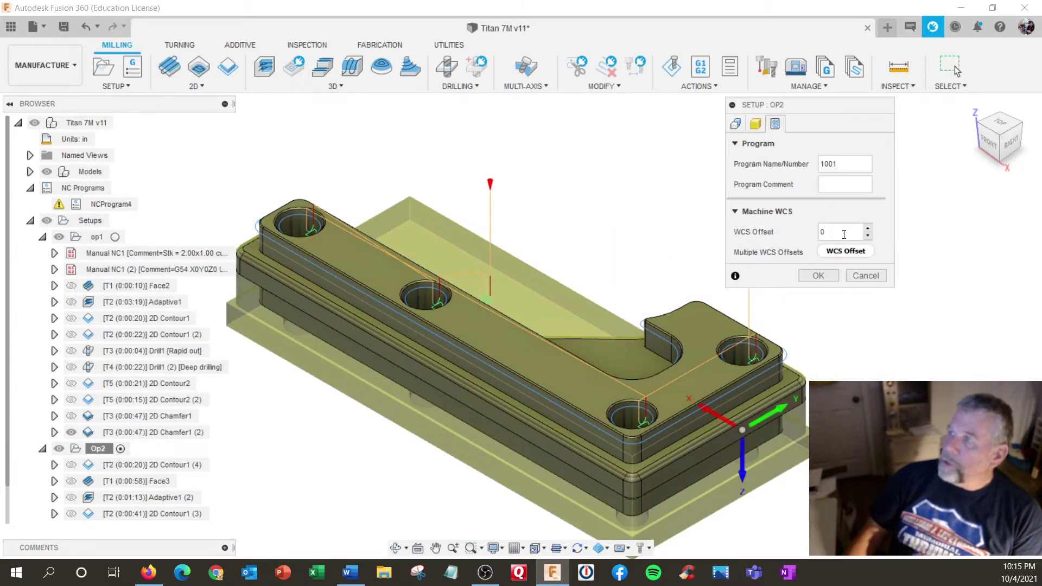
pyautogui.write('2')
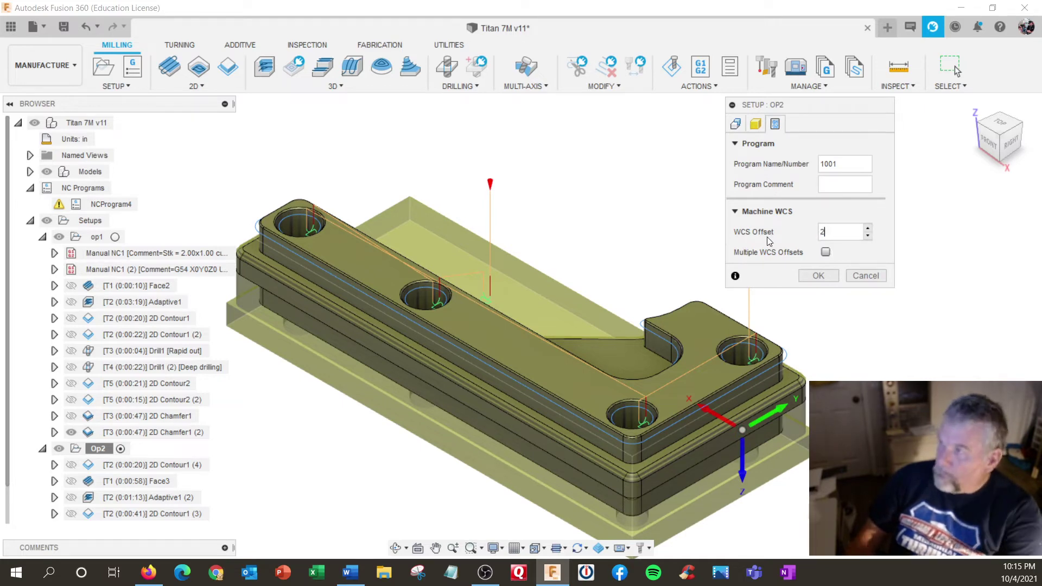
pyautogui.click(824, 278)
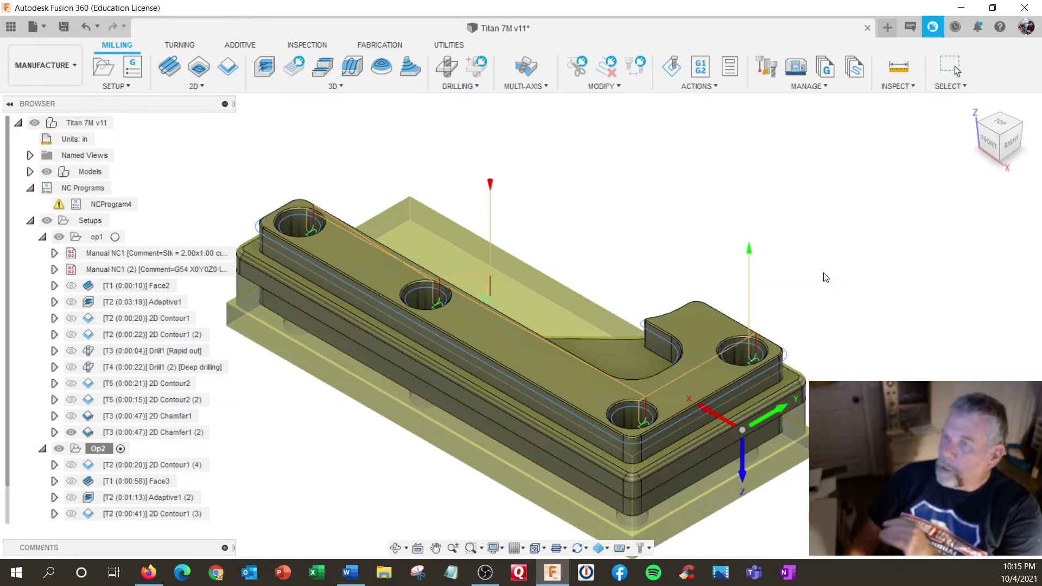
pyautogui.click(115, 236)
# Repost NCProgram4 over 1001.nc and close the code editor afterwards
pyautogui.click(58, 205)
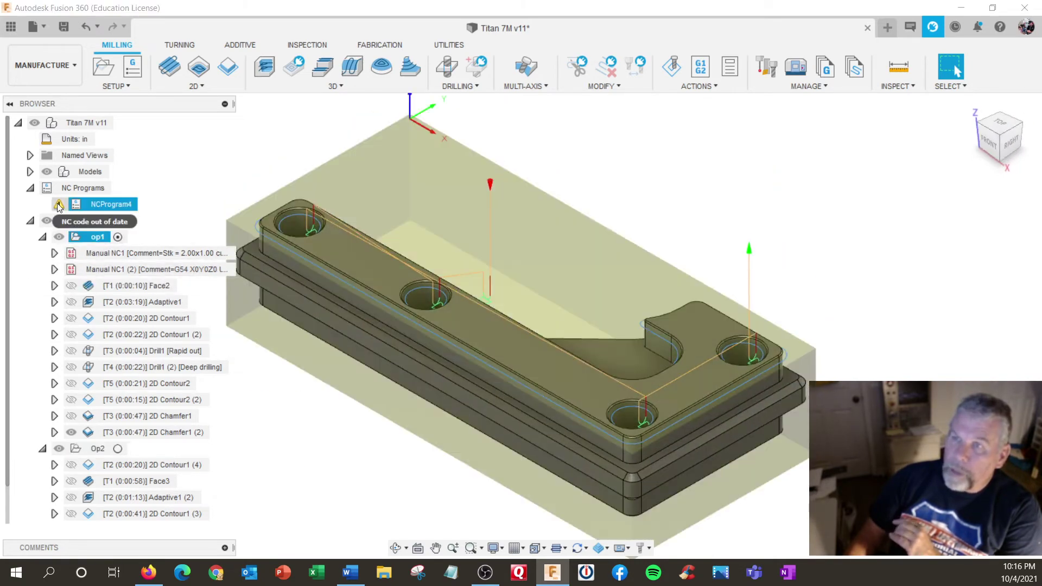
pyautogui.rightClick(76, 206)
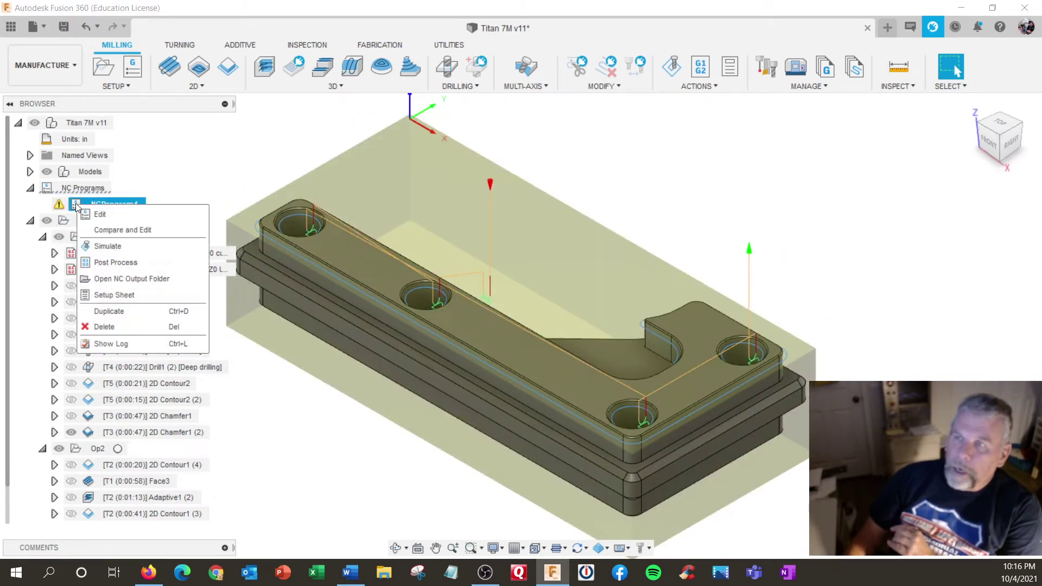
pyautogui.click(112, 262)
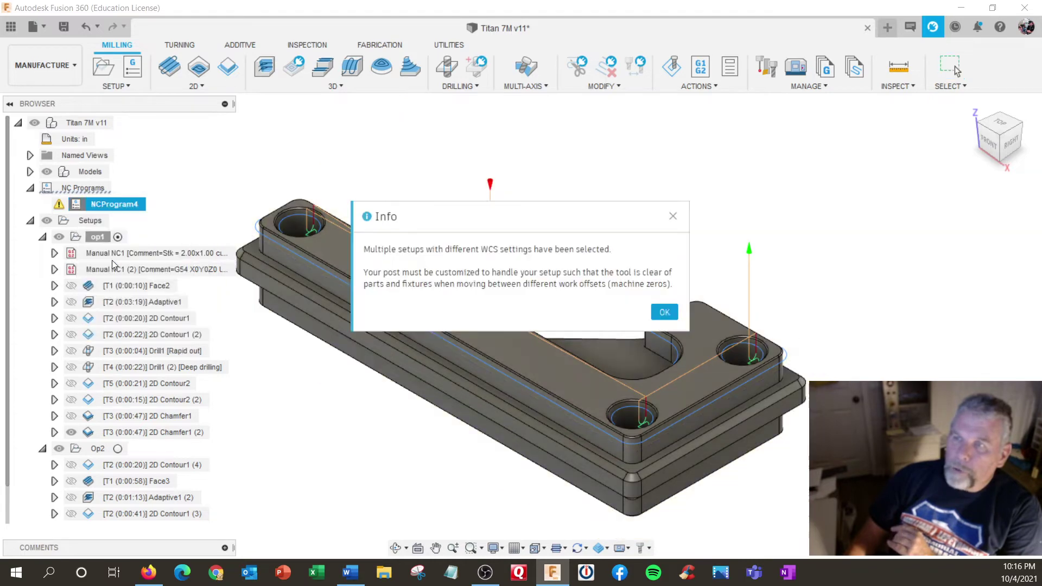
pyautogui.click(665, 312)
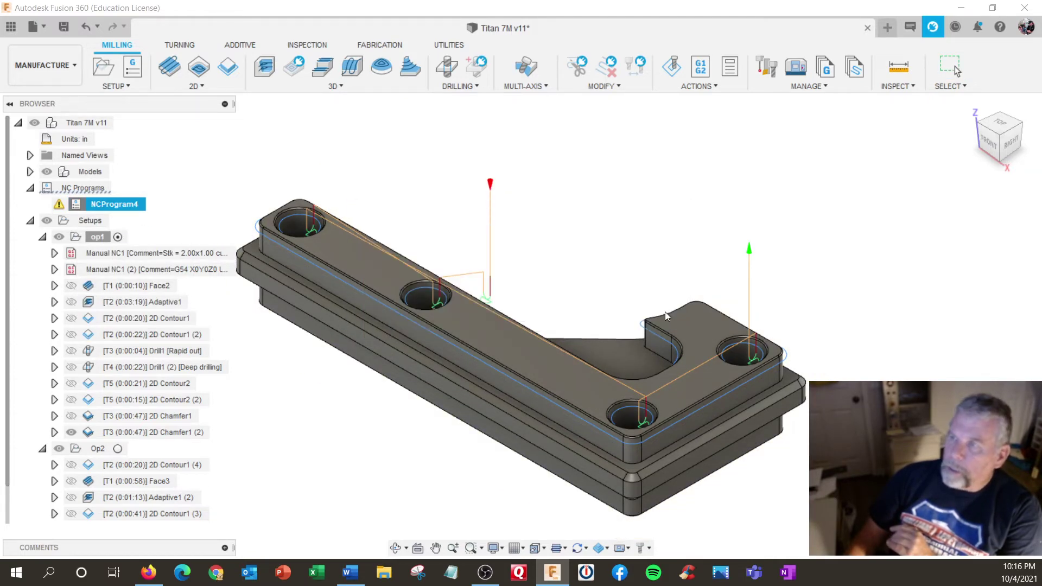
pyautogui.click(408, 400)
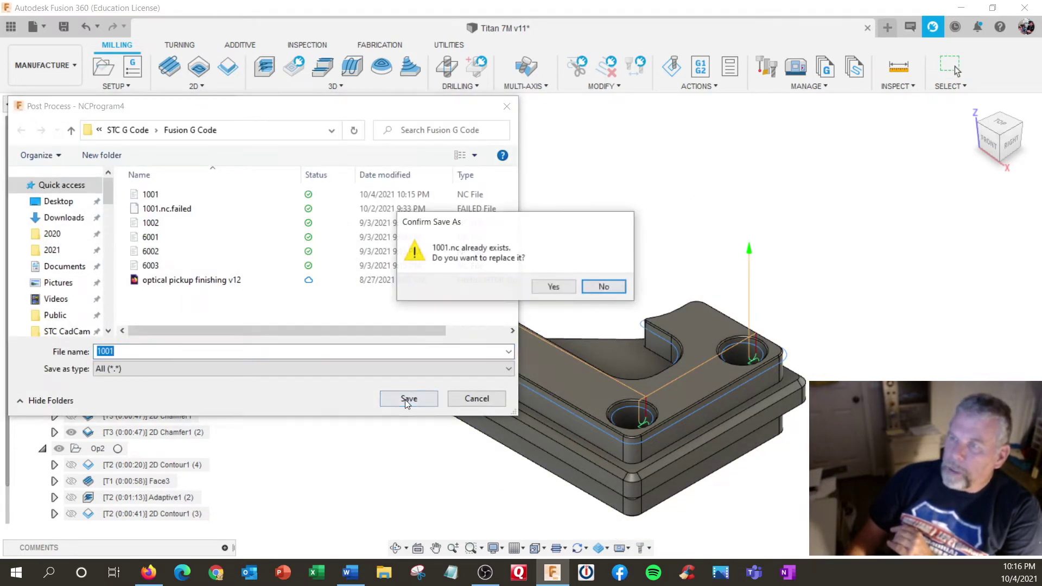
pyautogui.click(559, 286)
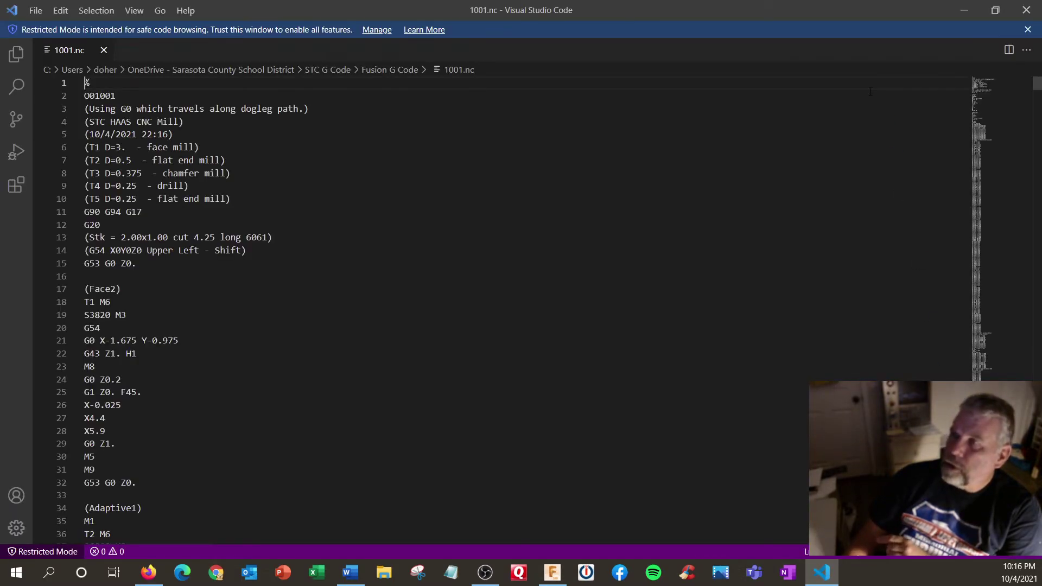
pyautogui.click(1026, 10)
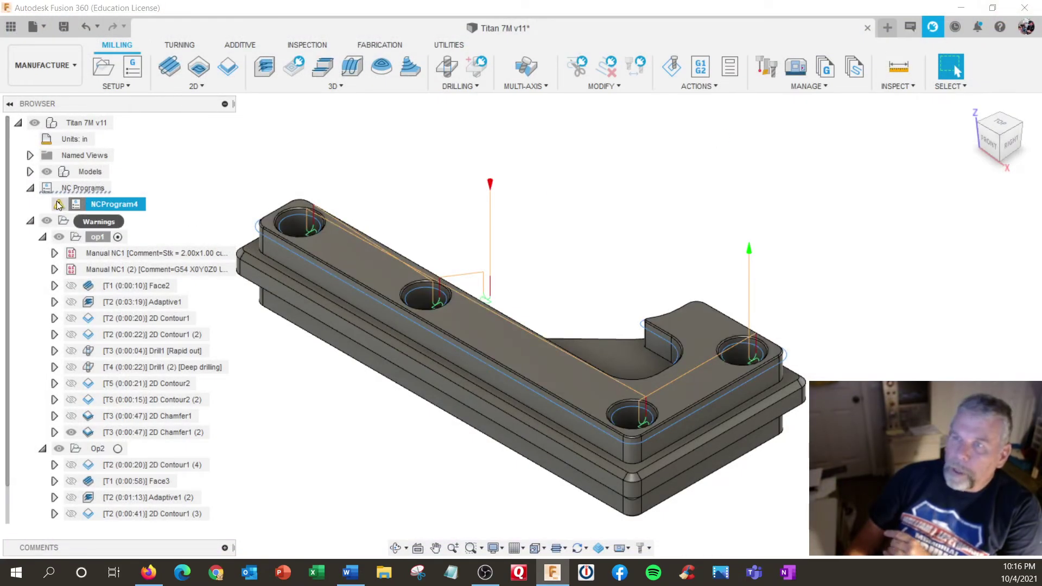
# Check NCProgram4's multiple-work-offsets warning, then bring up the op1 and NCProgram4 action menus
pyautogui.click(244, 384)
pyautogui.click(57, 205)
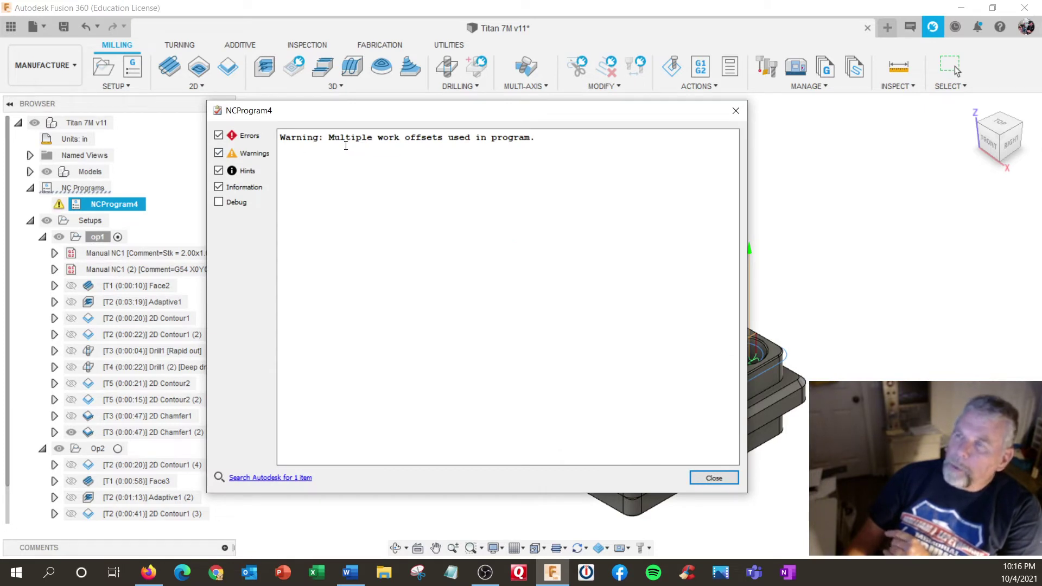
pyautogui.click(714, 478)
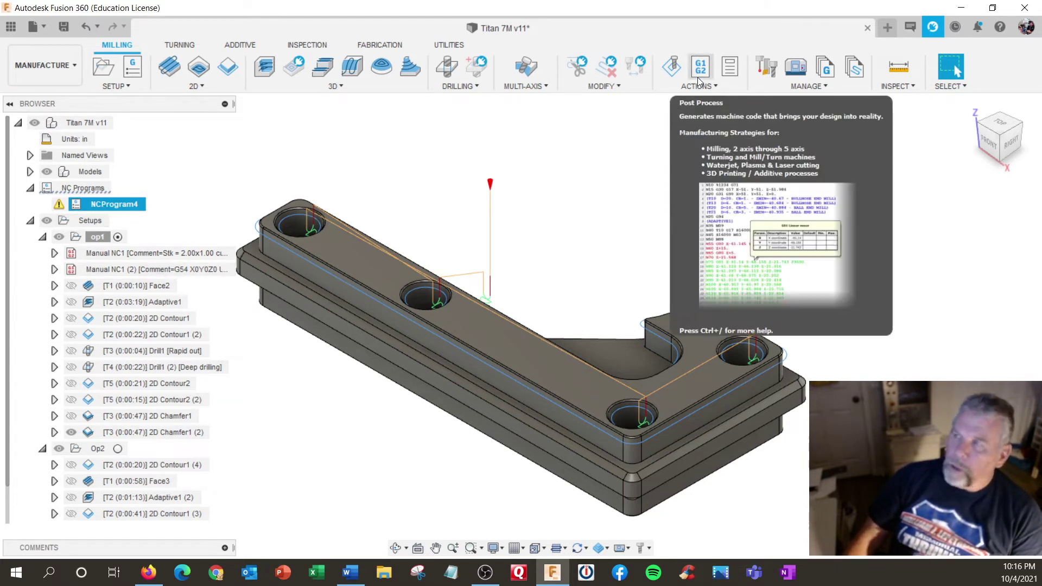
pyautogui.rightClick(98, 237)
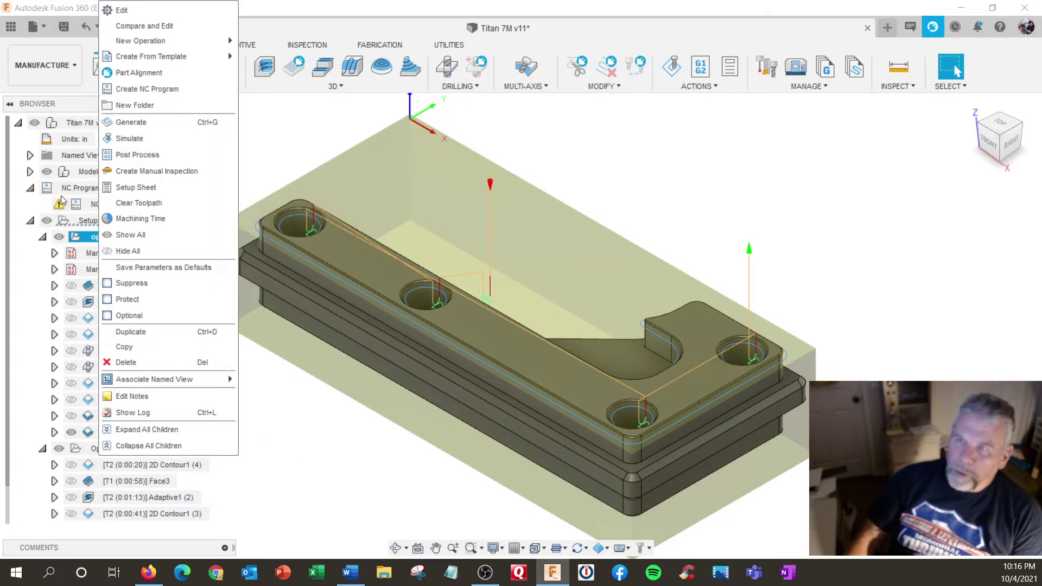
pyautogui.click(48, 204)
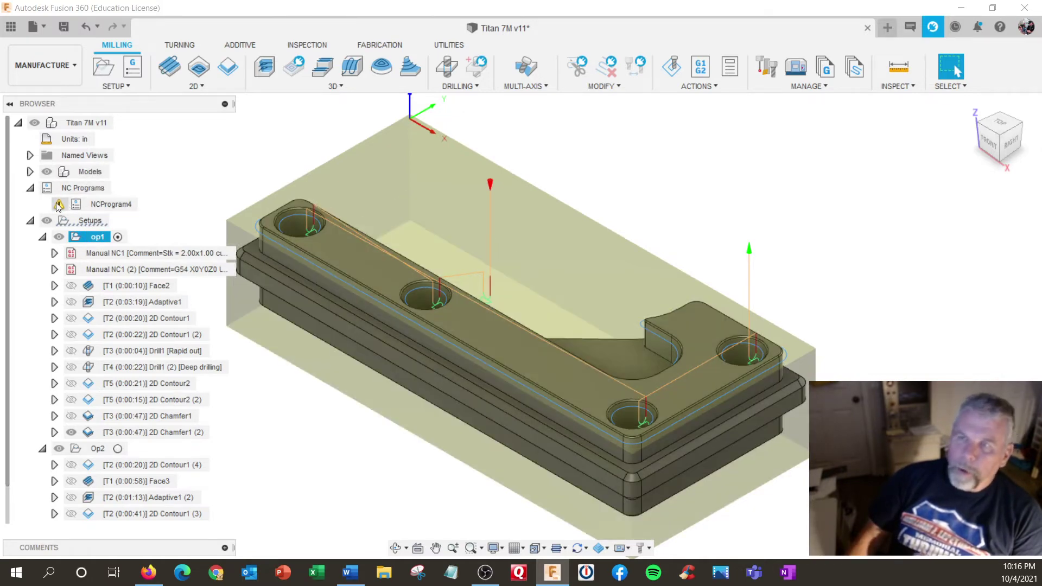
pyautogui.rightClick(100, 207)
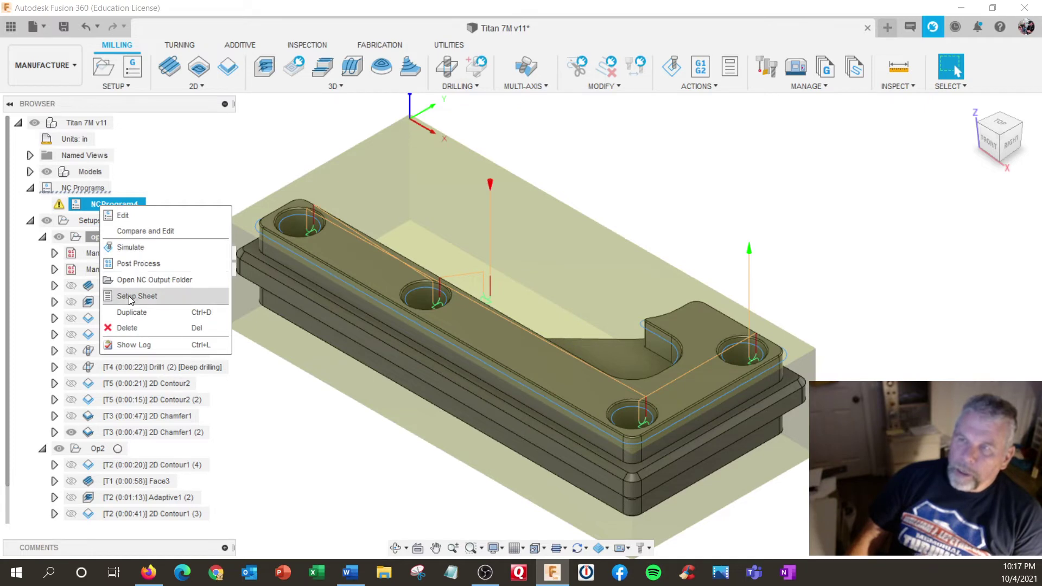
# Enable machine configuration in NCProgram4 and choose Haas STC VF2 from the Machine Library
pyautogui.click(131, 216)
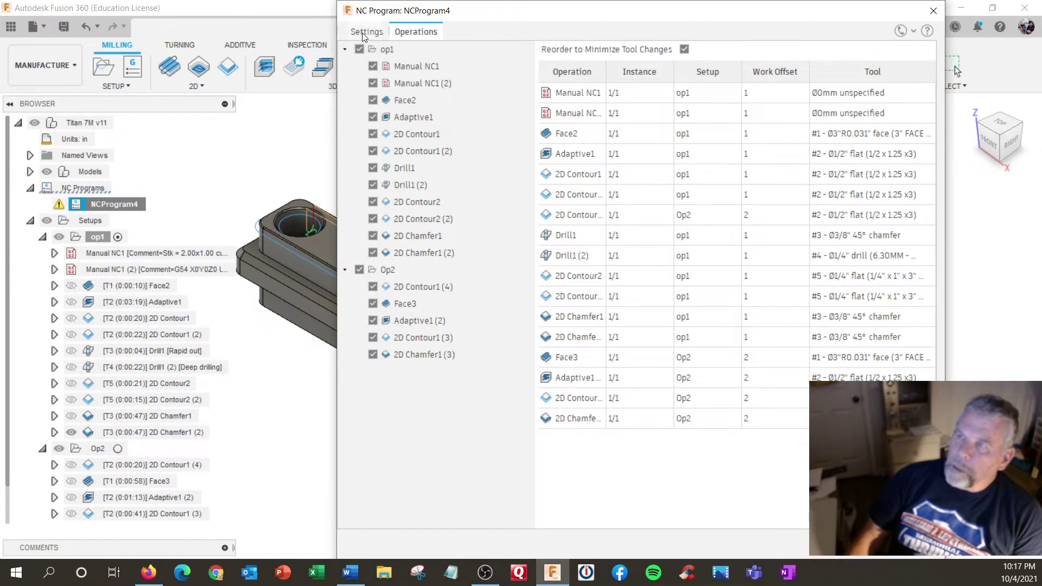
pyautogui.click(366, 33)
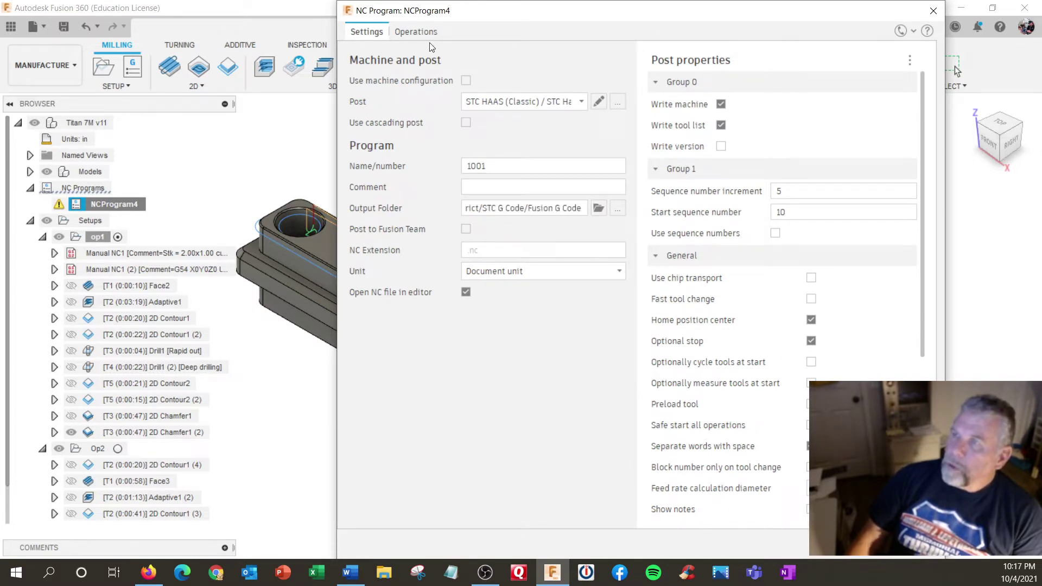
pyautogui.click(465, 80)
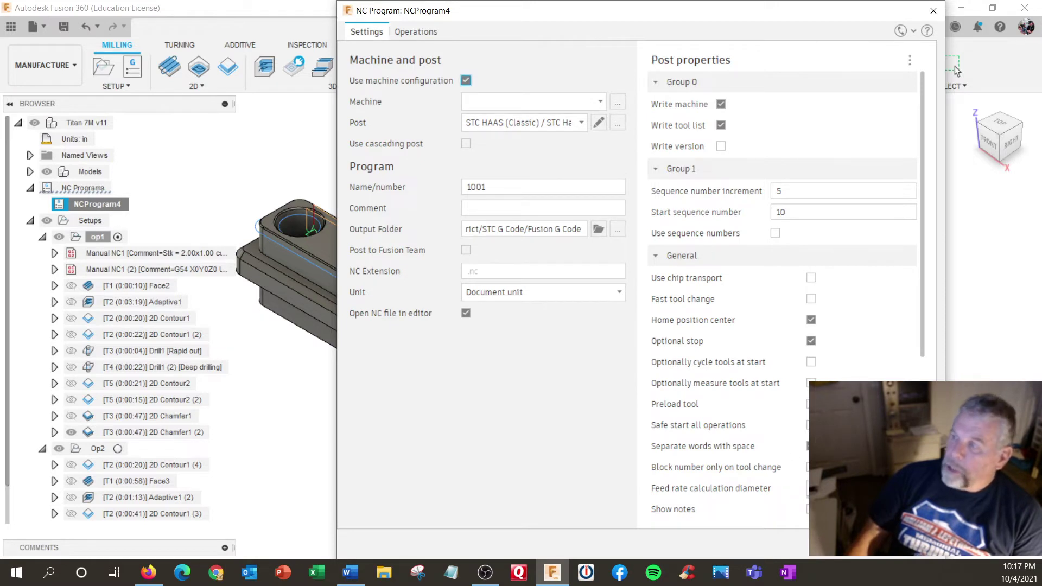
pyautogui.click(576, 106)
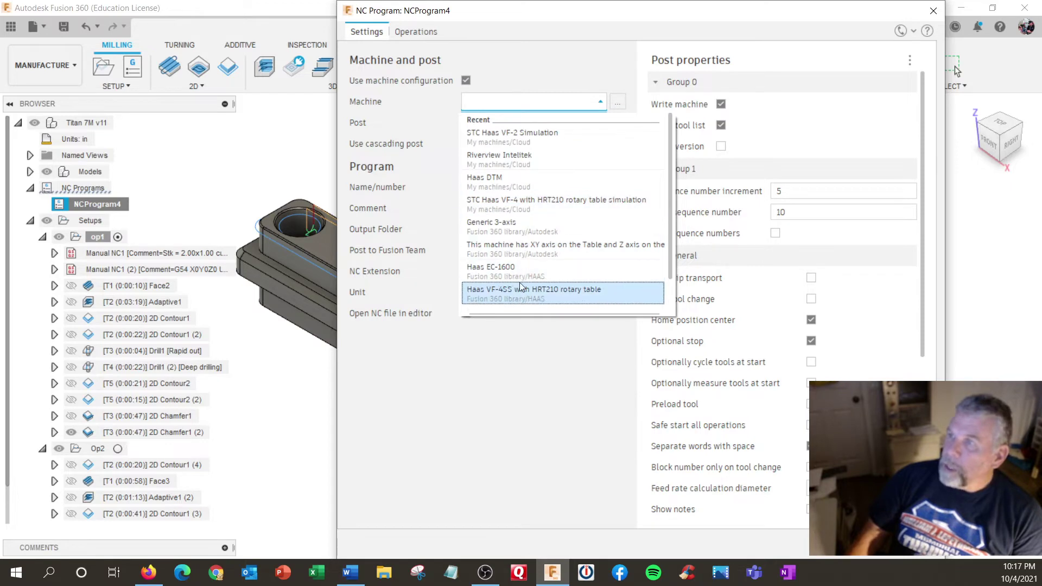
pyautogui.click(618, 103)
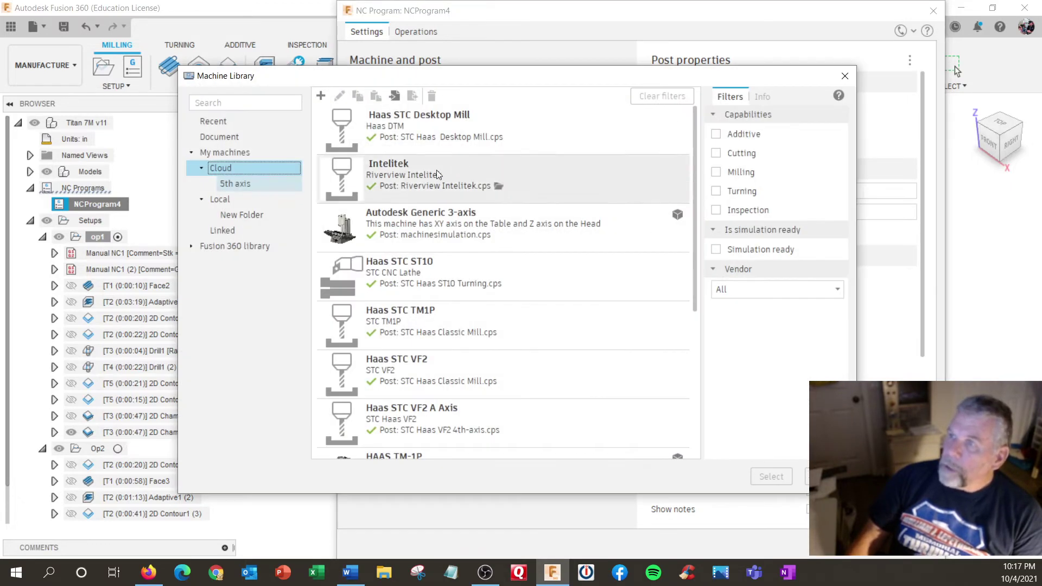
pyautogui.click(408, 378)
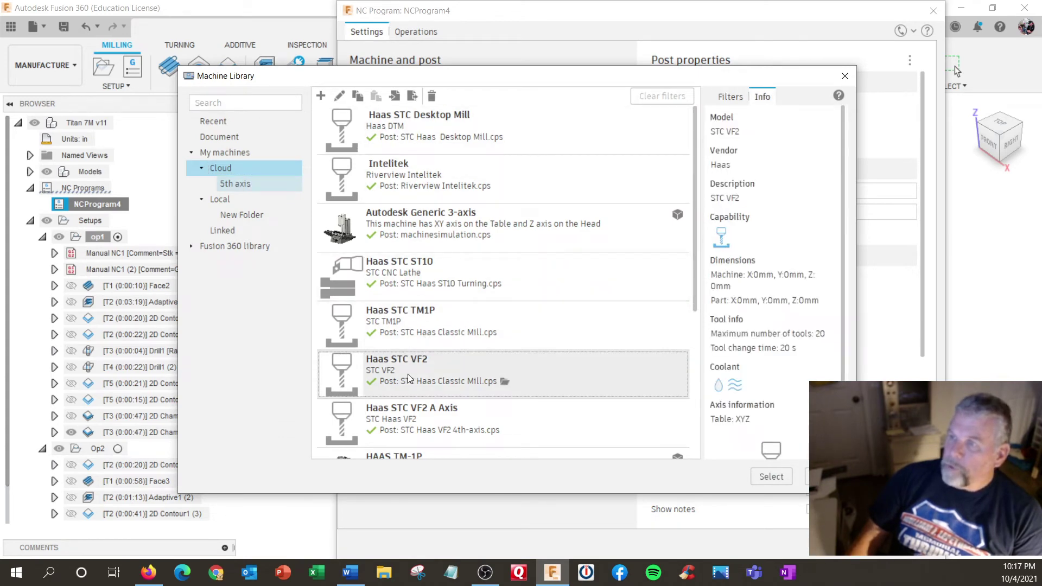
pyautogui.click(767, 481)
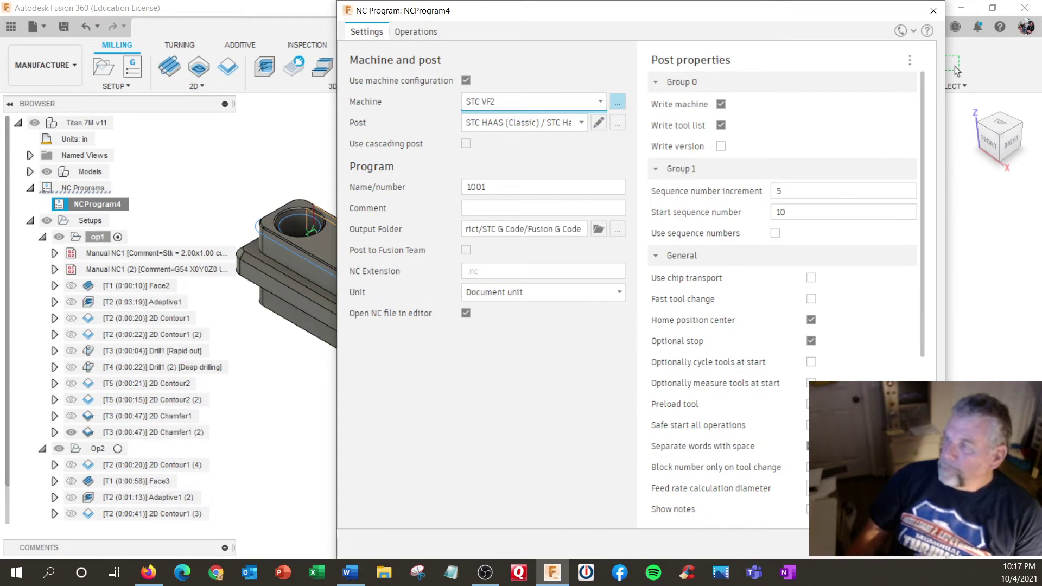
# Post NCProgram4 as 1001, replacing 1001.nc, and close the code editor
pyautogui.press('Return')
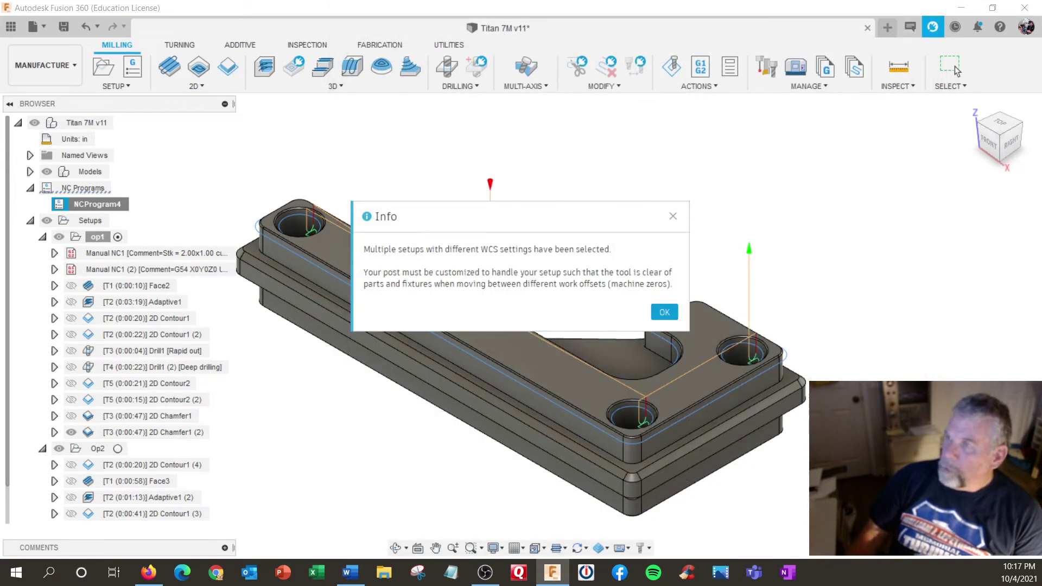
pyautogui.click(662, 316)
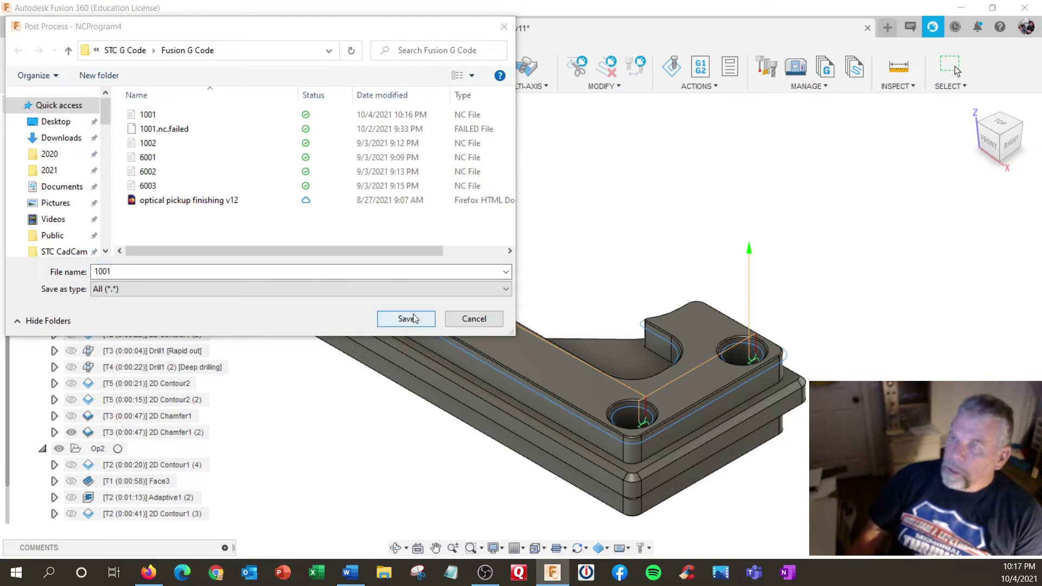
pyautogui.click(412, 319)
pyautogui.click(559, 287)
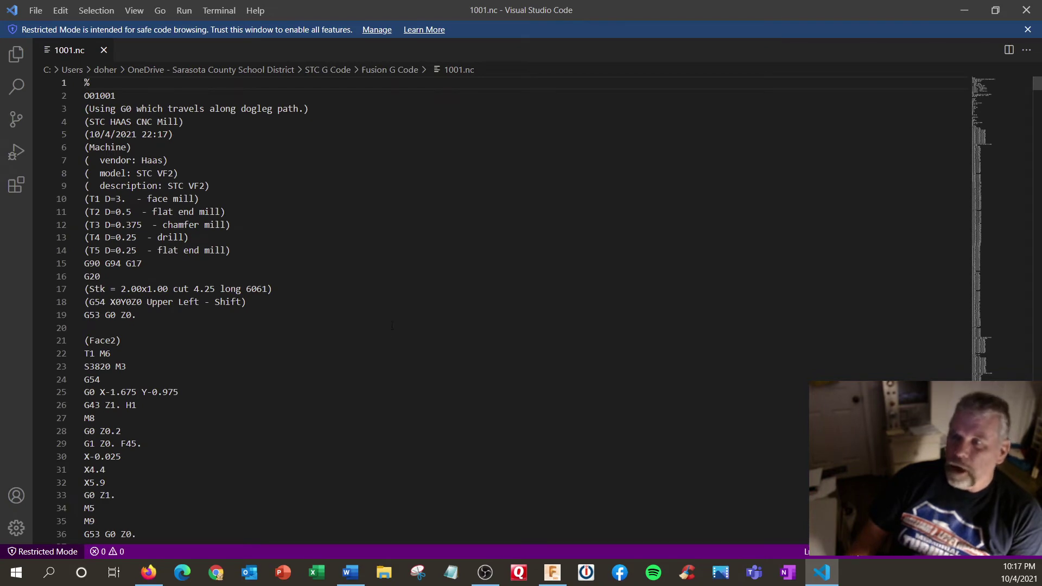
pyautogui.click(1026, 10)
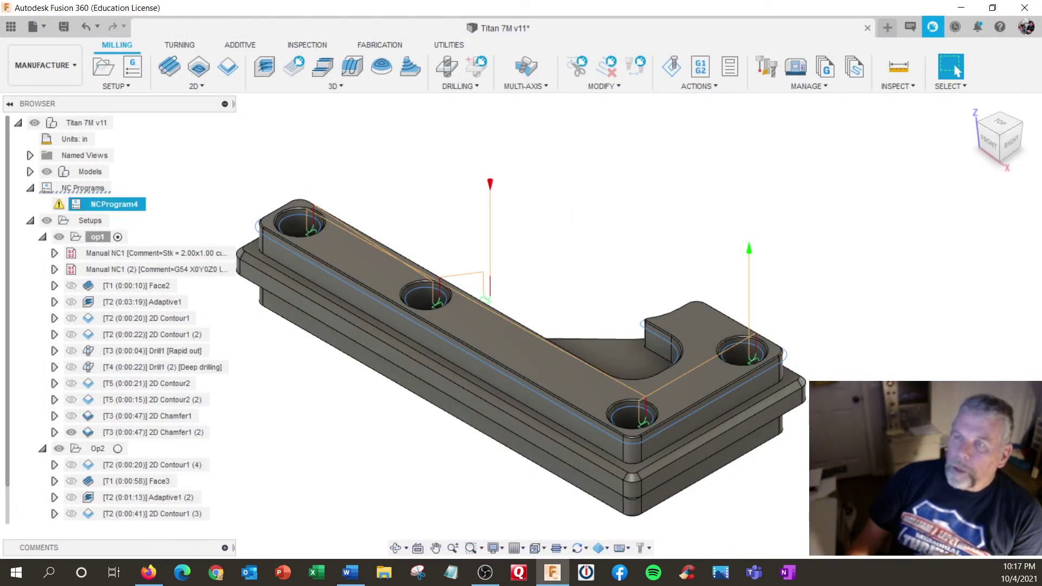
# Recheck NCProgram4's warnings and browse the op1 and NCProgram4 action menus, leaving the name unchanged
pyautogui.click(59, 206)
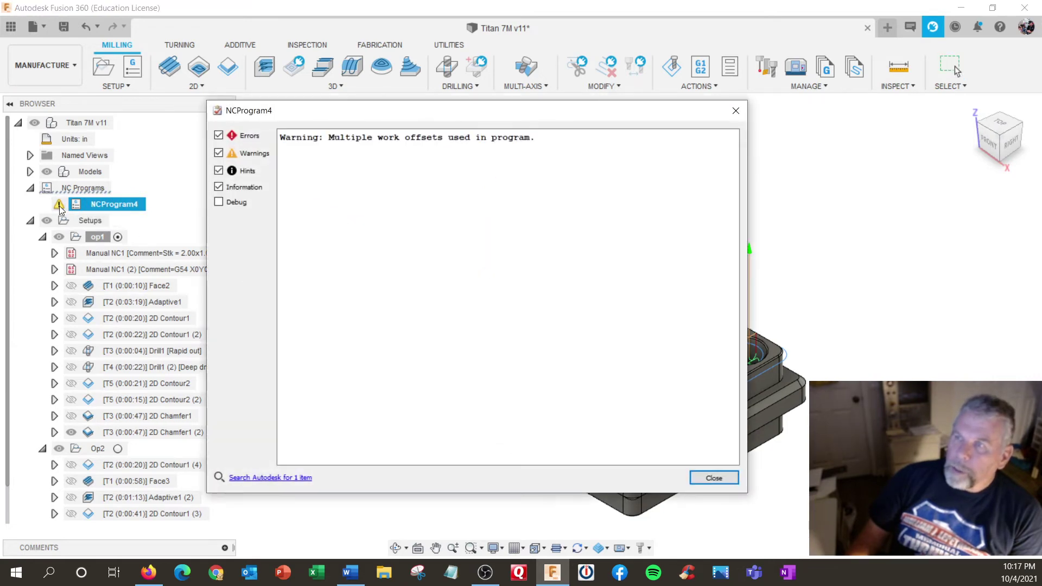
pyautogui.click(714, 478)
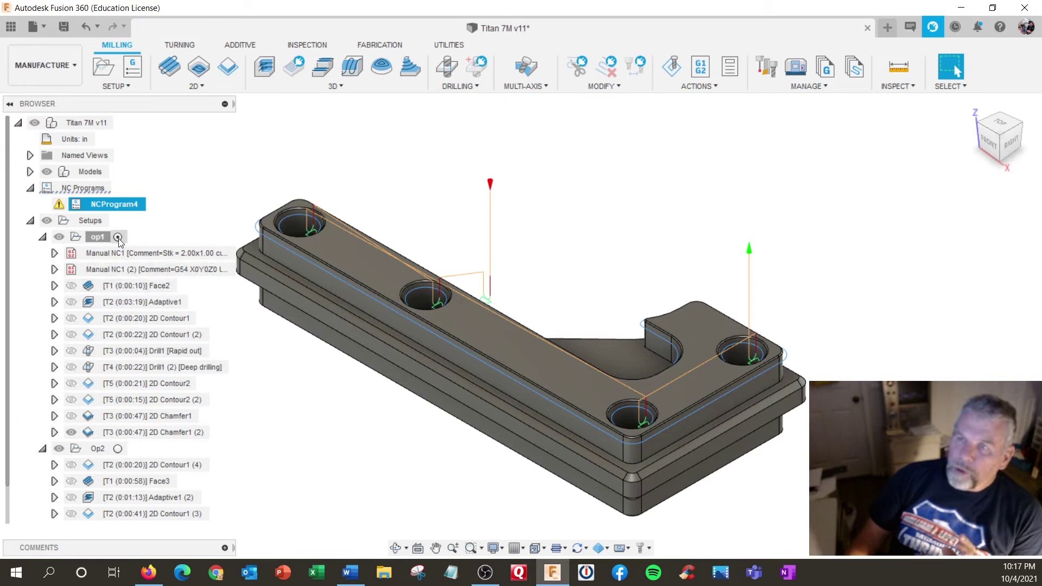
pyautogui.click(97, 237)
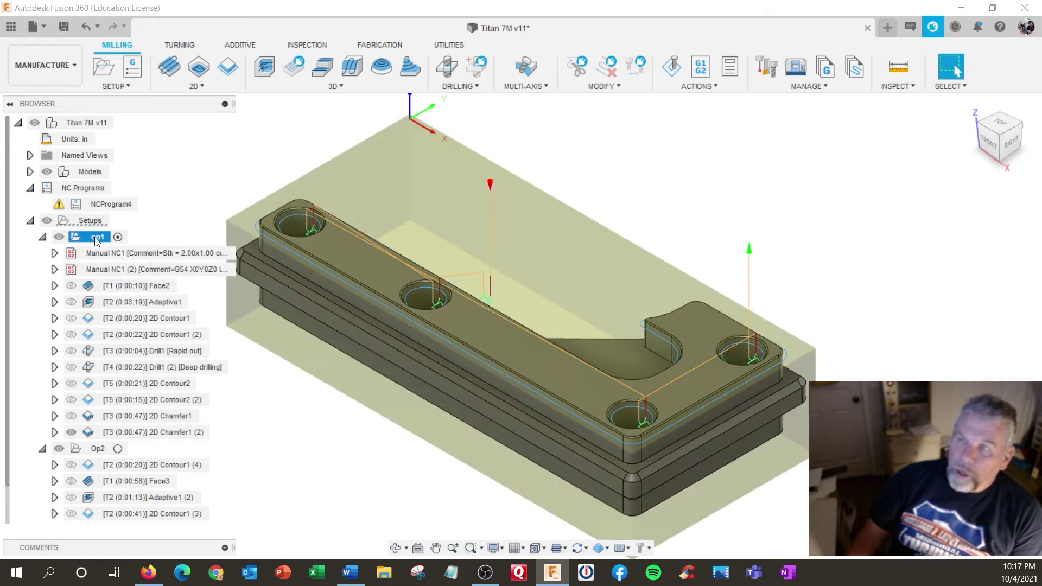
pyautogui.rightClick(96, 241)
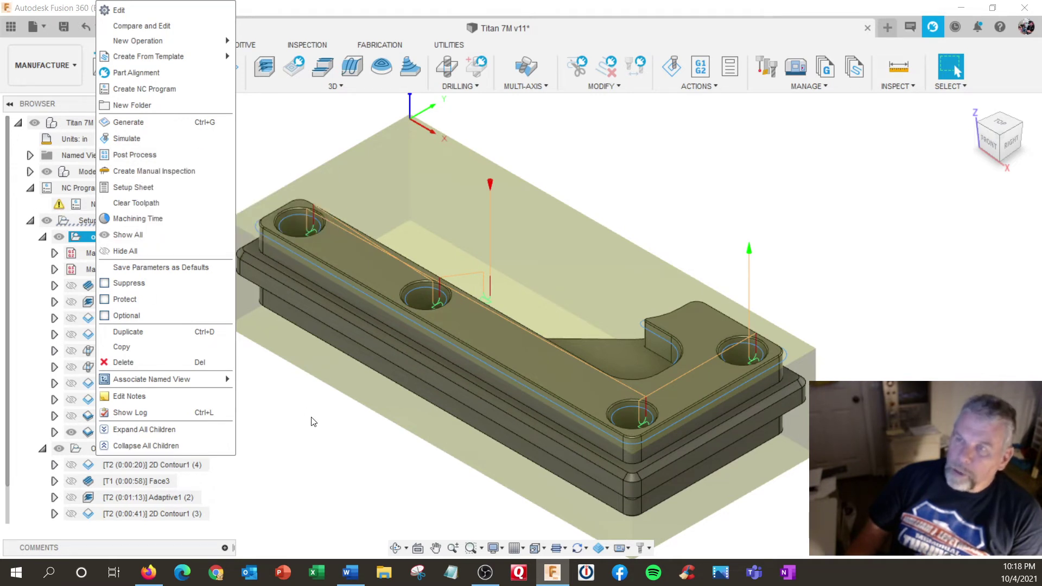
pyautogui.press('Escape')
pyautogui.click(94, 238)
pyautogui.rightClick(95, 205)
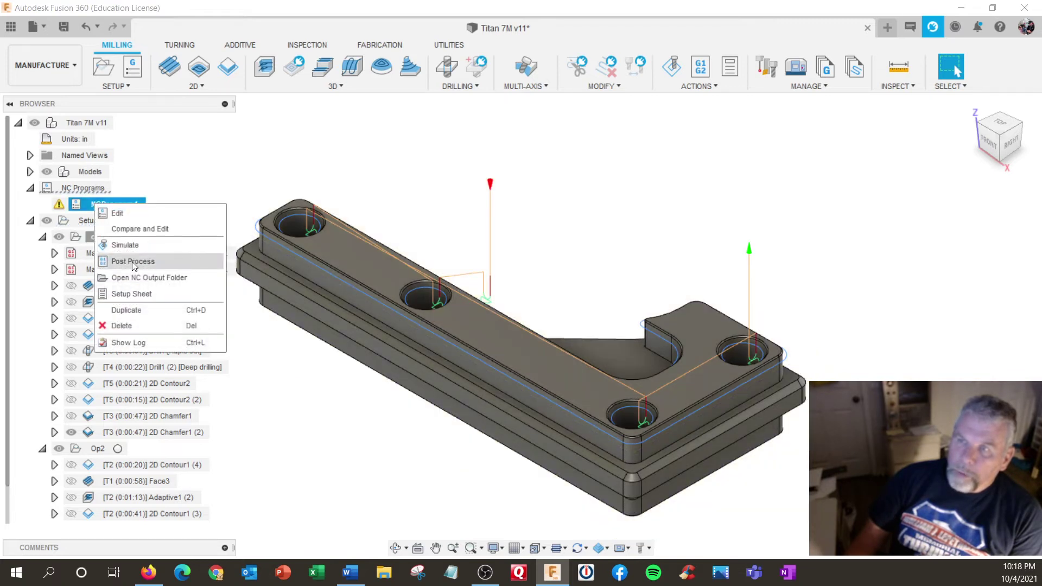
pyautogui.press('Escape')
pyautogui.click(114, 205)
pyautogui.click(294, 462)
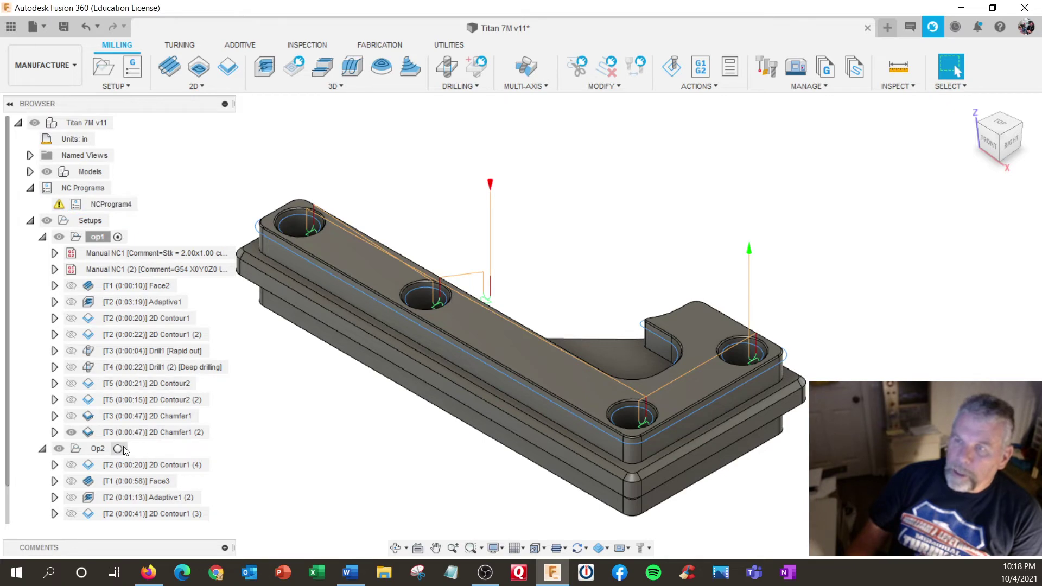
# Make Op2 the active setup and post NCProgram4 again as 1001
pyautogui.click(193, 453)
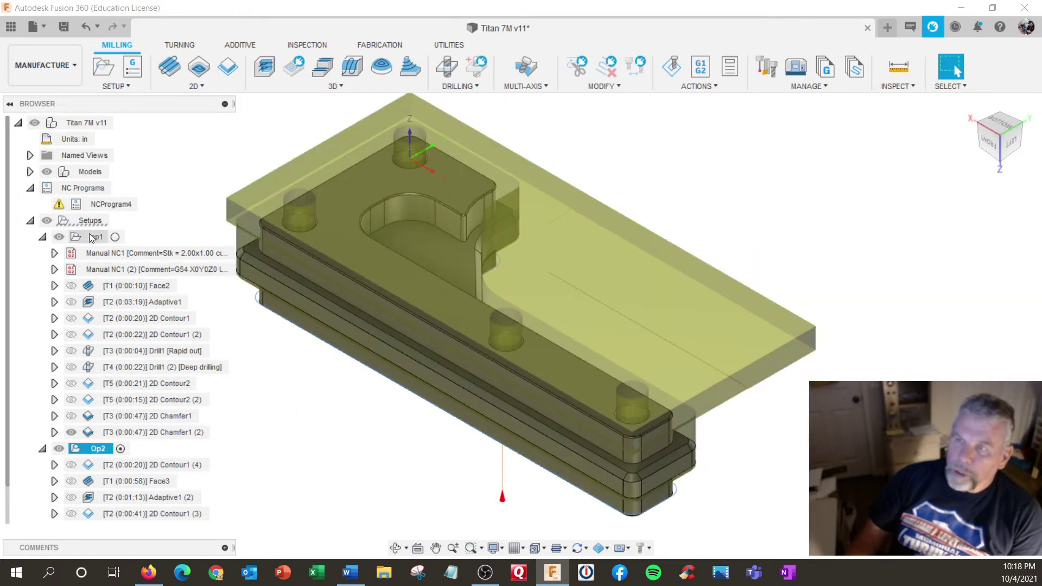
pyautogui.rightClick(101, 204)
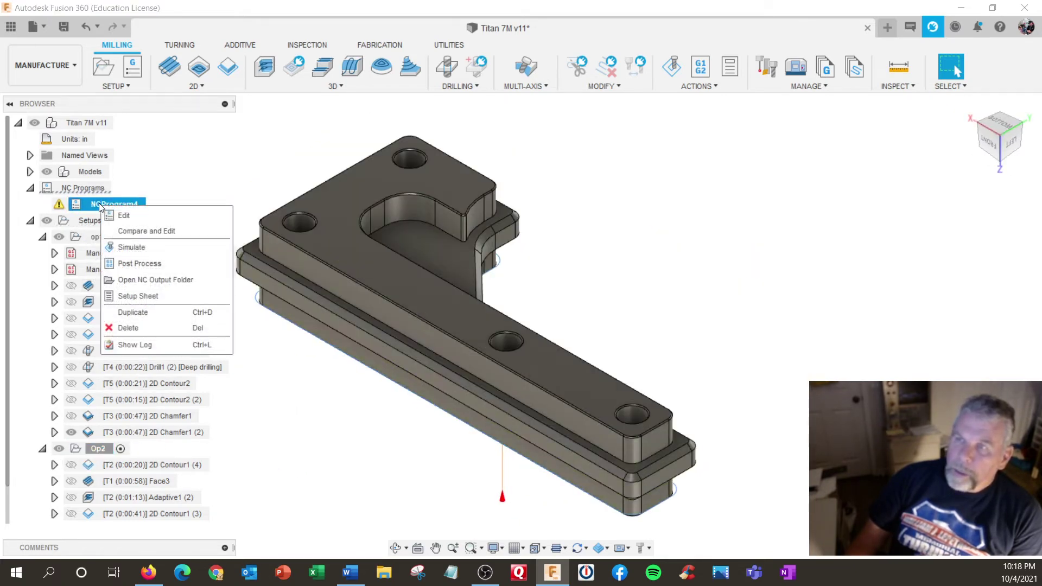
pyautogui.click(136, 265)
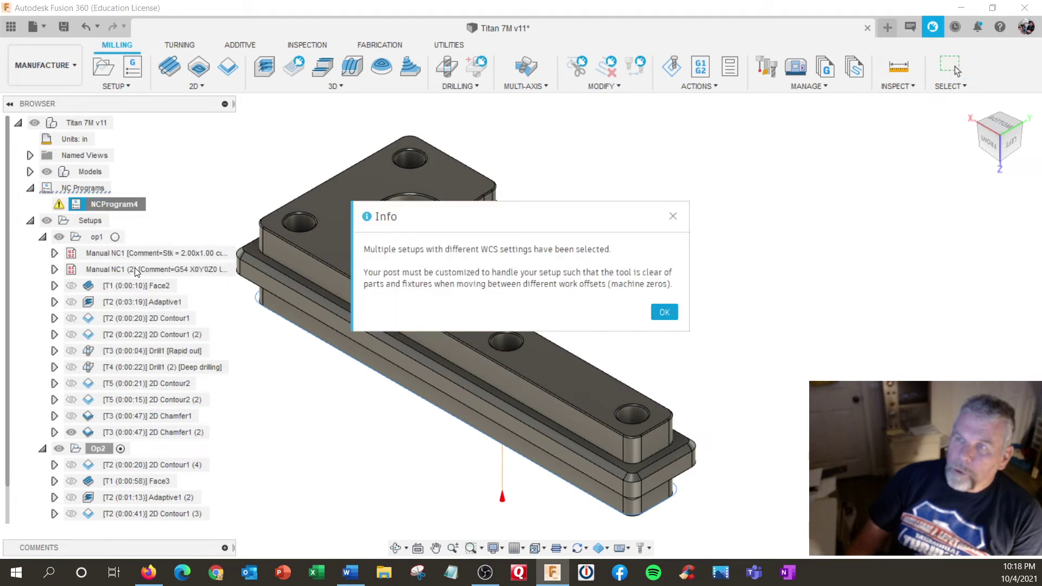
pyautogui.click(665, 312)
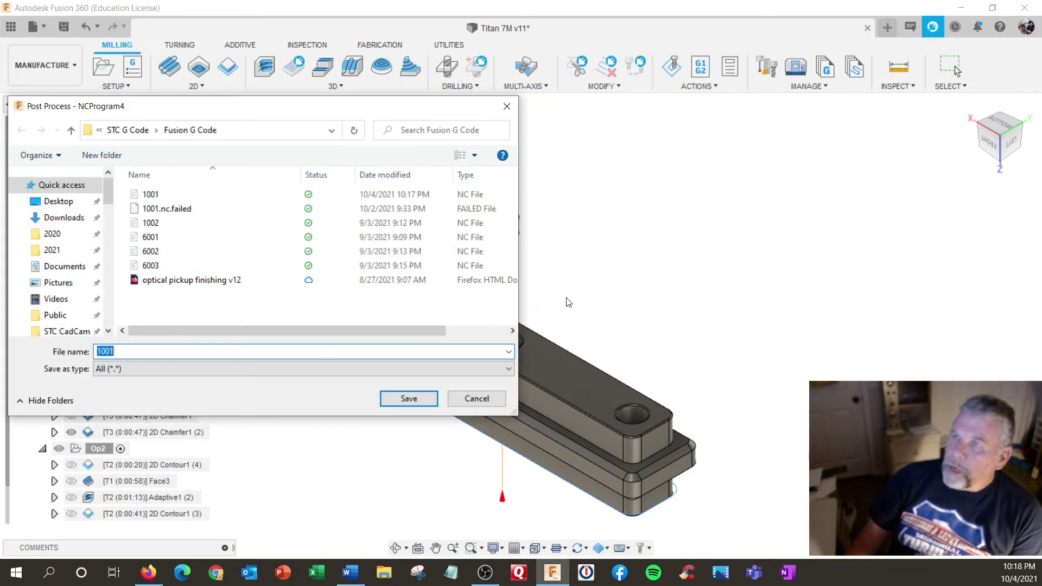
pyautogui.click(409, 398)
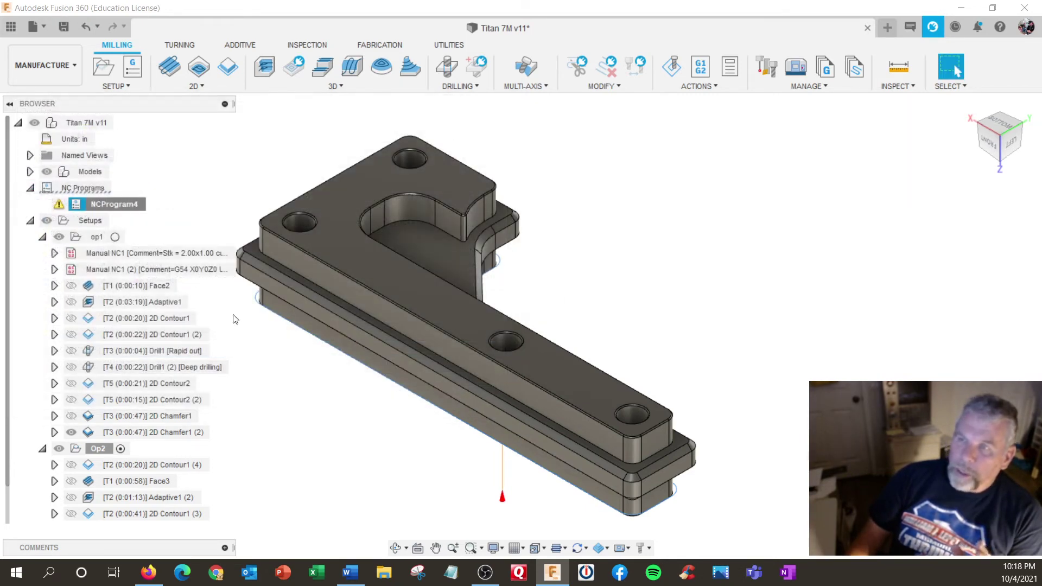
# Remove the Op2 operations from NCProgram4 and repost as 1001, replacing 1001.nc
pyautogui.rightClick(98, 204)
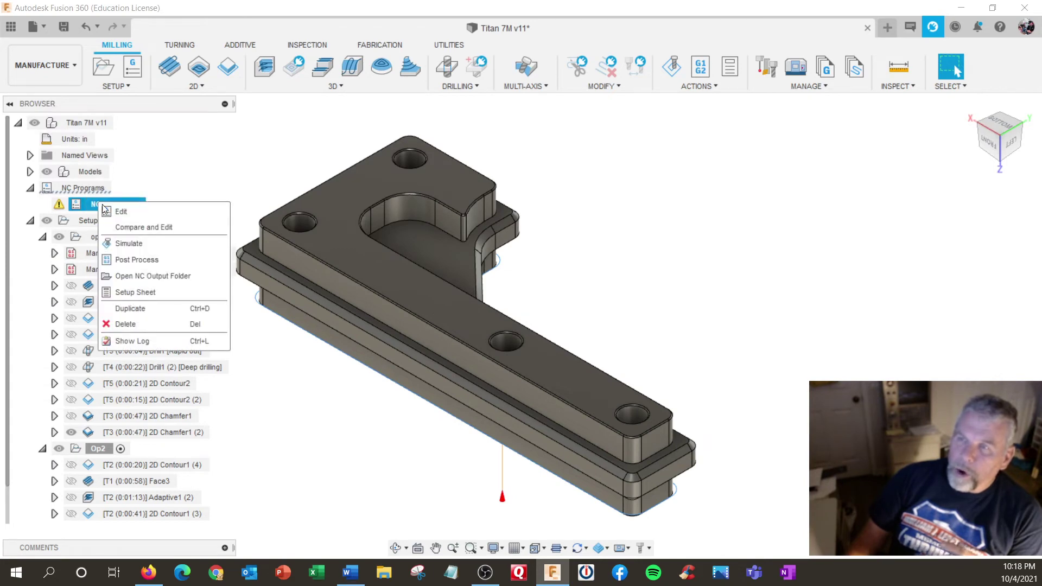
pyautogui.click(130, 212)
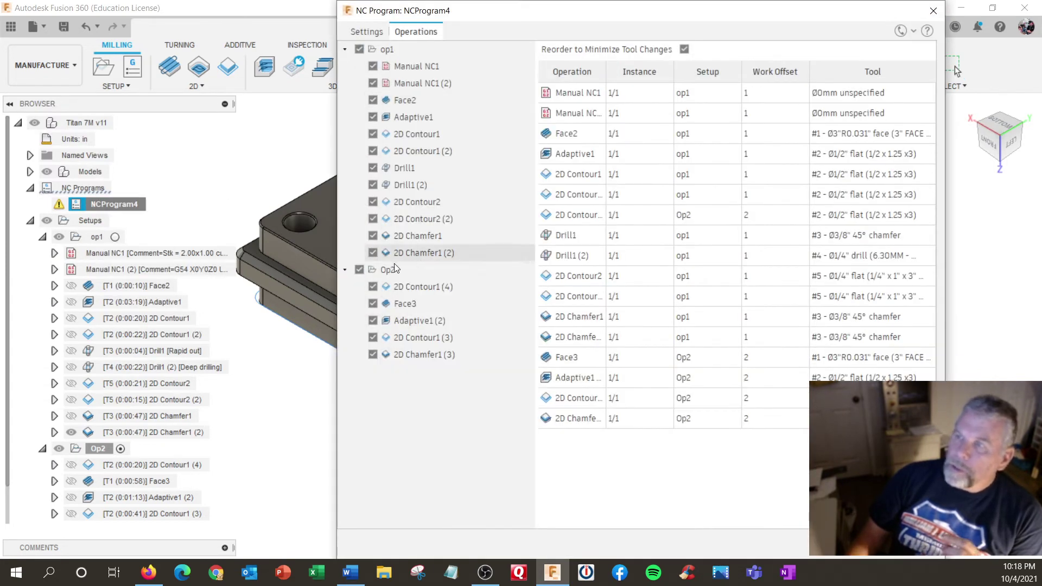
pyautogui.click(362, 271)
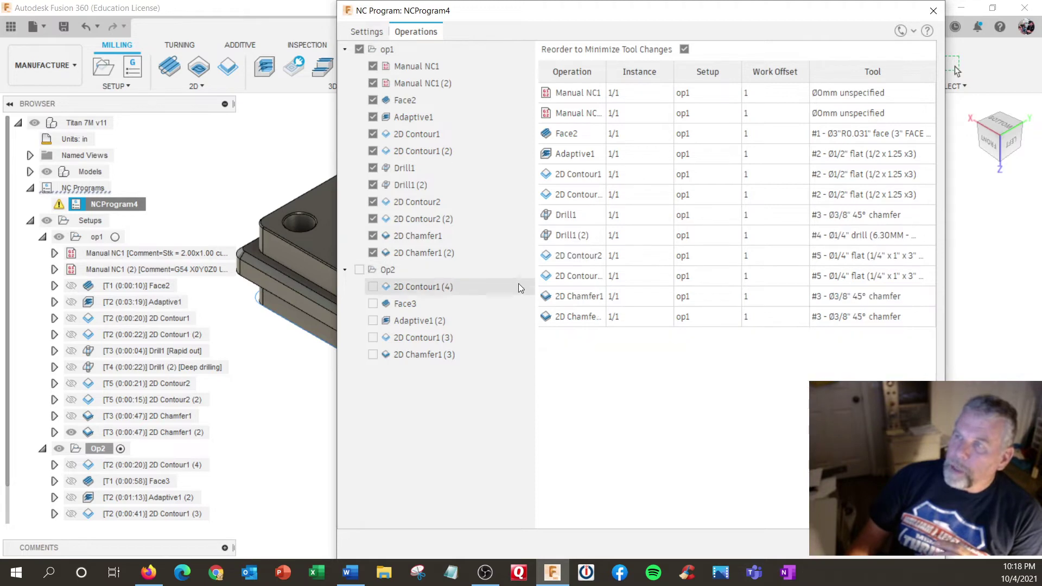
pyautogui.click(863, 544)
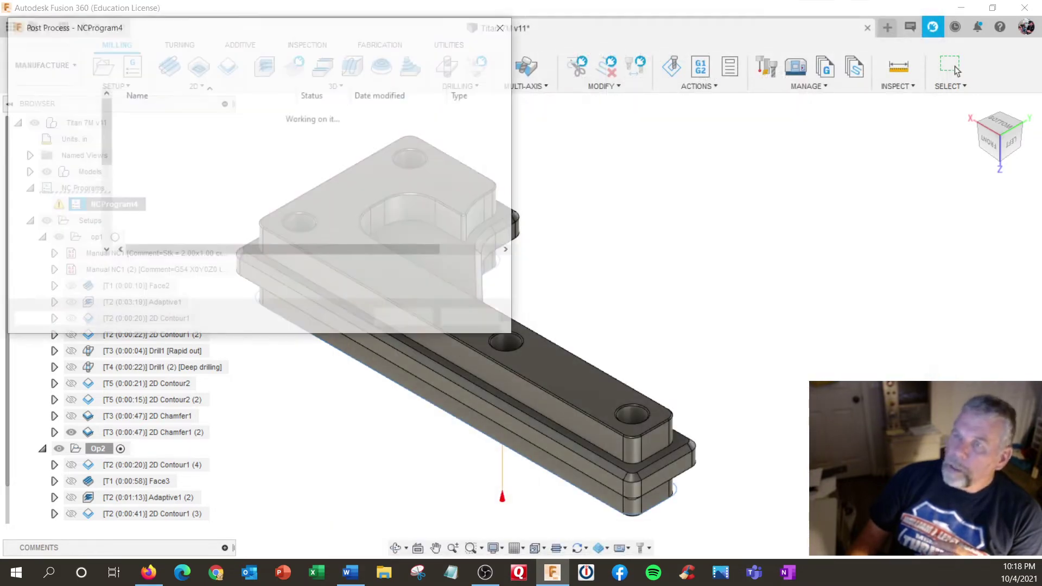
pyautogui.click(411, 322)
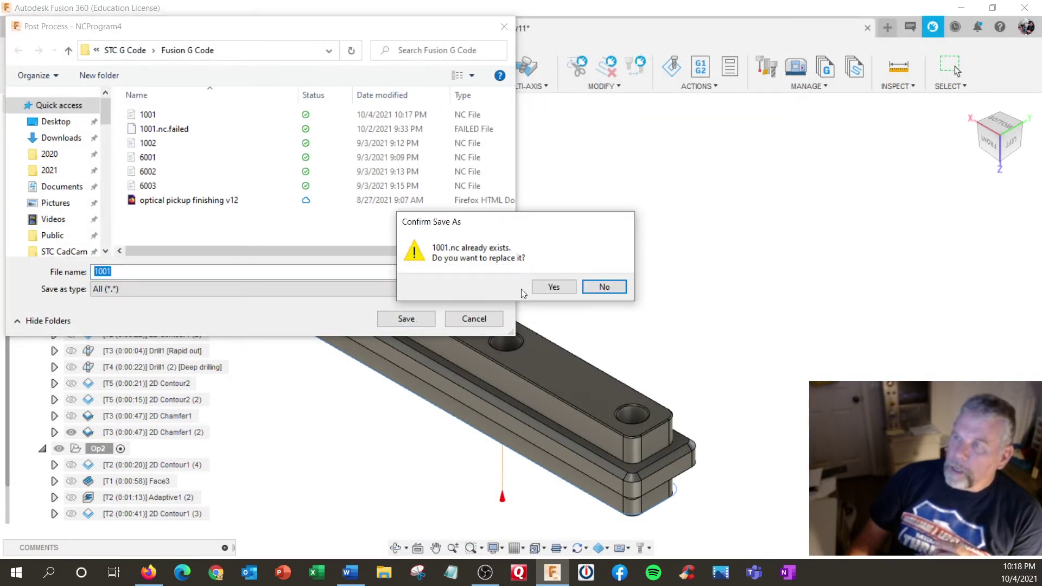
pyautogui.click(547, 285)
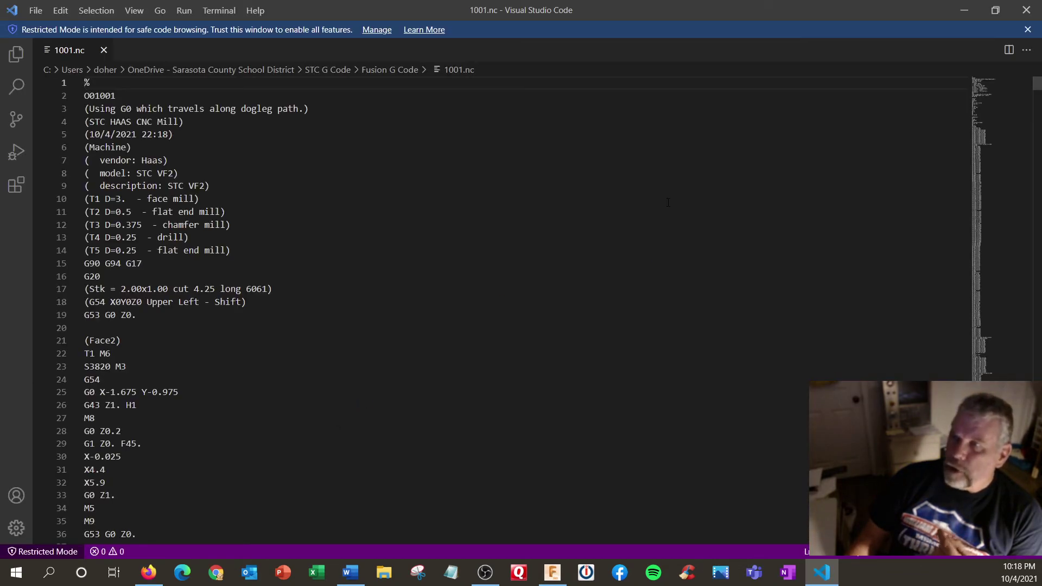
# Close the posted 1001.nc in Visual Studio Code to get back to the Titan 7M model
pyautogui.click(1026, 10)
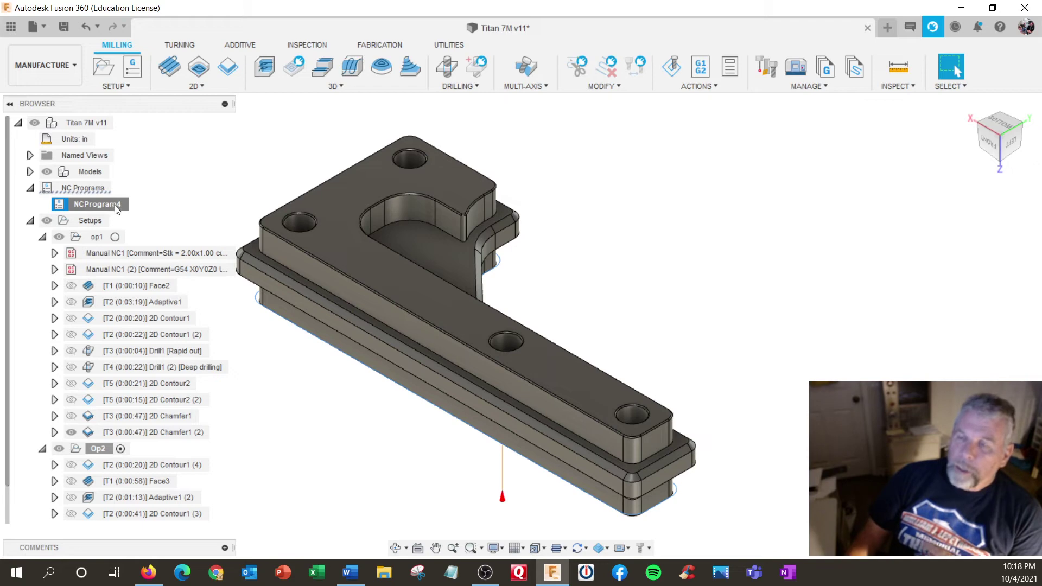
# Turn on Post to Fusion Team in NCProgram4's settings
pyautogui.click(10, 27)
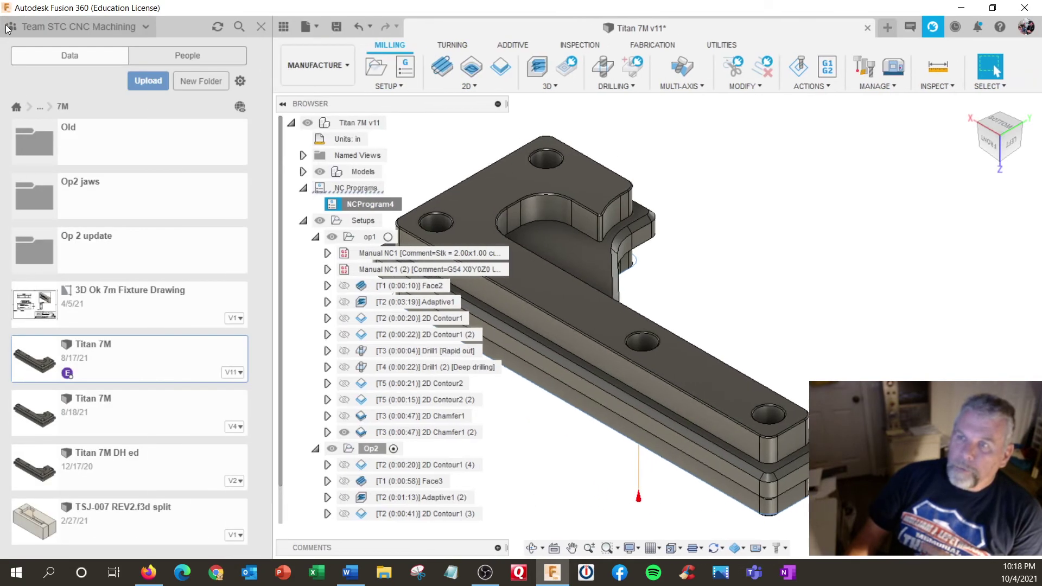
pyautogui.click(258, 26)
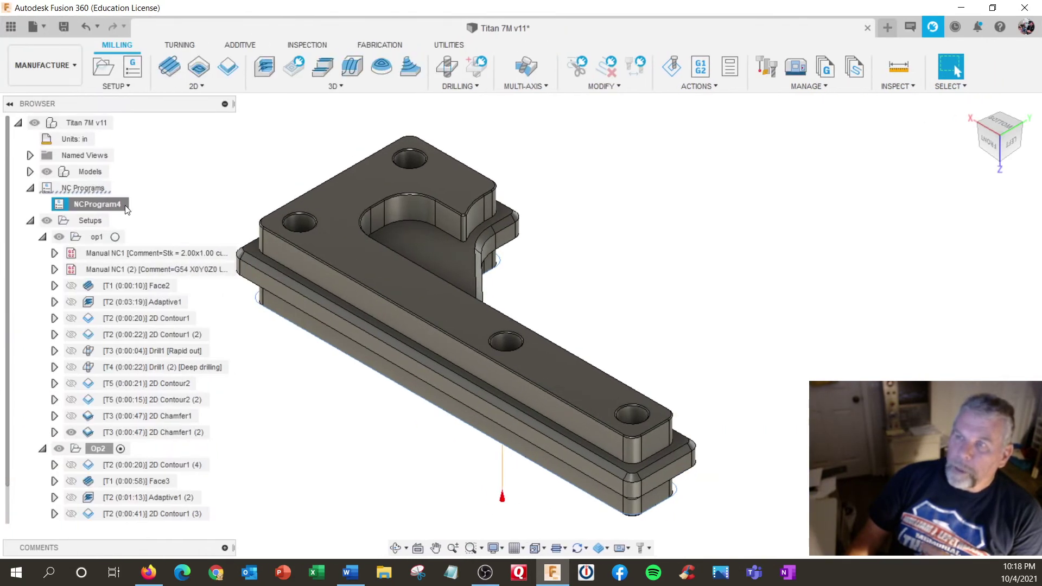
pyautogui.rightClick(116, 205)
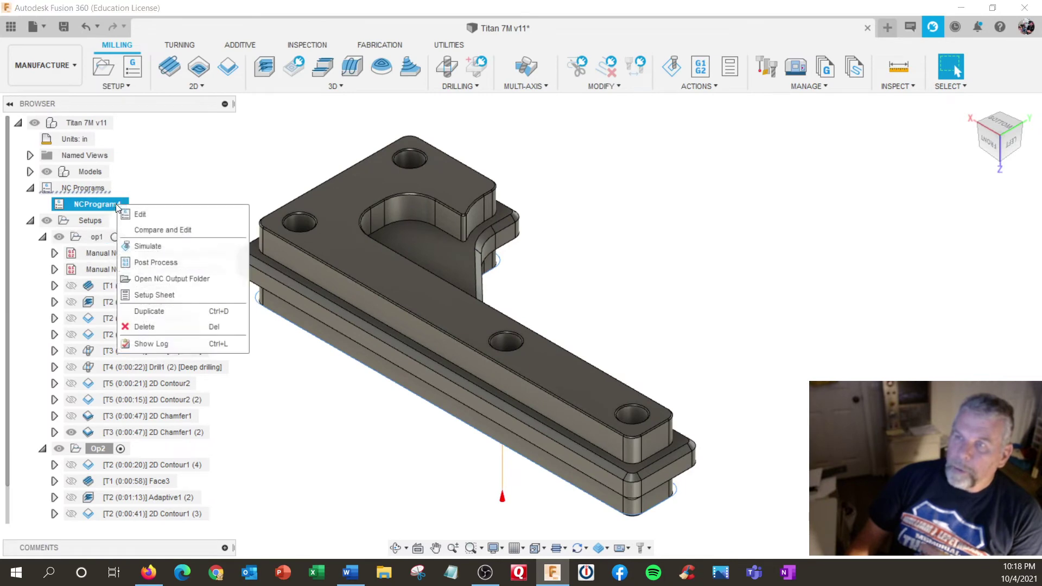
pyautogui.click(136, 214)
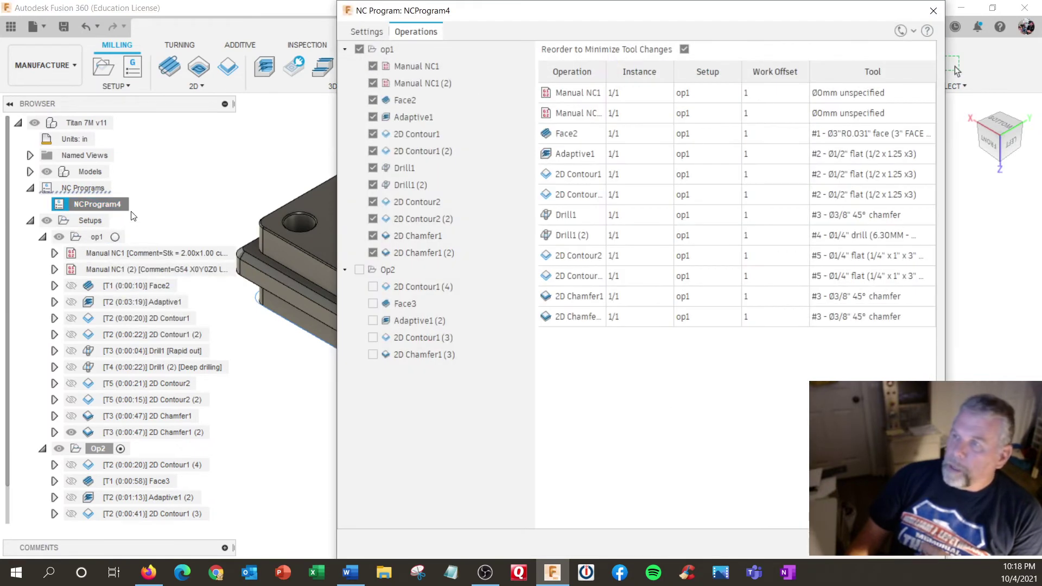
pyautogui.click(358, 33)
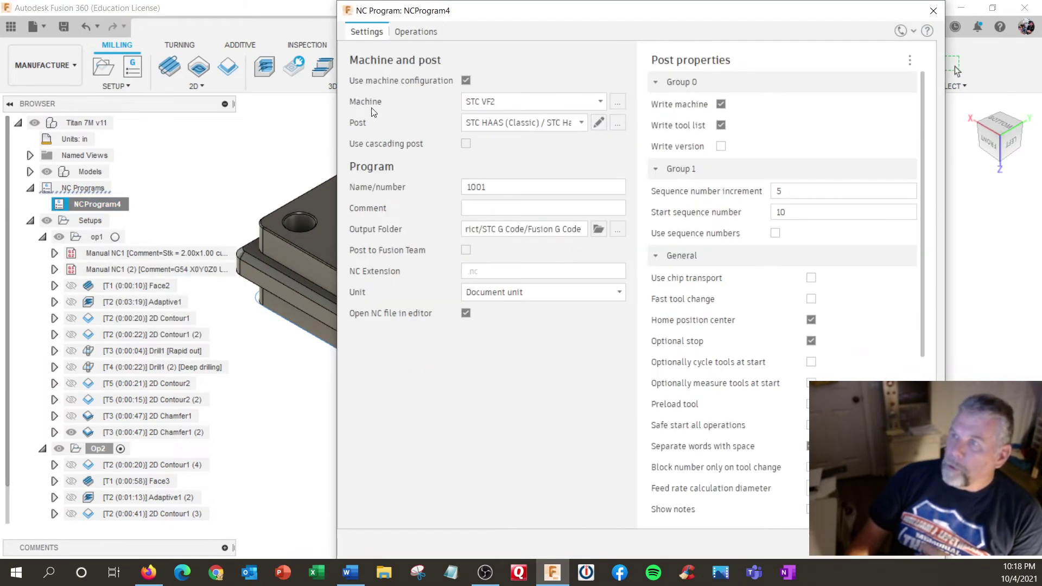
pyautogui.click(465, 251)
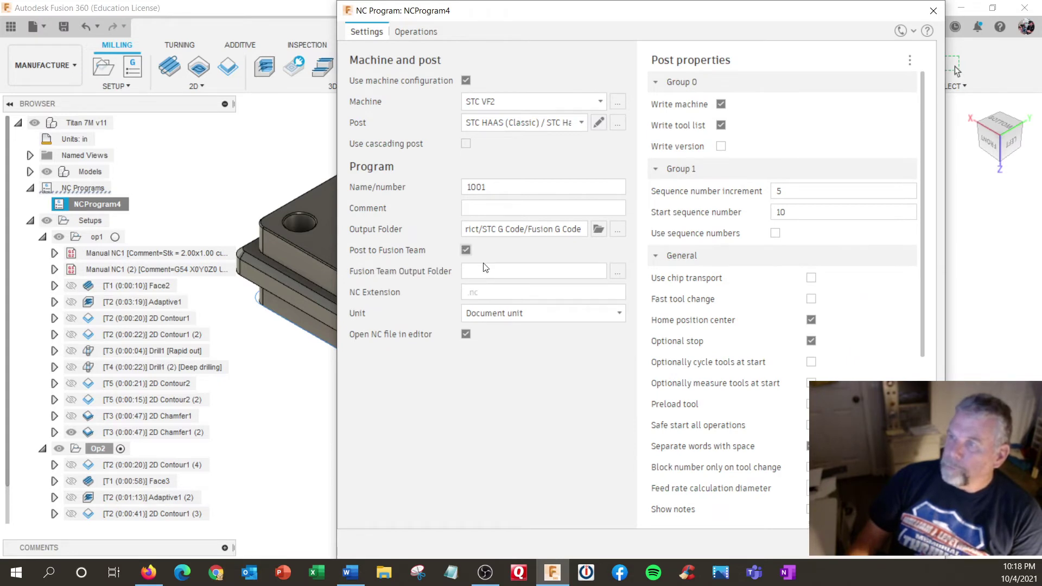
# Repost NCProgram4 as 1001, overwrite the existing 1001.nc, and close the code viewer
pyautogui.click(863, 544)
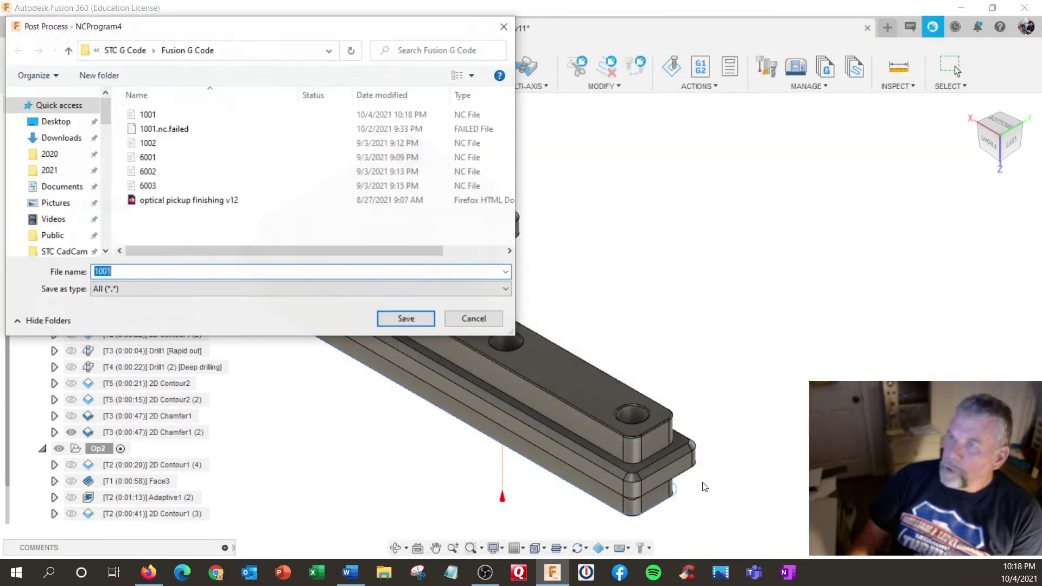
pyautogui.click(402, 323)
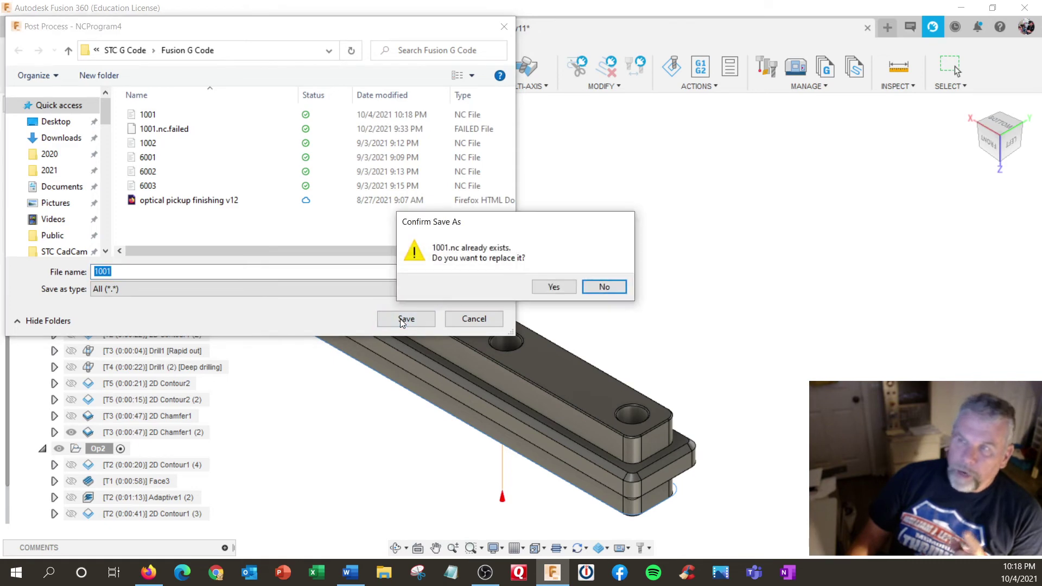
pyautogui.click(543, 286)
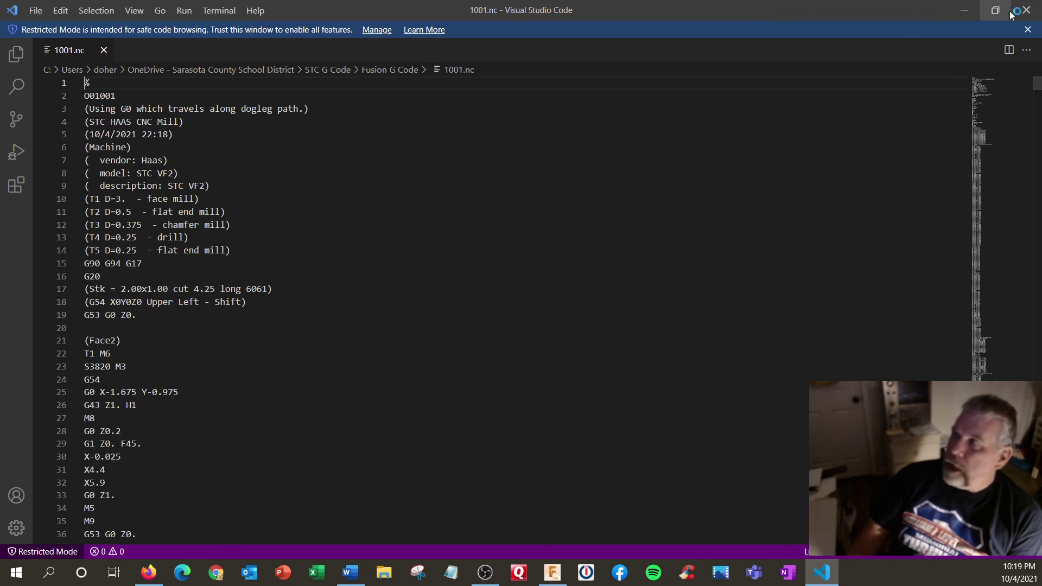
pyautogui.click(1026, 9)
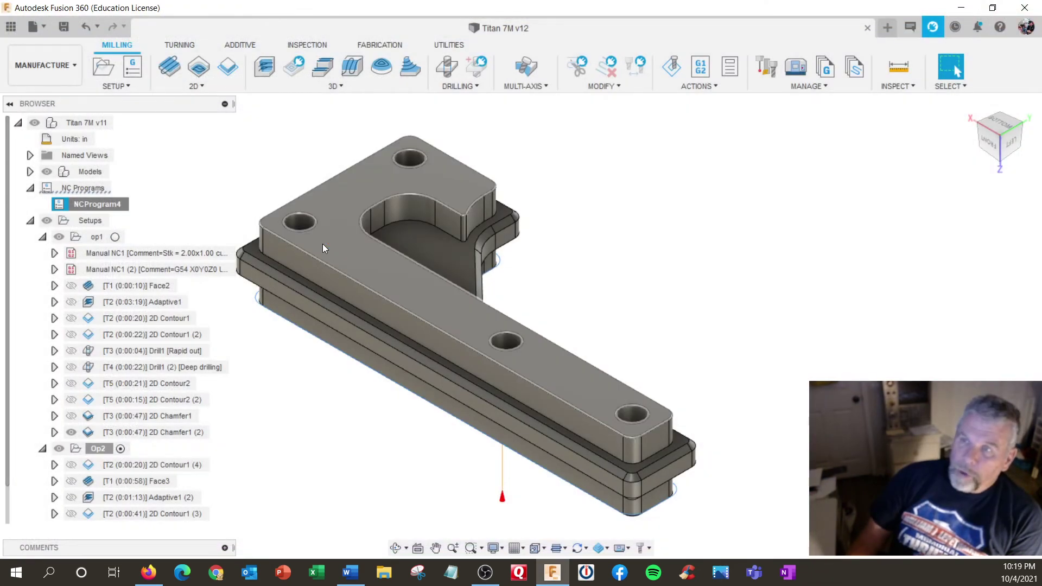
# Open the Data Panel to list the 7M project files, with Titan 7M at V12
pyautogui.click(14, 26)
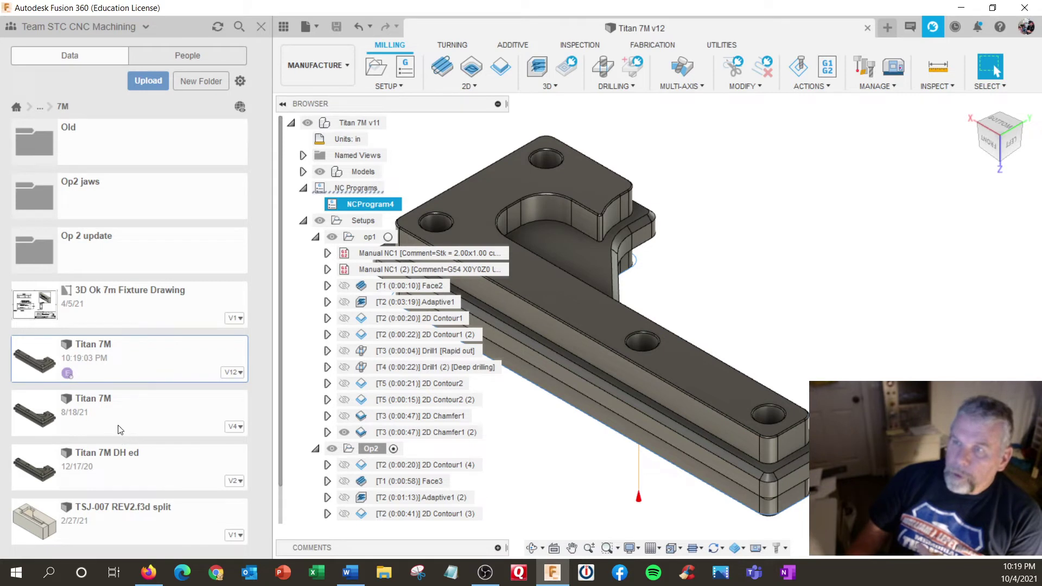
pyautogui.click(448, 146)
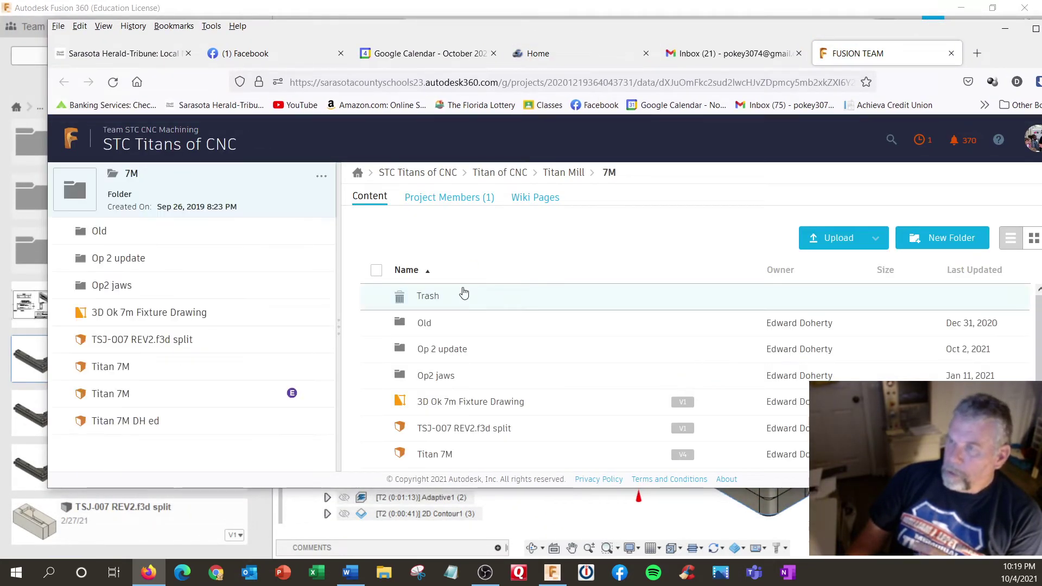
pyautogui.scroll(-3, 478, 390)
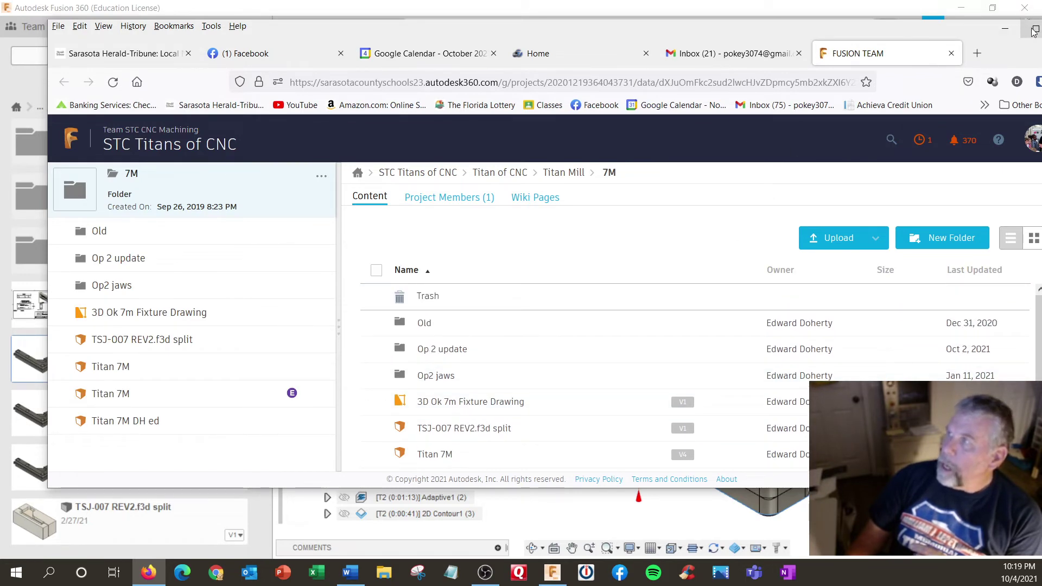
pyautogui.click(1005, 28)
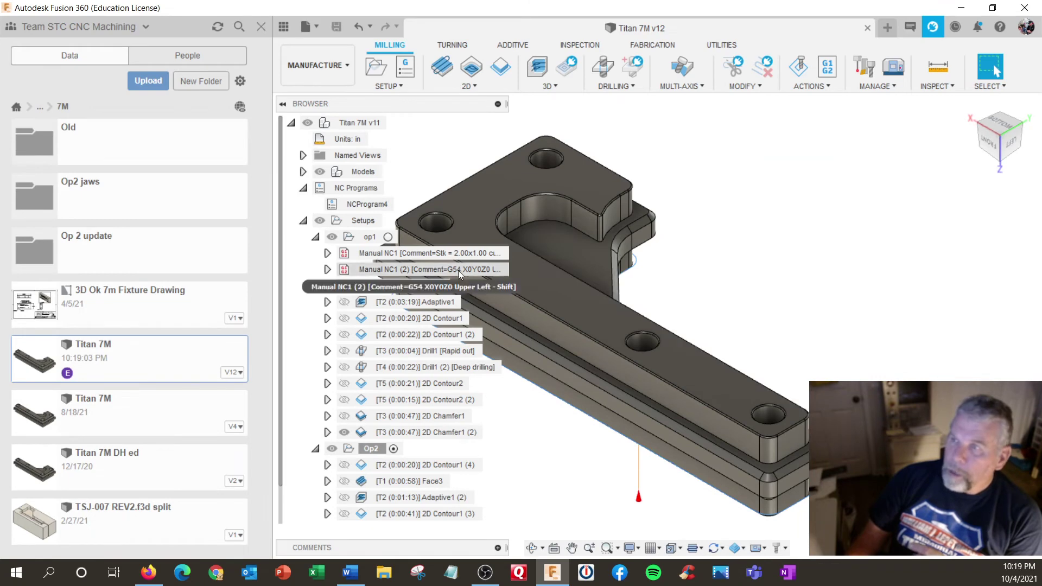
# Set NCProgram4's program comment to 'Titan 7m' and start the repost
pyautogui.click(356, 237)
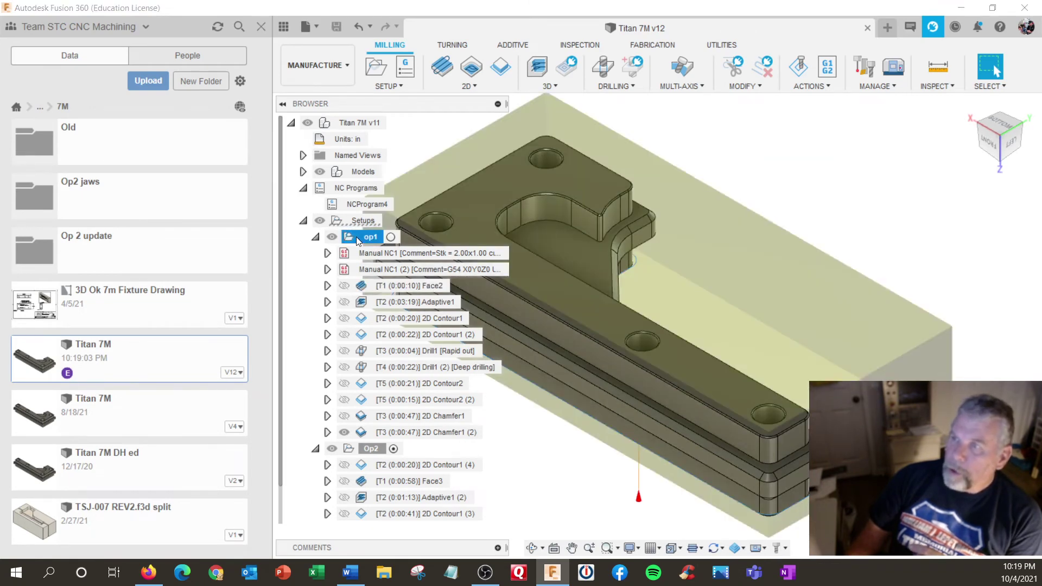
pyautogui.rightClick(356, 237)
pyautogui.press('Escape')
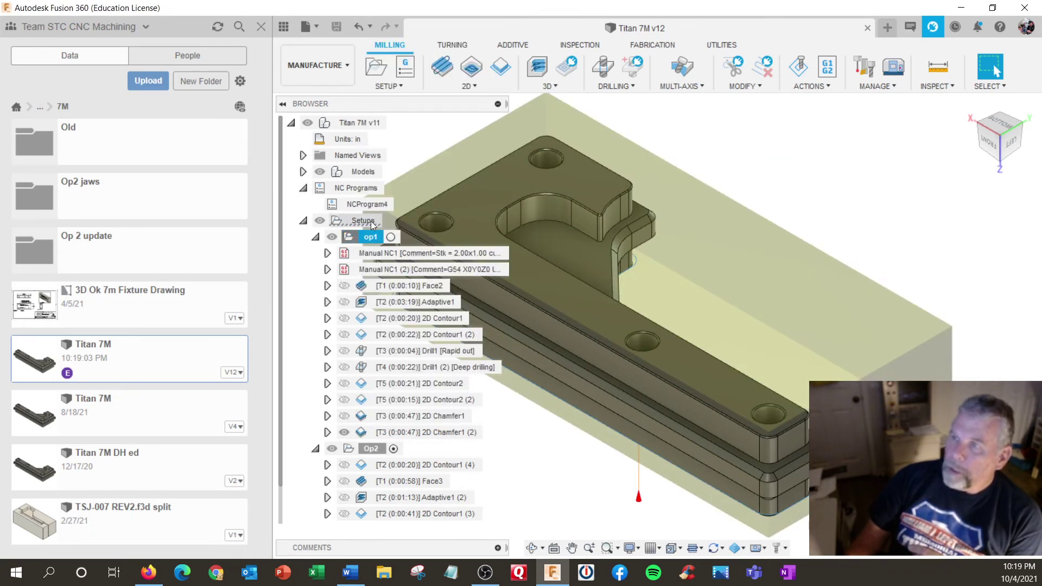
pyautogui.click(348, 205)
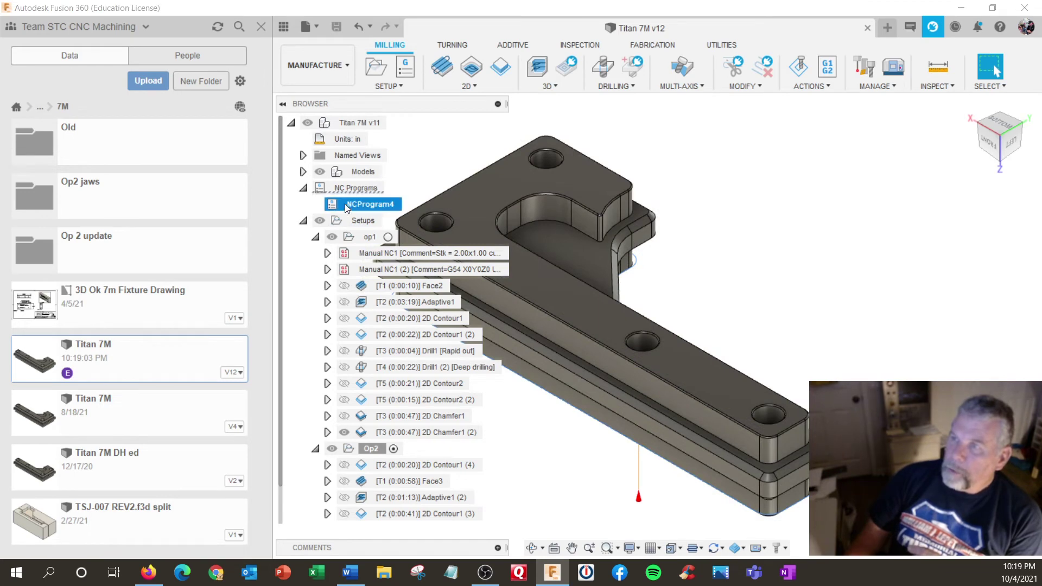
pyautogui.rightClick(345, 207)
pyautogui.click(364, 215)
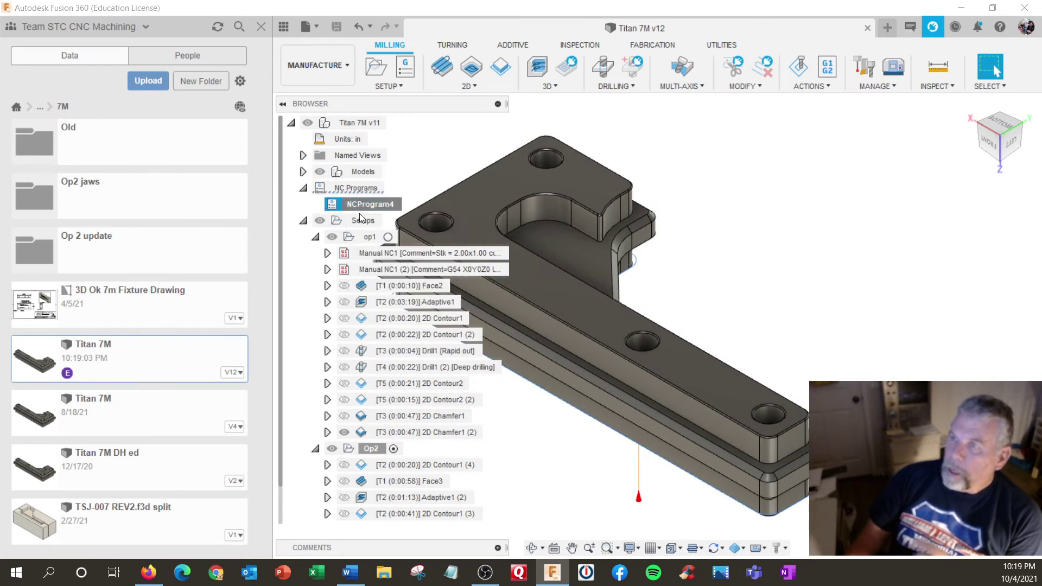
pyautogui.click(368, 32)
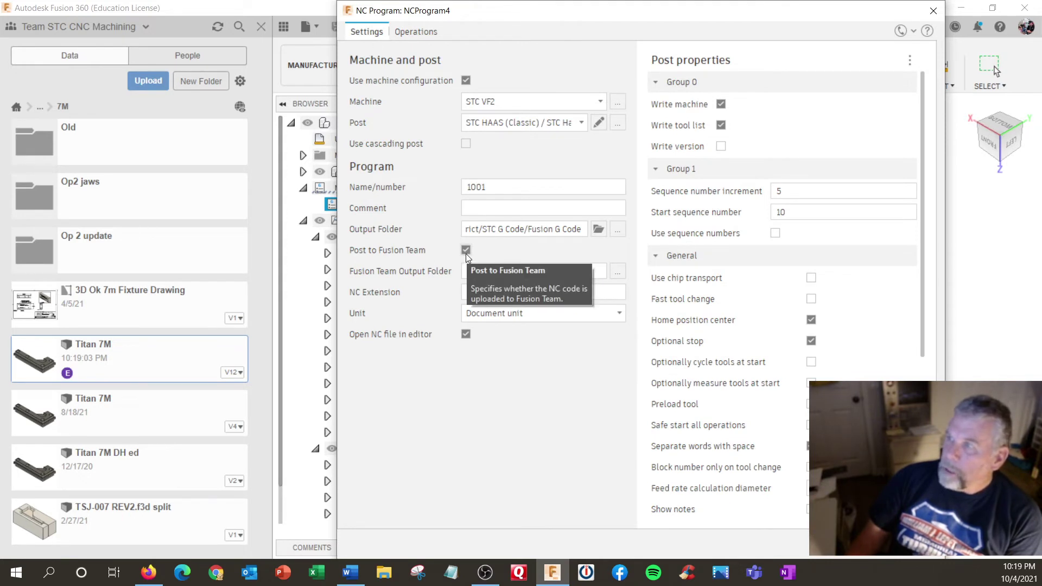
pyautogui.click(483, 213)
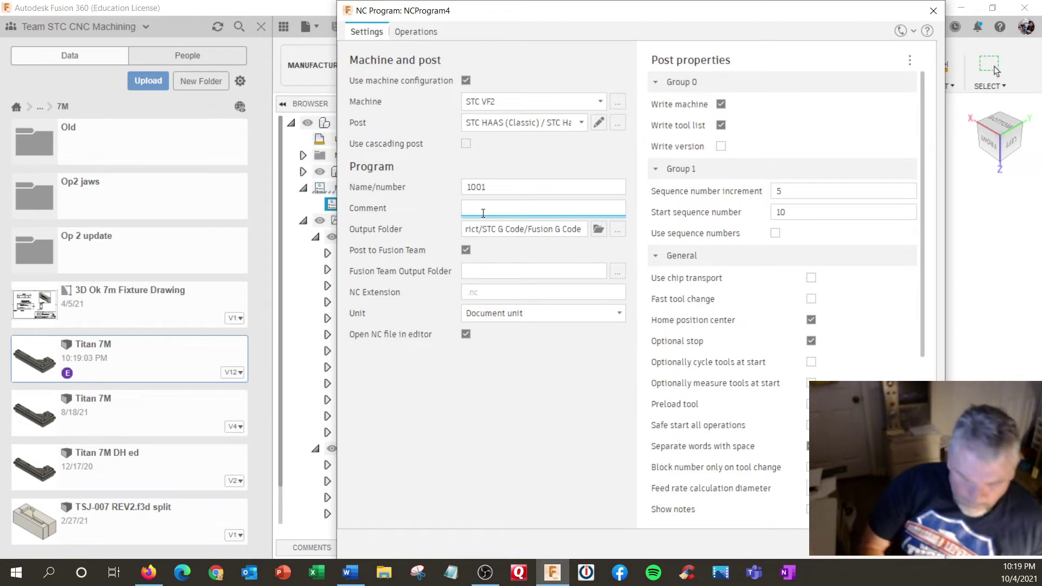
pyautogui.write('Titan 7m')
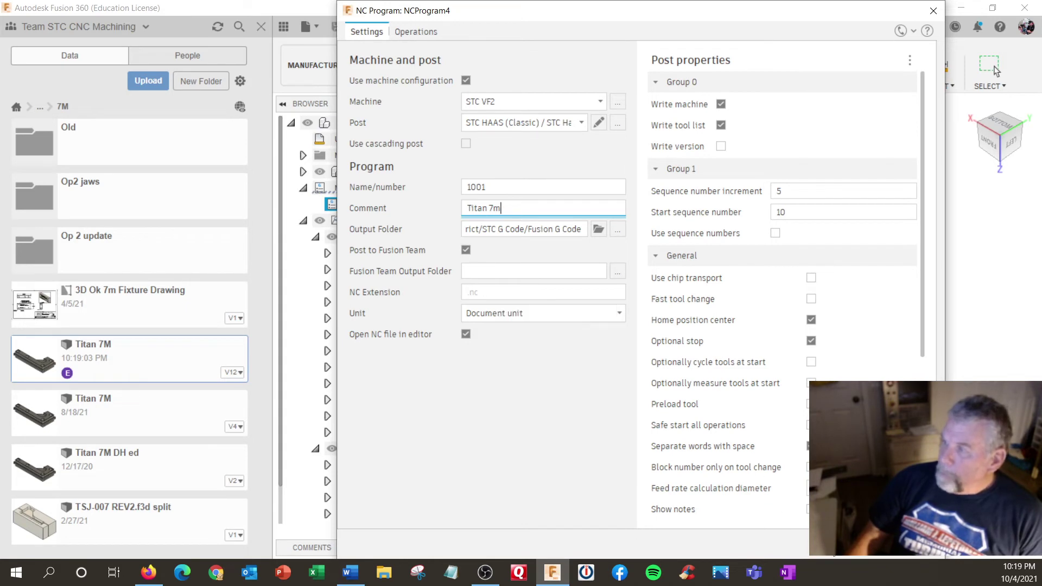
pyautogui.press('Return')
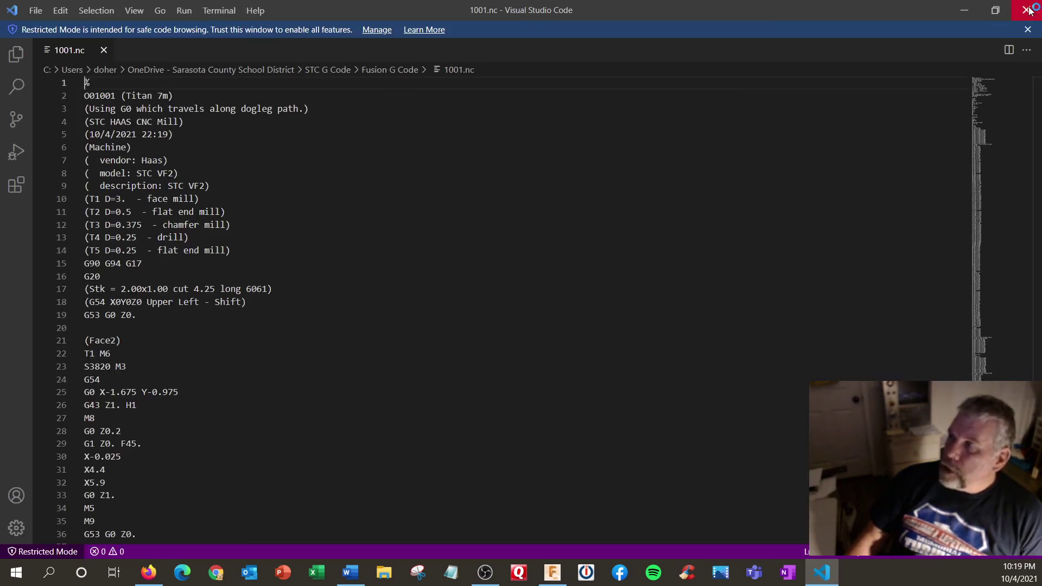
# Create a new NC program from the op1 setup with Post to Fusion Team enabled
pyautogui.click(1028, 10)
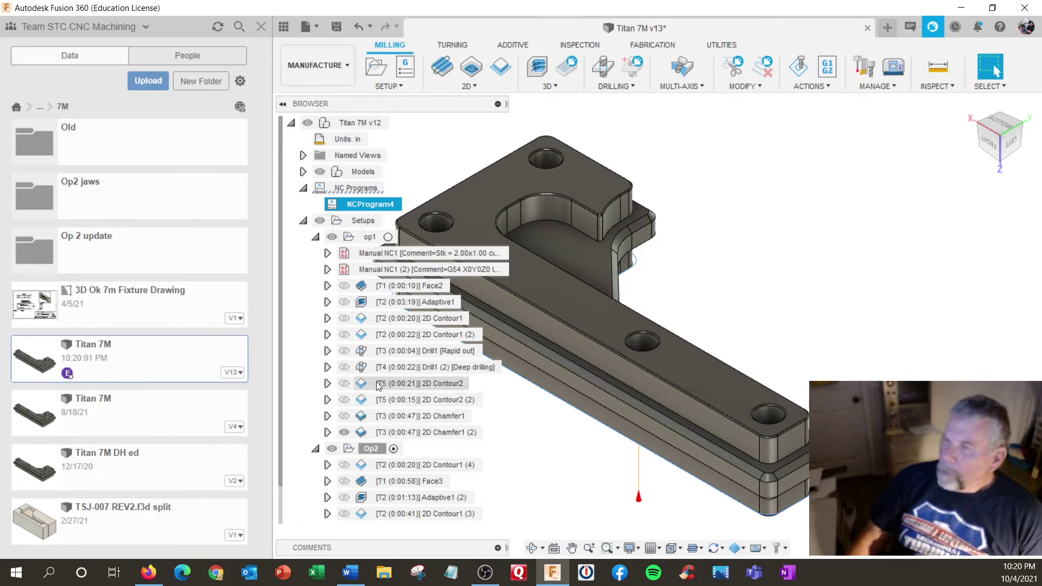
pyautogui.click(363, 237)
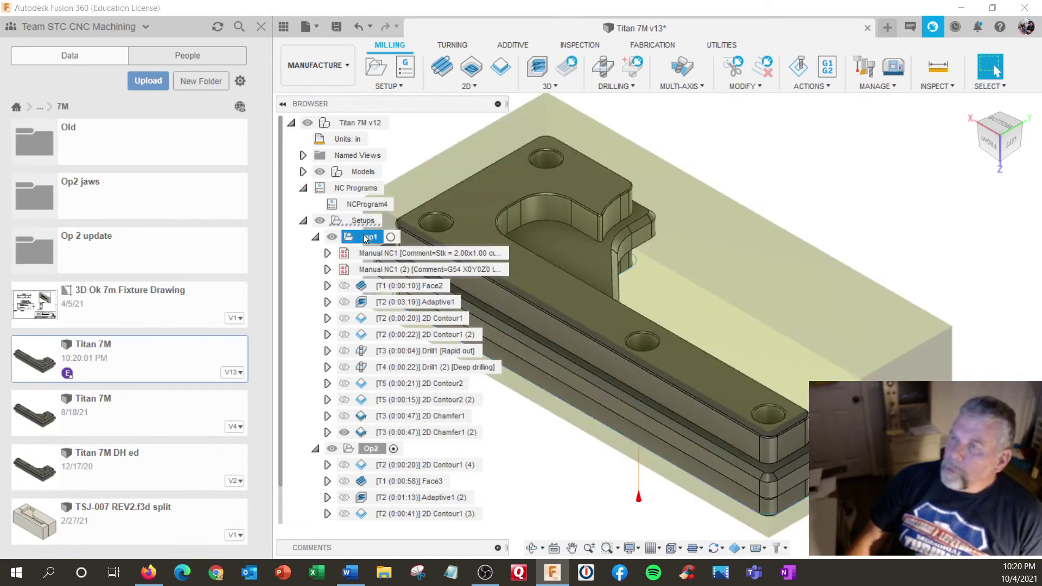
pyautogui.rightClick(363, 237)
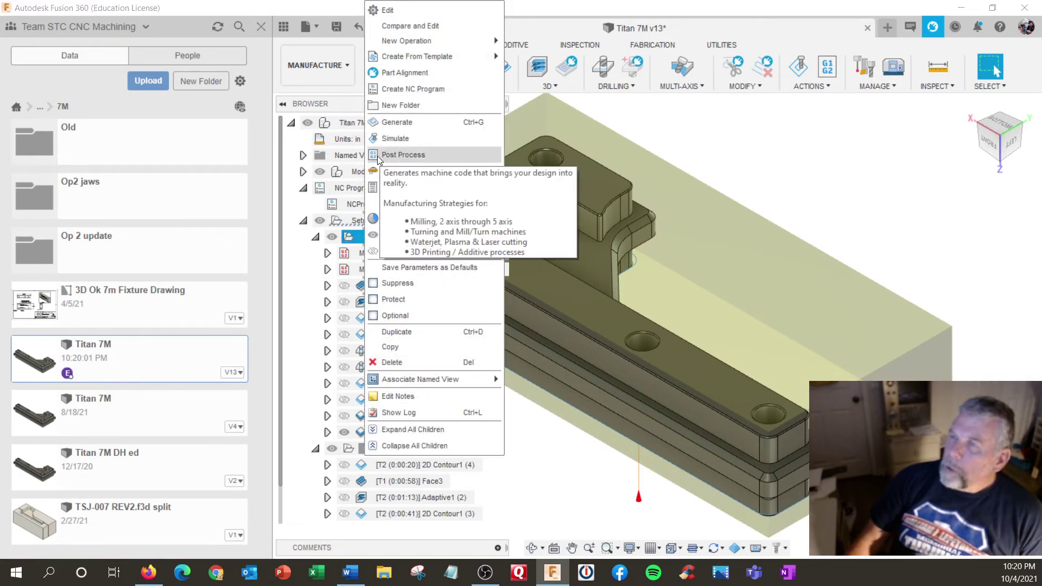
pyautogui.click(403, 159)
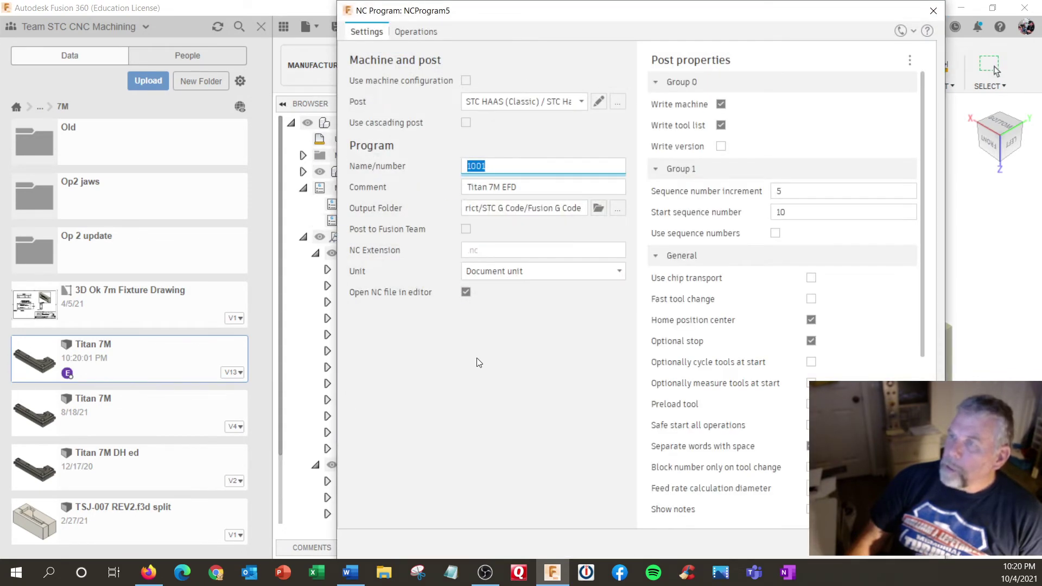
pyautogui.click(465, 229)
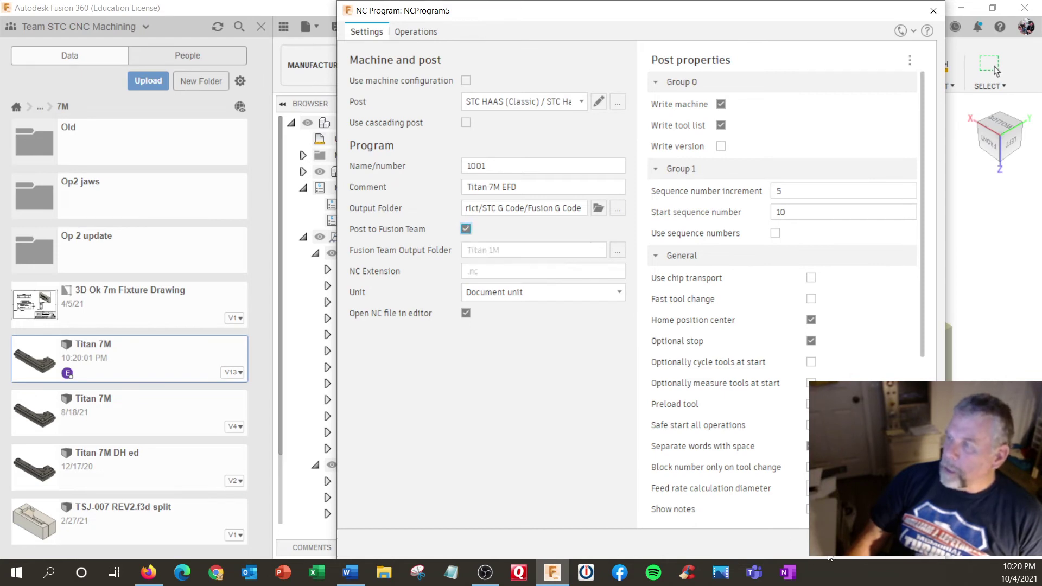
# Post the new program as 1001.nc and close the generated code viewer
pyautogui.click(879, 543)
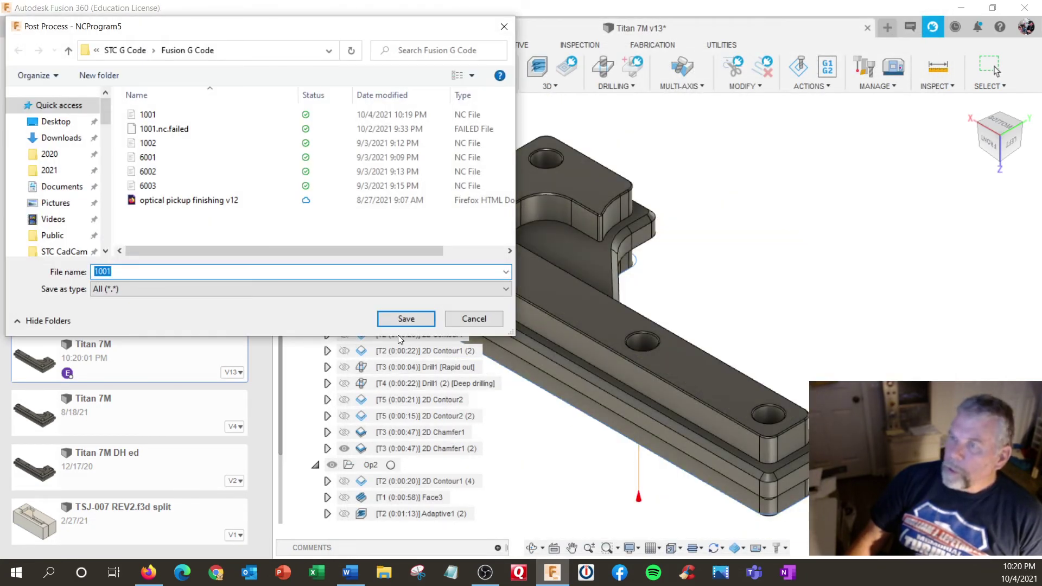
pyautogui.click(406, 319)
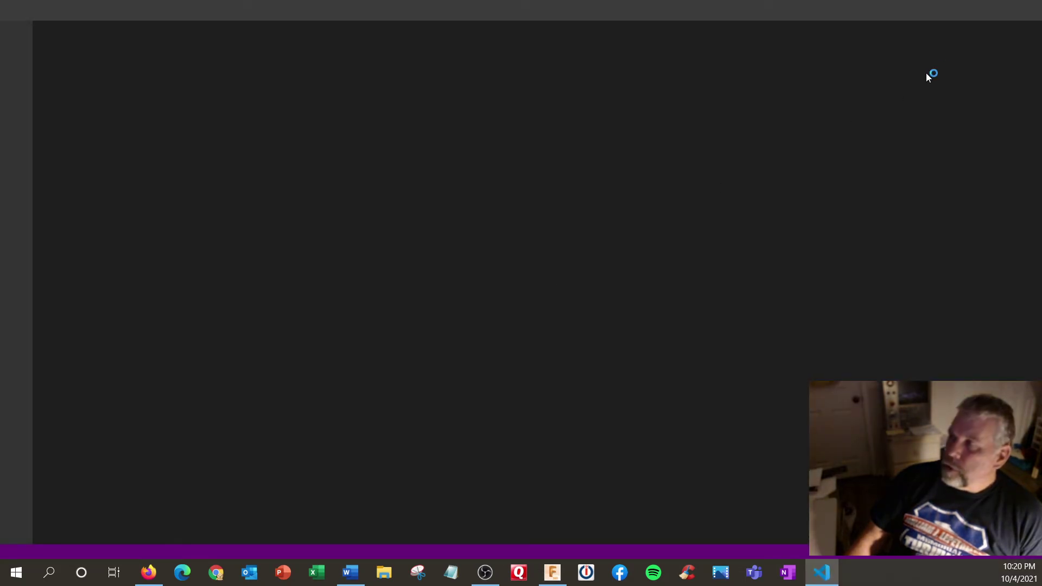
pyautogui.click(1026, 15)
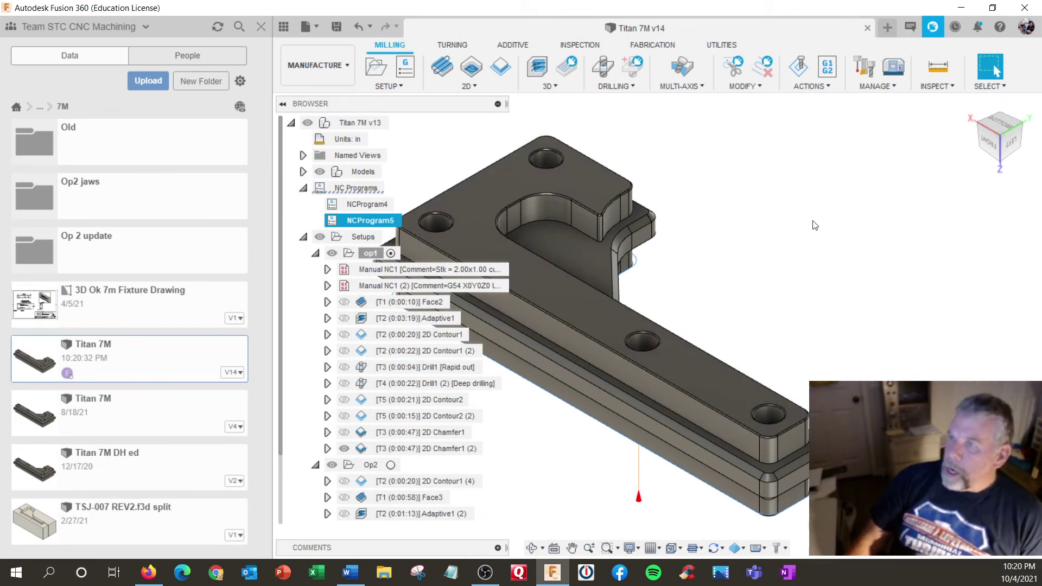
# Post NCProgram5 as 1001, replace the existing 1001.nc, and close the code viewer after review
pyautogui.click(374, 205)
pyautogui.click(370, 219)
pyautogui.click(366, 203)
pyautogui.rightClick(354, 206)
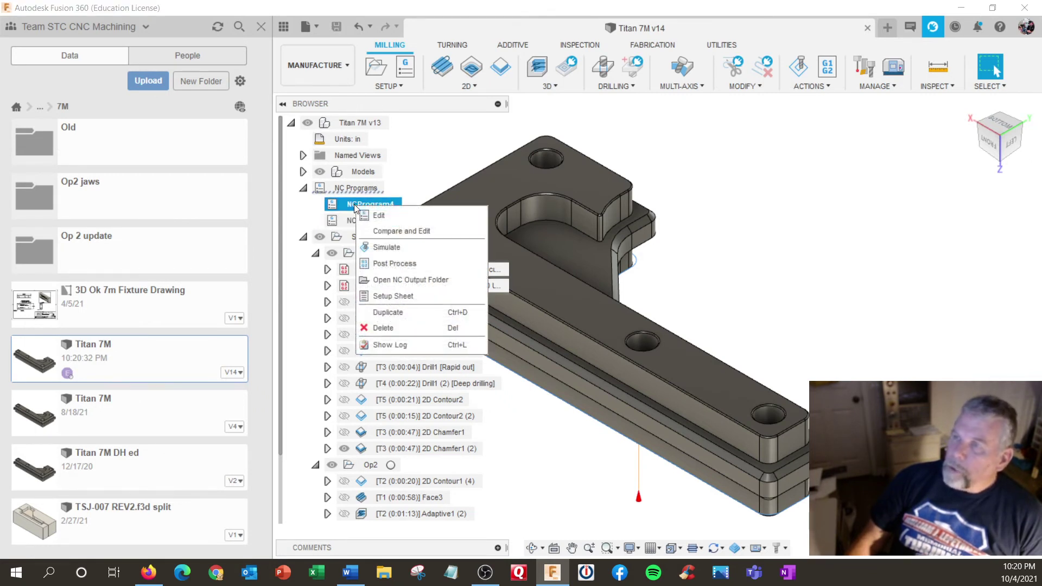
pyautogui.click(342, 223)
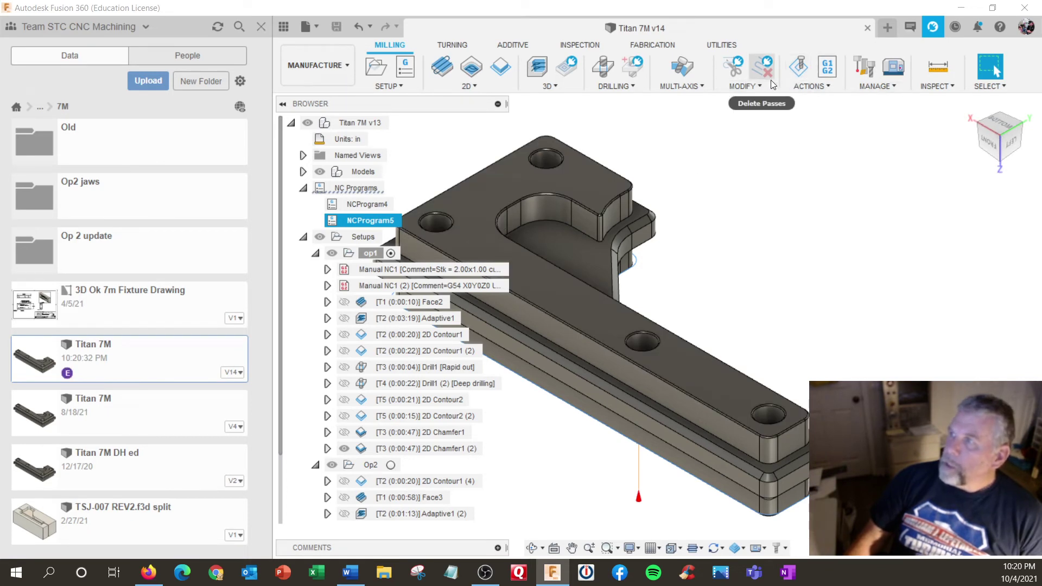
pyautogui.click(827, 67)
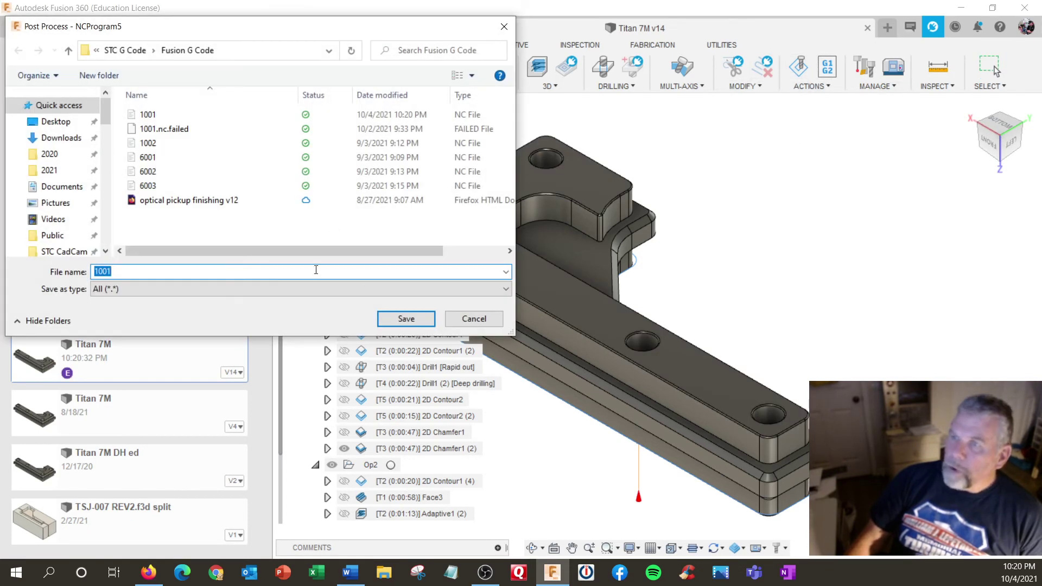
pyautogui.click(407, 319)
pyautogui.click(553, 285)
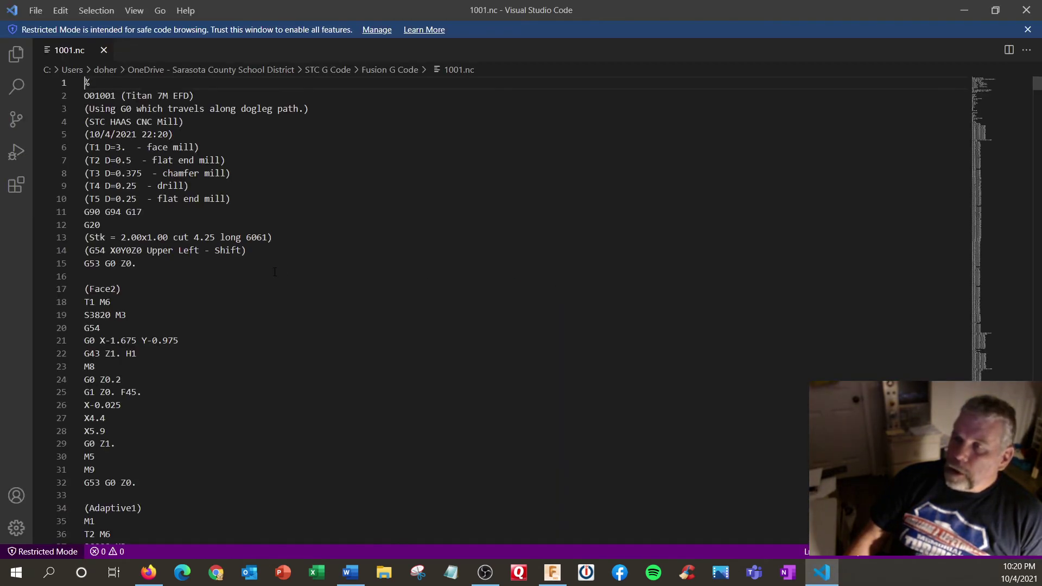
pyautogui.click(1025, 11)
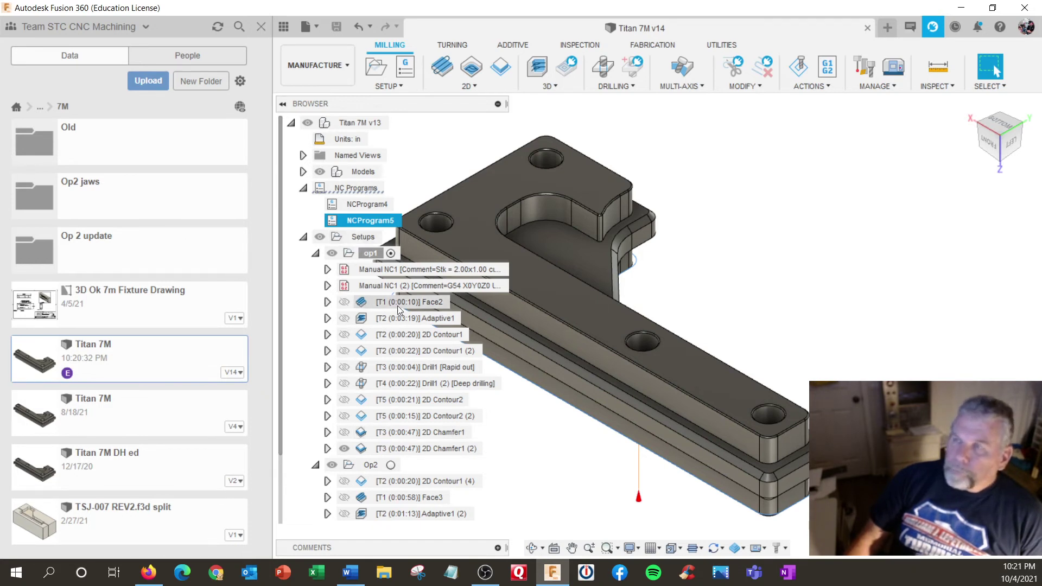
# Open the Fusion Team output folder chooser in NCProgram5's settings for output 1001
pyautogui.rightClick(363, 218)
pyautogui.click(394, 278)
pyautogui.click(750, 398)
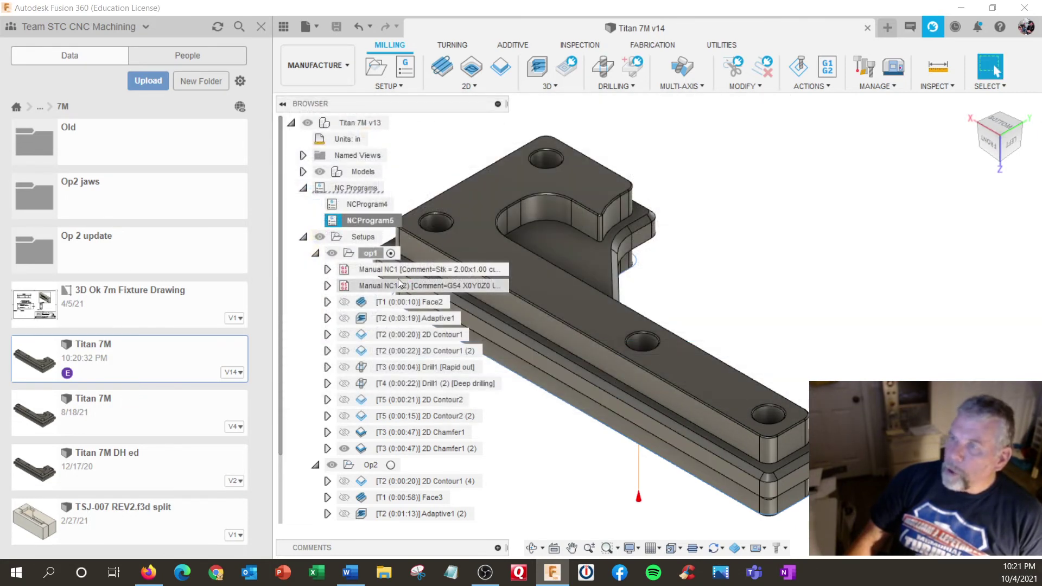
pyautogui.rightClick(372, 220)
pyautogui.click(406, 228)
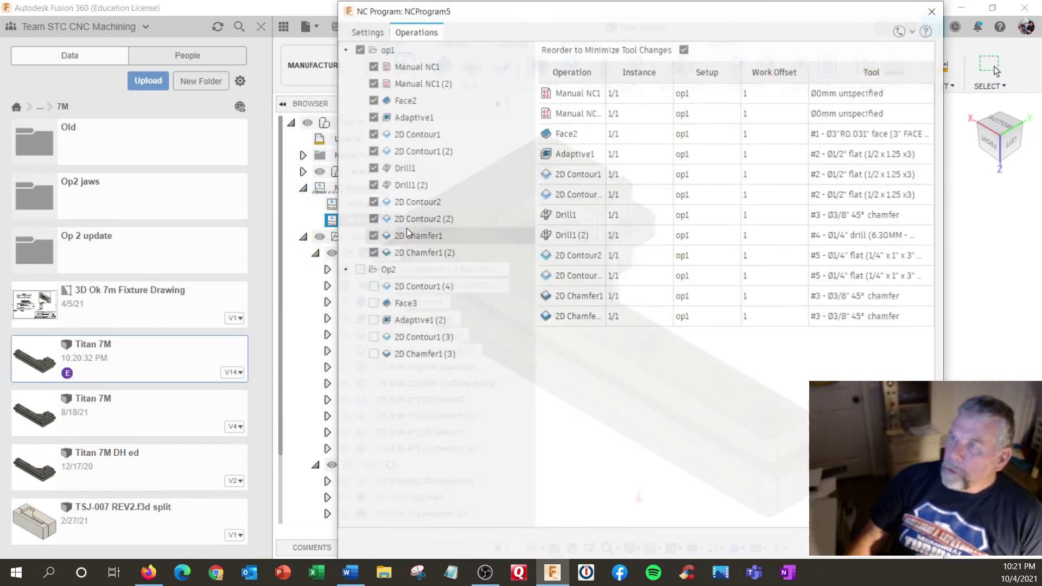
pyautogui.click(367, 31)
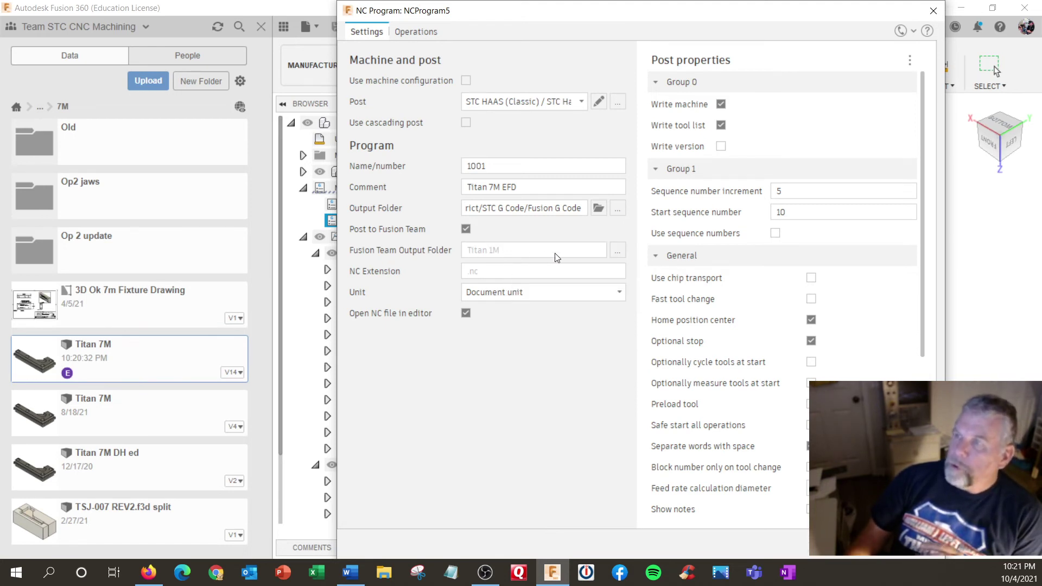
pyautogui.press('Return')
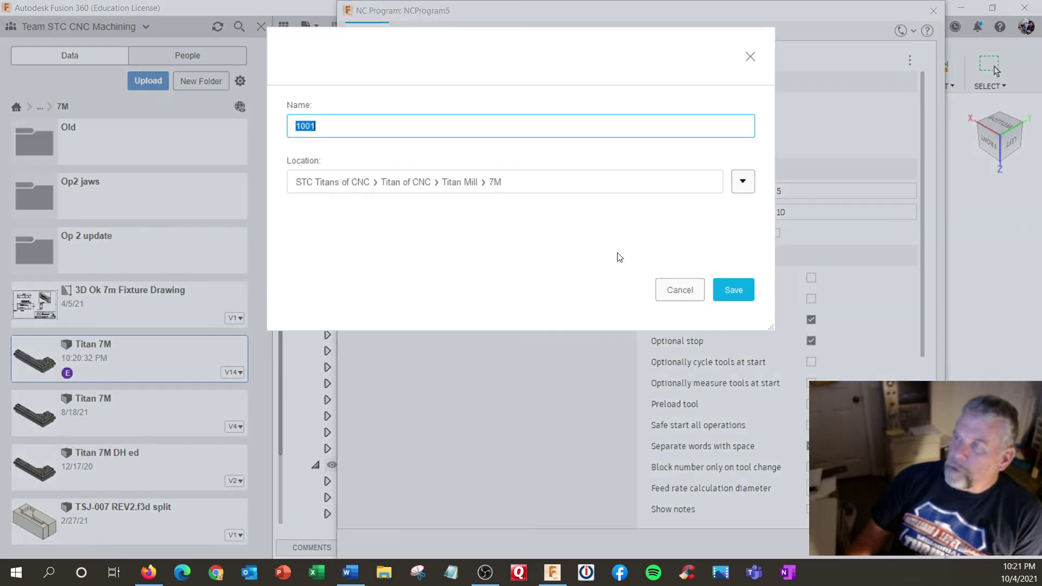
# Move the save location from 7M up to STC Titans of CNC, then into Titan of CNC › Titan Mill
pyautogui.click(743, 181)
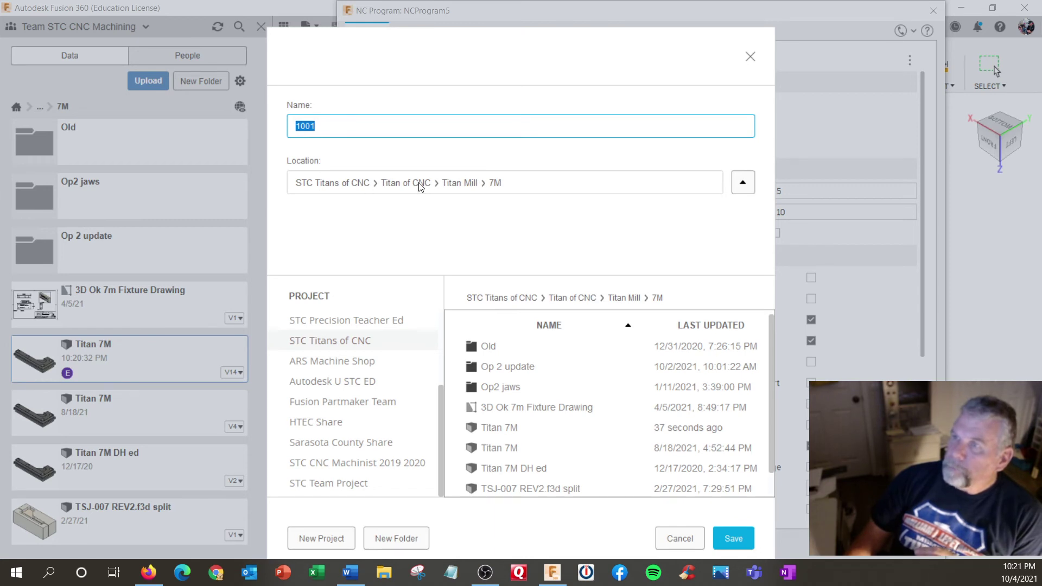
pyautogui.click(564, 298)
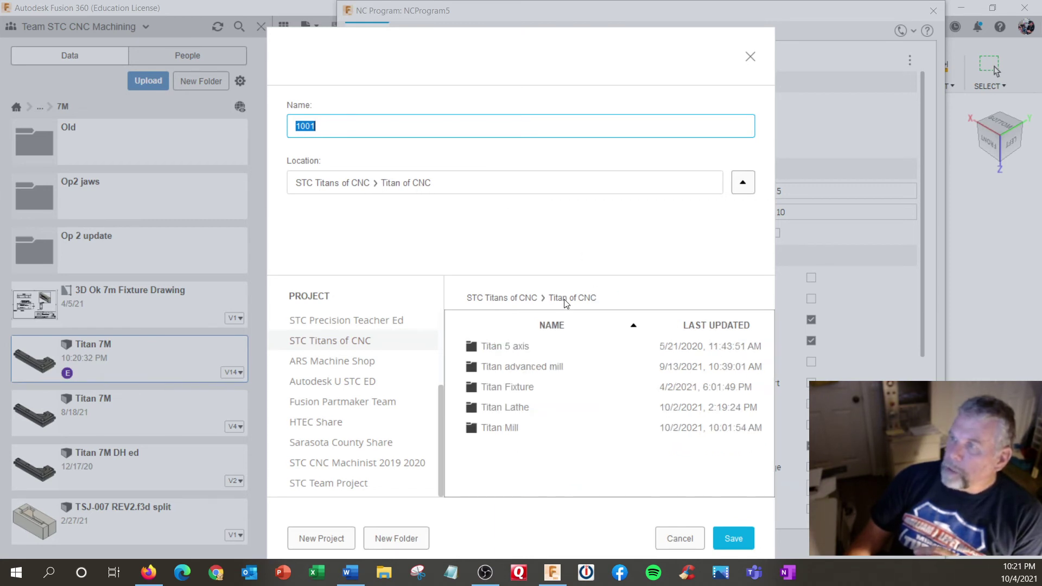
pyautogui.click(526, 299)
pyautogui.doubleClick(512, 348)
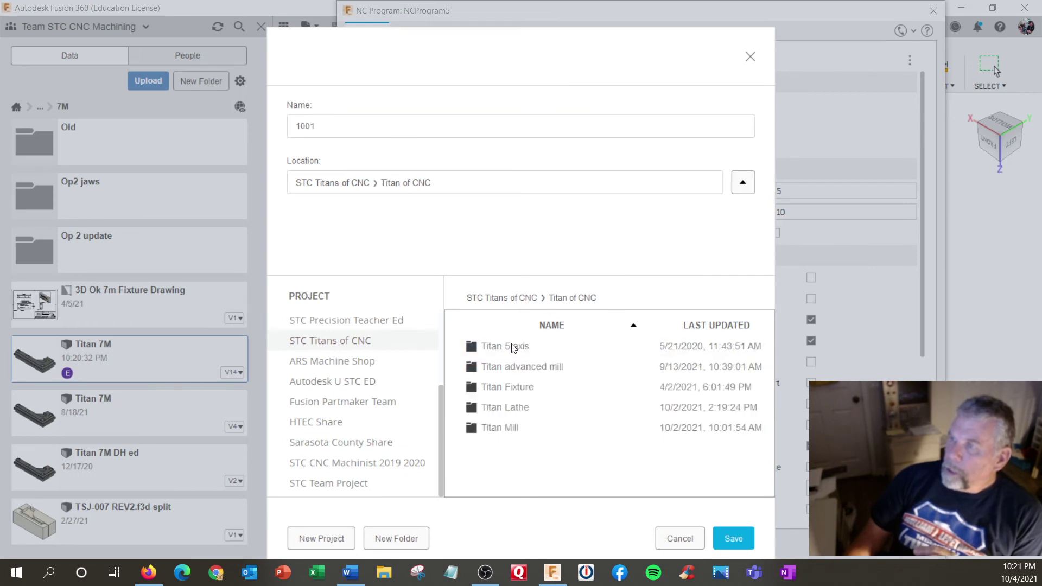
pyautogui.doubleClick(520, 433)
pyautogui.scroll(-5, 539, 432)
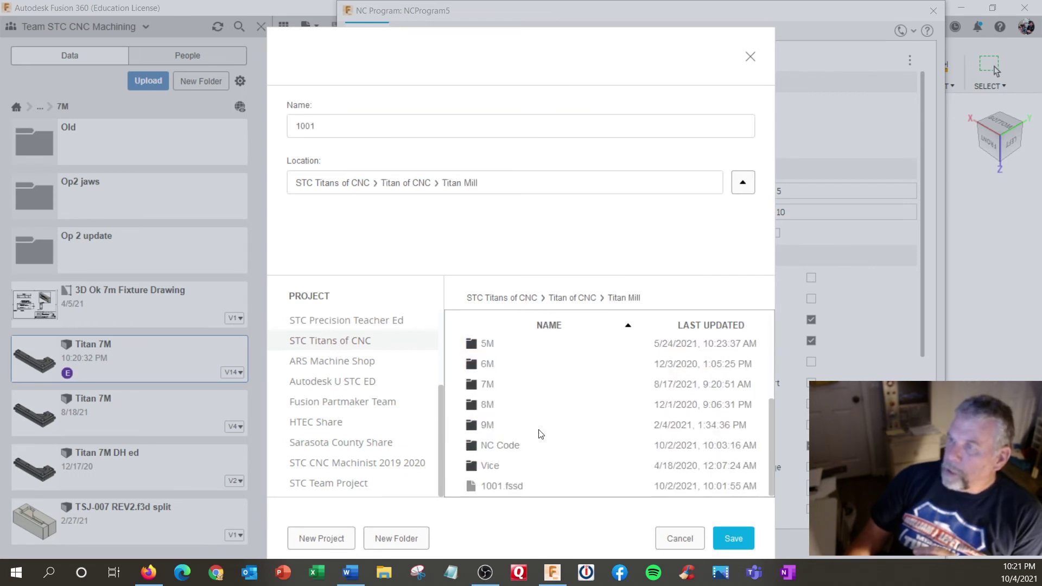
# Apply Titan Mill, repost NCProgram5 over 1001.nc, and upload it to Fusion Team
pyautogui.click(733, 538)
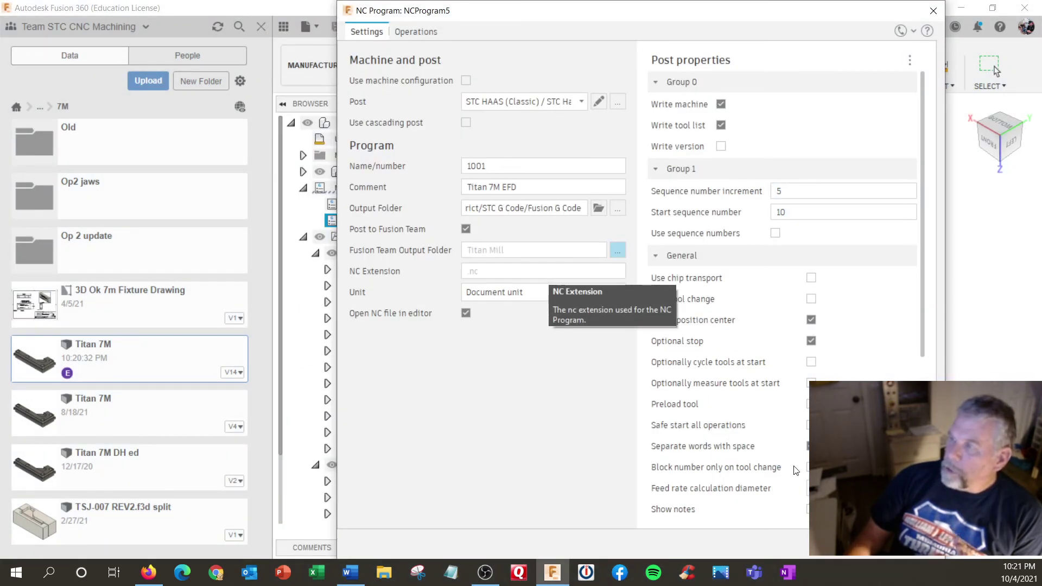
pyautogui.click(863, 543)
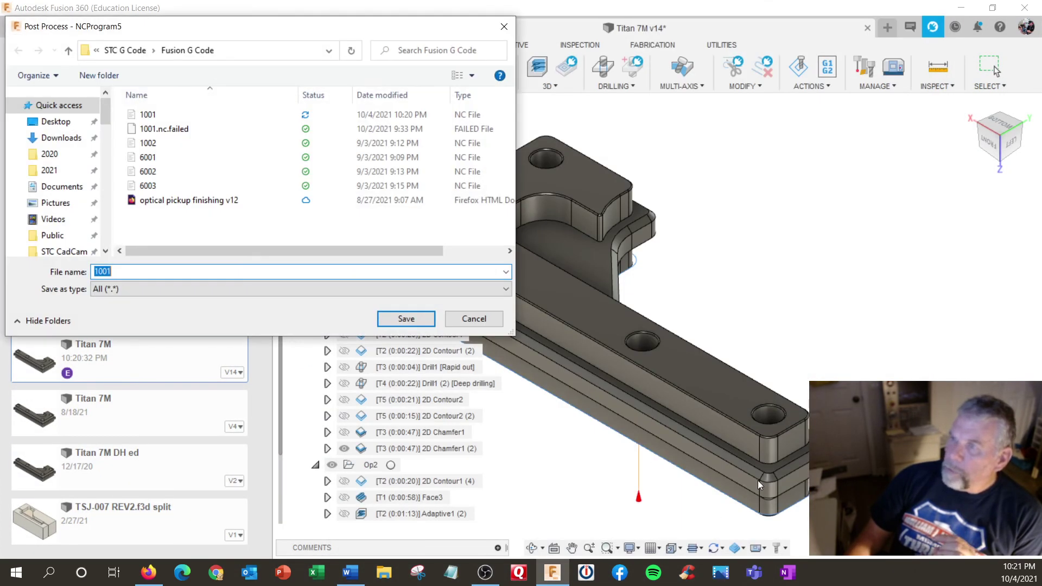
pyautogui.click(405, 321)
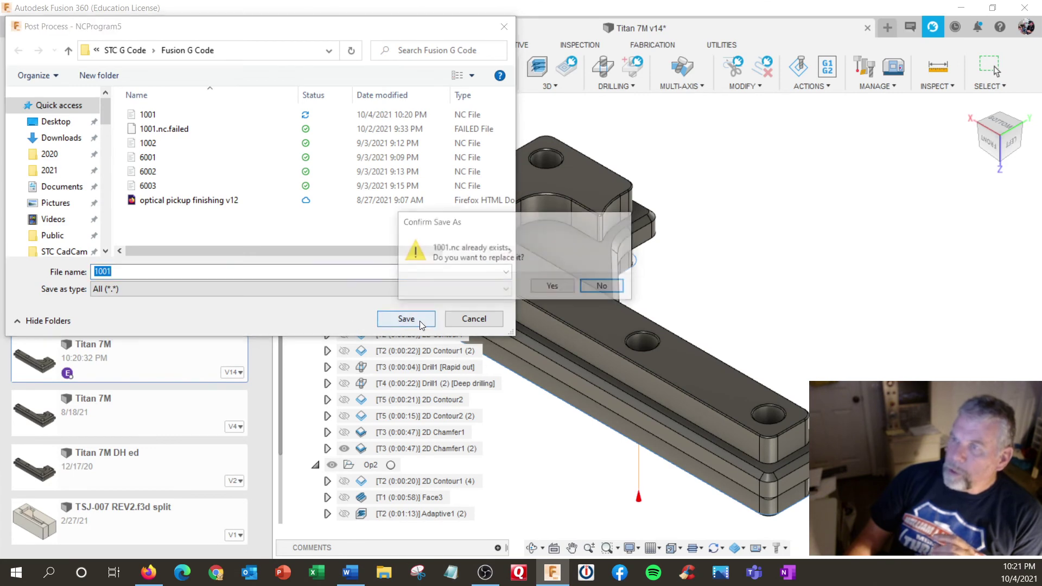
pyautogui.click(553, 287)
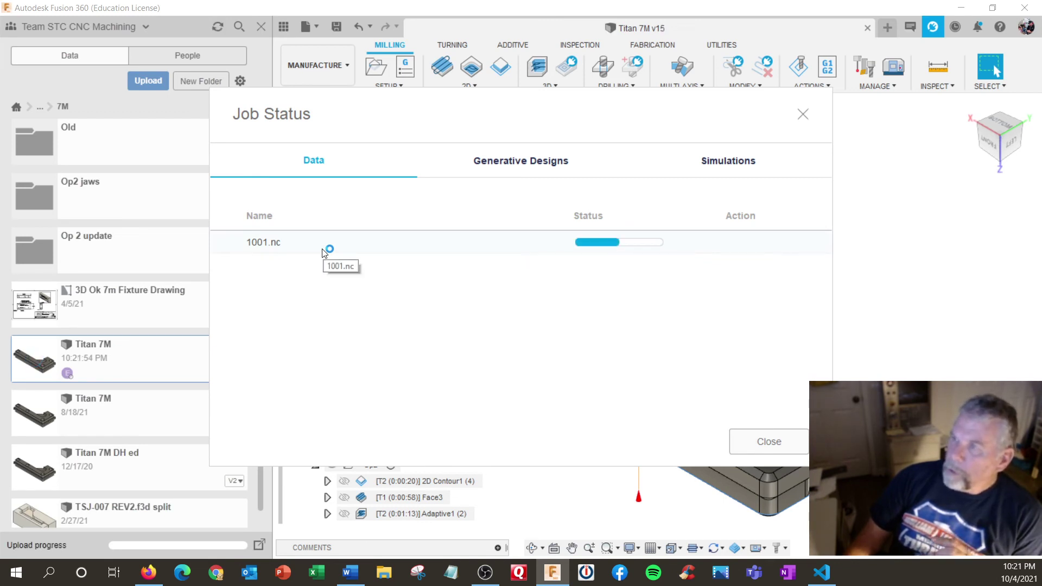
# Open 1001.nc from Job Status in a full-screen Fusion Team browser and view its Overview
pyautogui.click(325, 251)
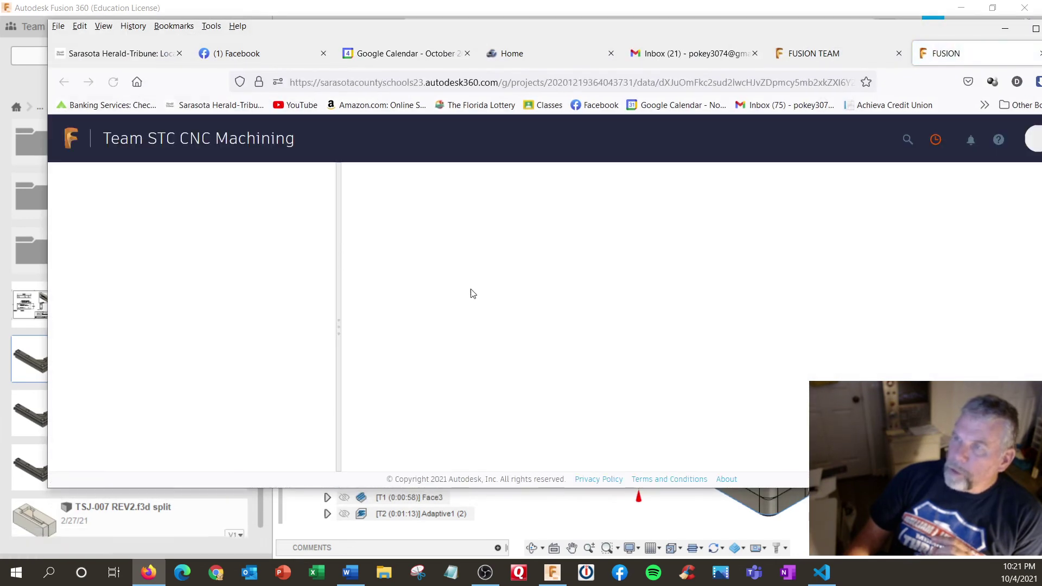
pyautogui.doubleClick(951, 30)
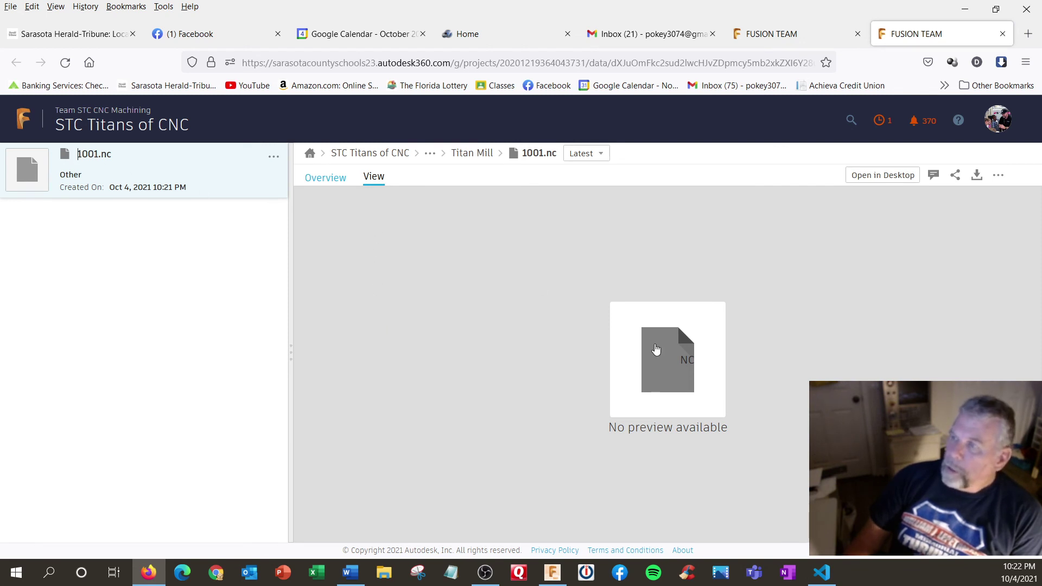
pyautogui.click(324, 179)
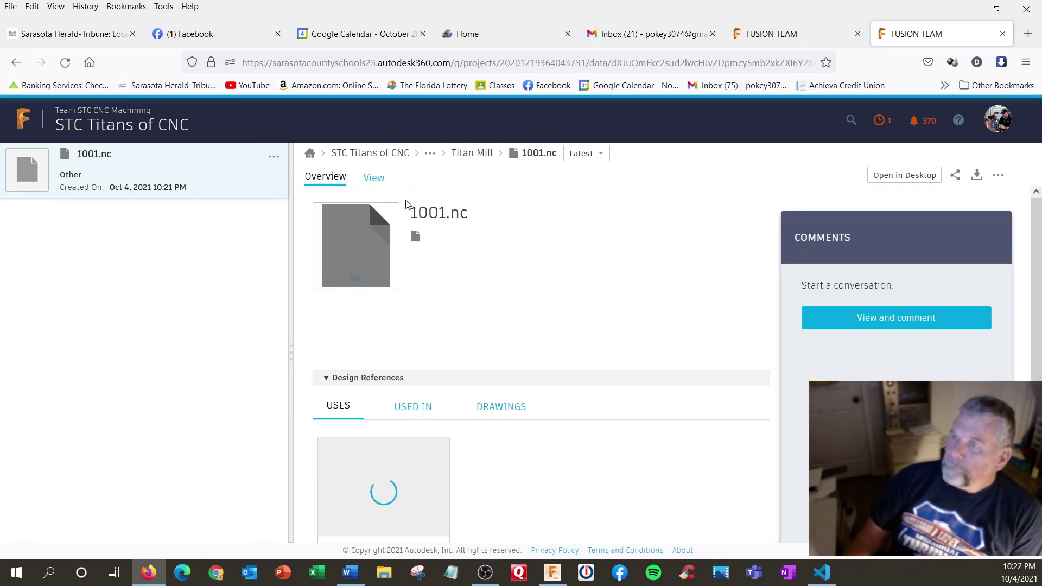
pyautogui.scroll(-2, 439, 291)
pyautogui.scroll(2, 438, 291)
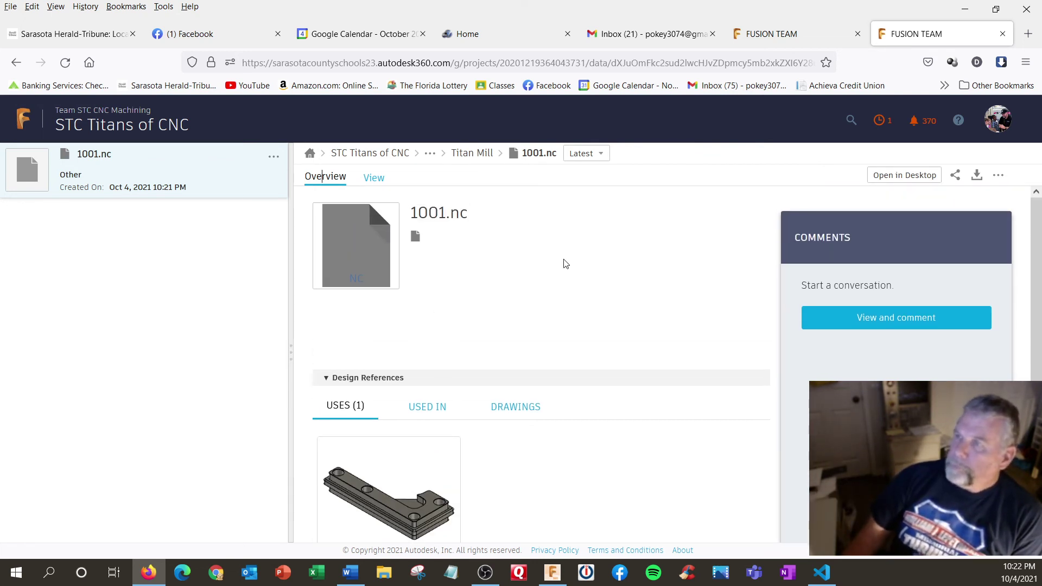
# Start and cancel the 1001.nc download, go back to the 7M folder tab, then return to Fusion 360
pyautogui.click(977, 175)
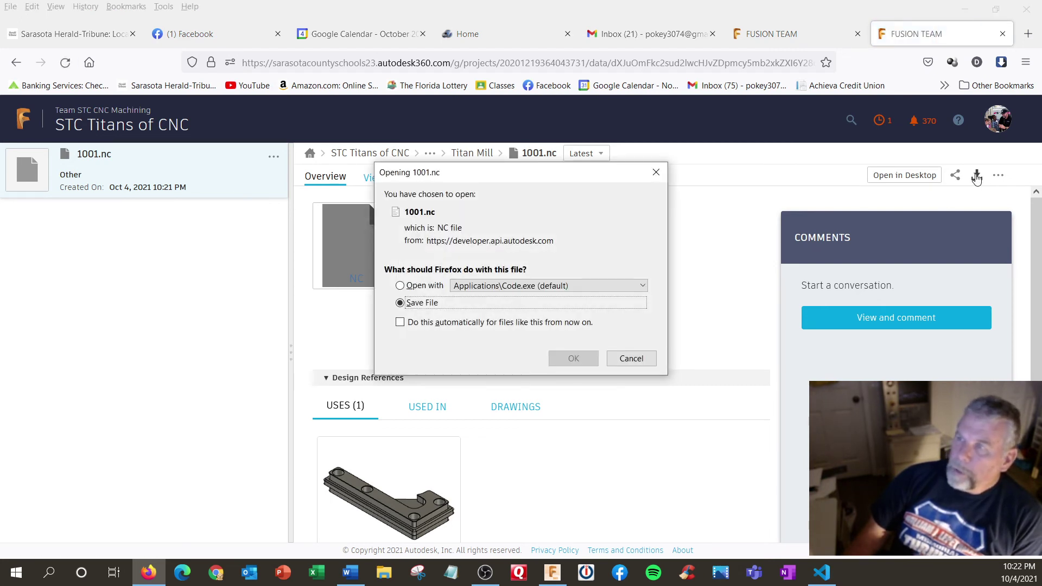
pyautogui.click(634, 360)
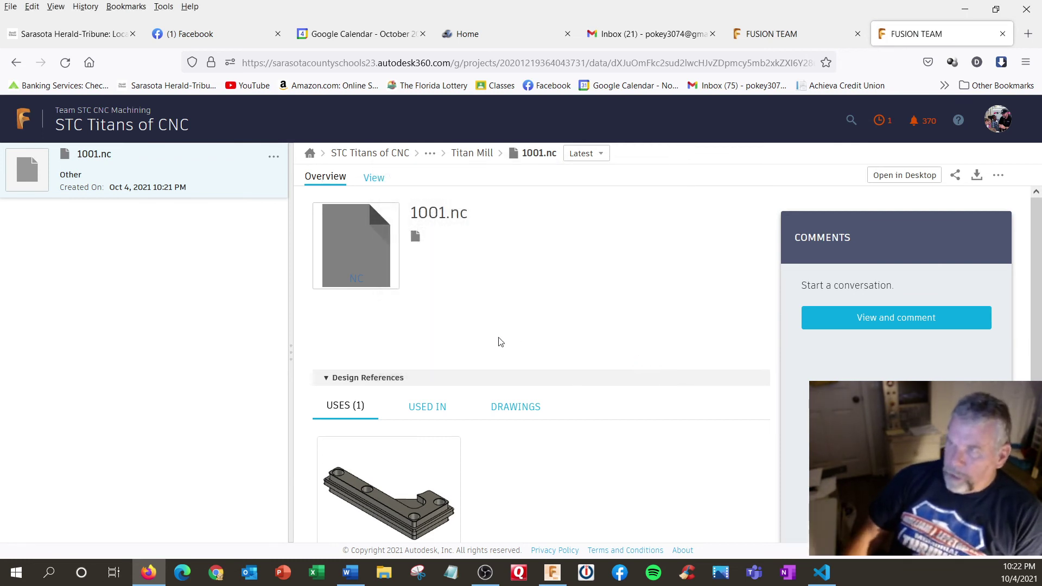
pyautogui.click(762, 37)
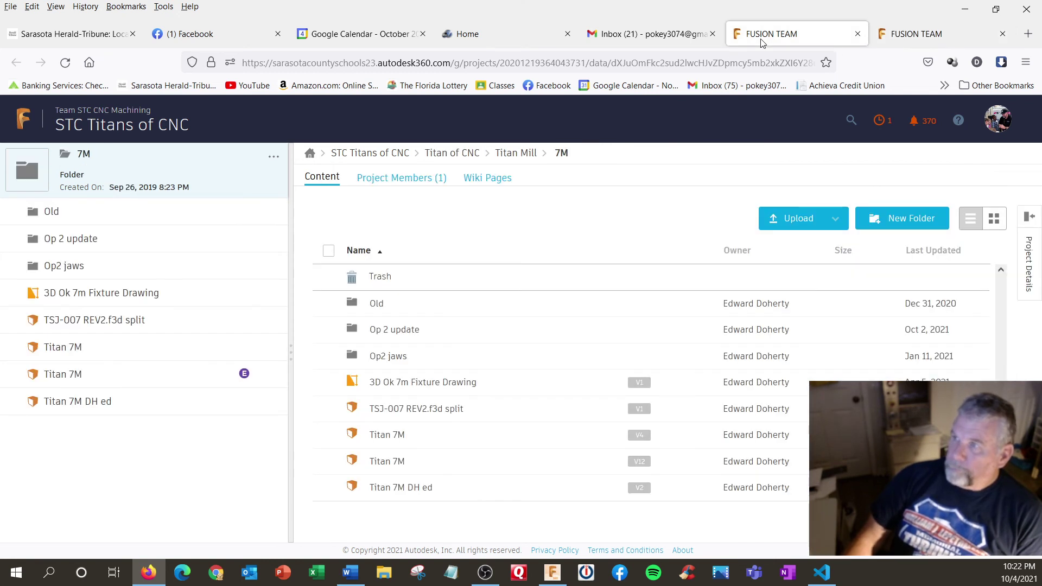
pyautogui.click(552, 573)
# Enable 'Post Process NC code with legacy post processing dialog' in Preferences > Preview Features
pyautogui.click(770, 438)
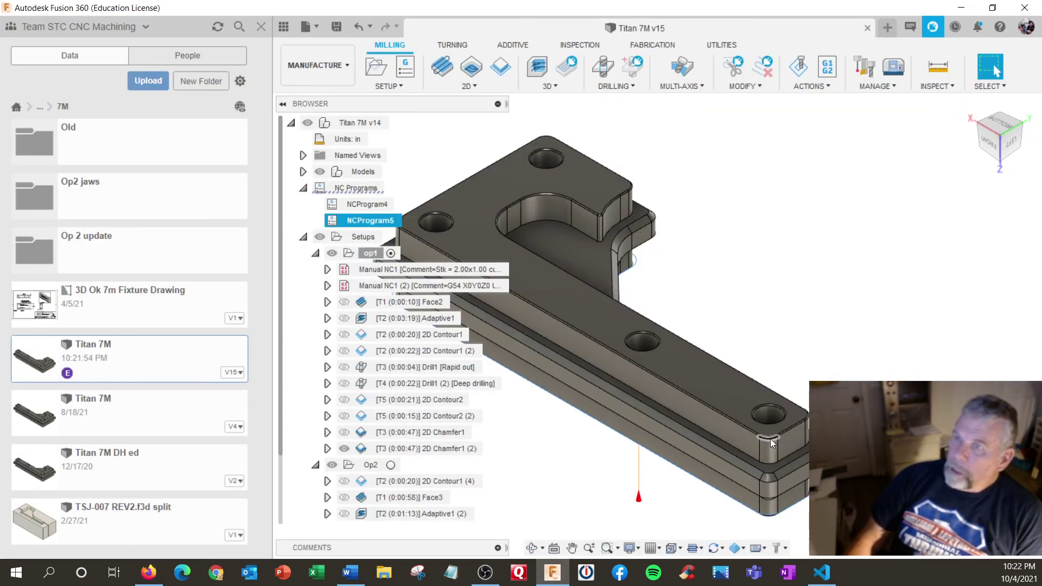
pyautogui.click(369, 204)
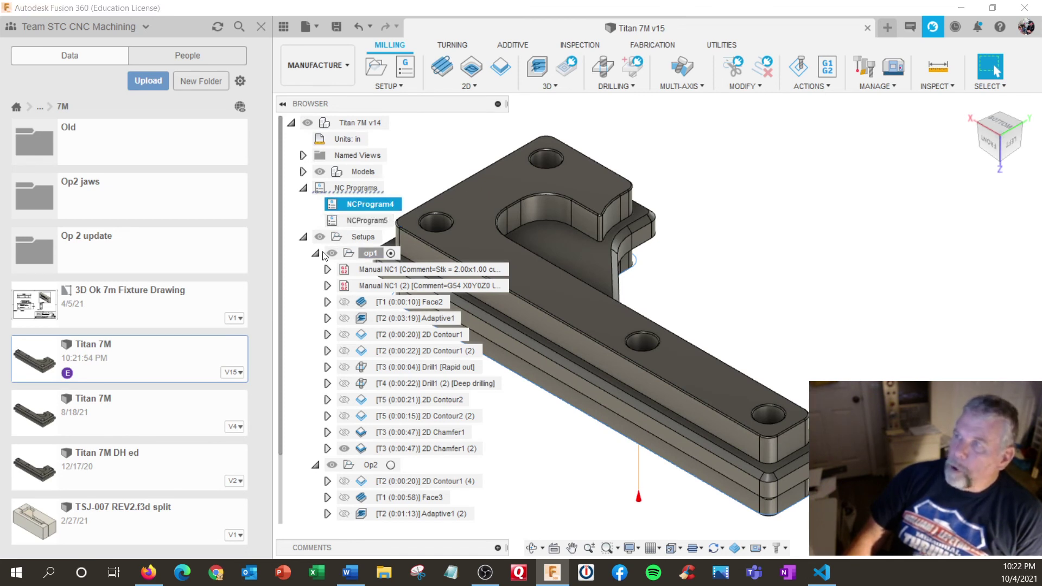
pyautogui.click(1025, 27)
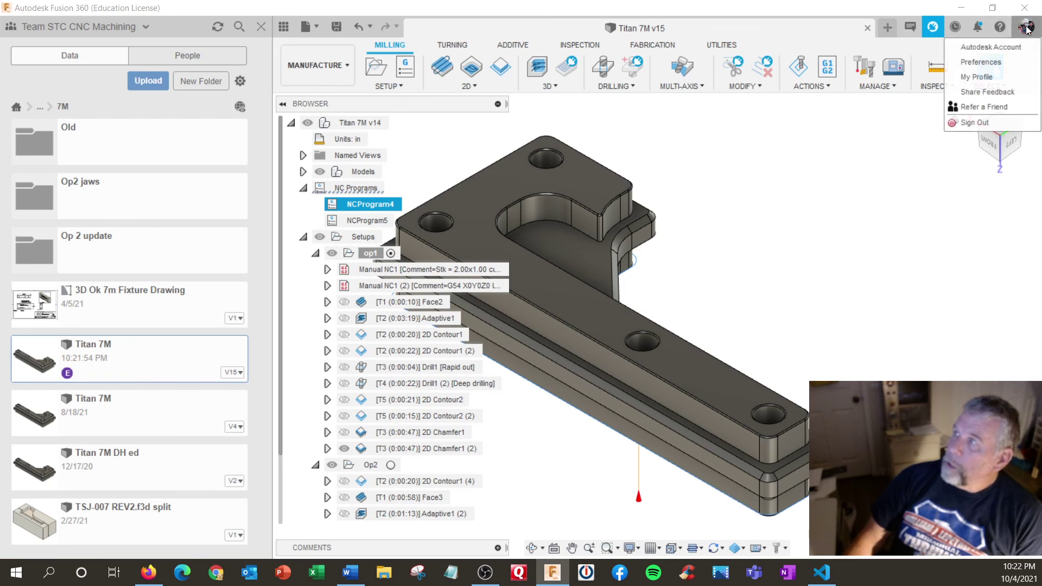
pyautogui.click(1012, 62)
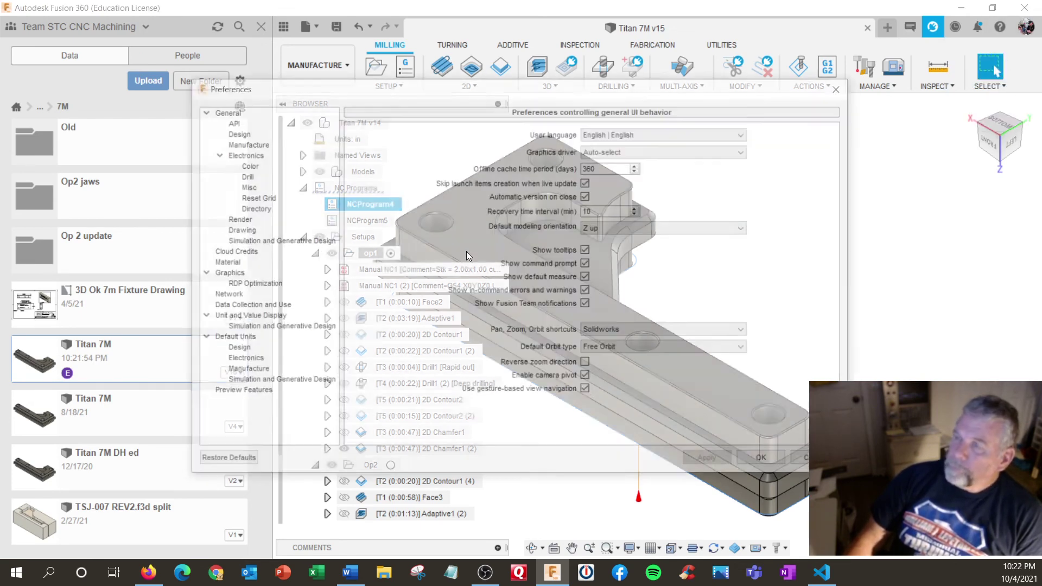
pyautogui.click(240, 393)
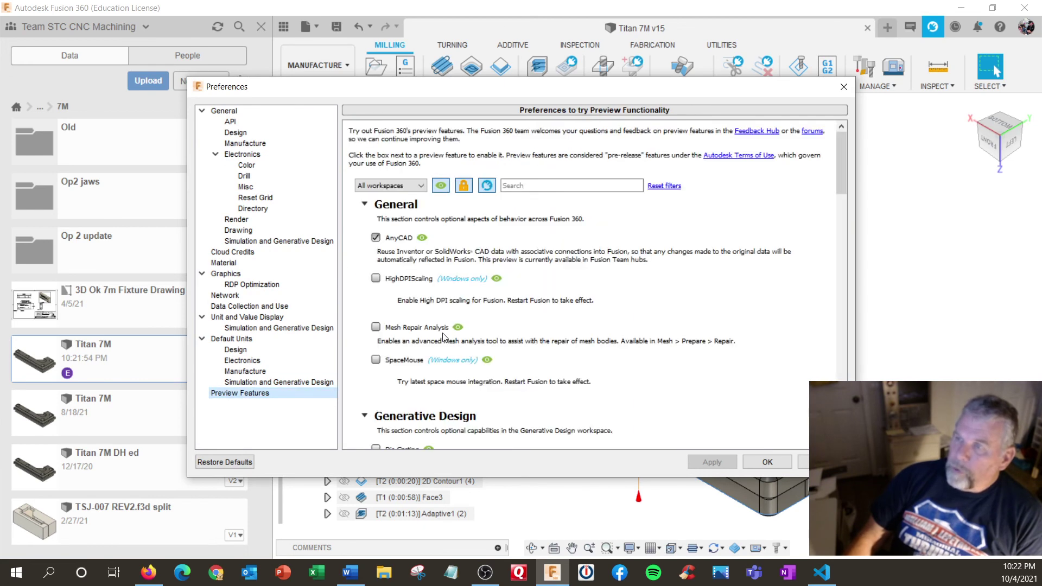
pyautogui.scroll(-10, 444, 339)
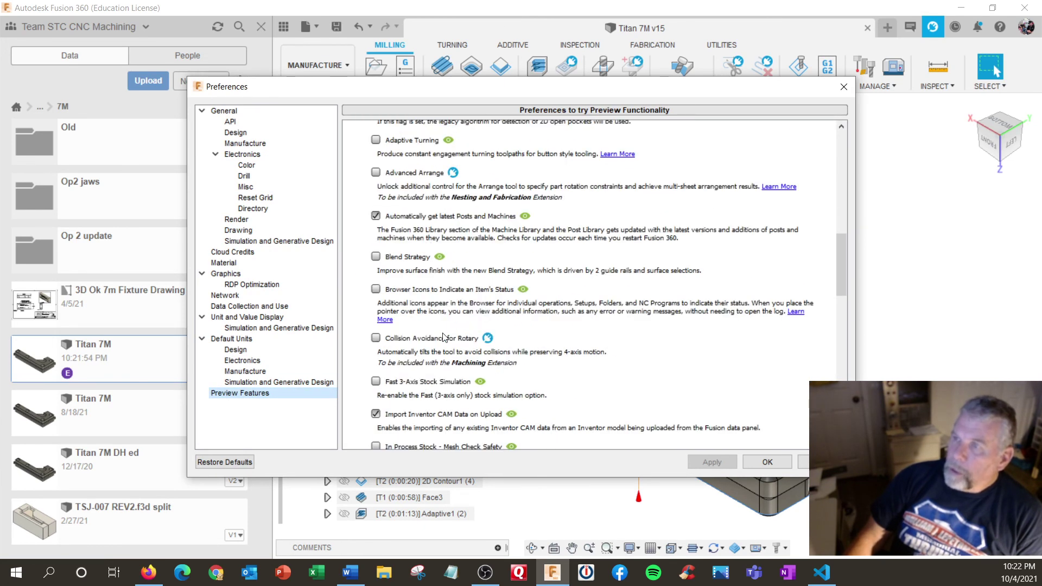
pyautogui.scroll(-15, 444, 337)
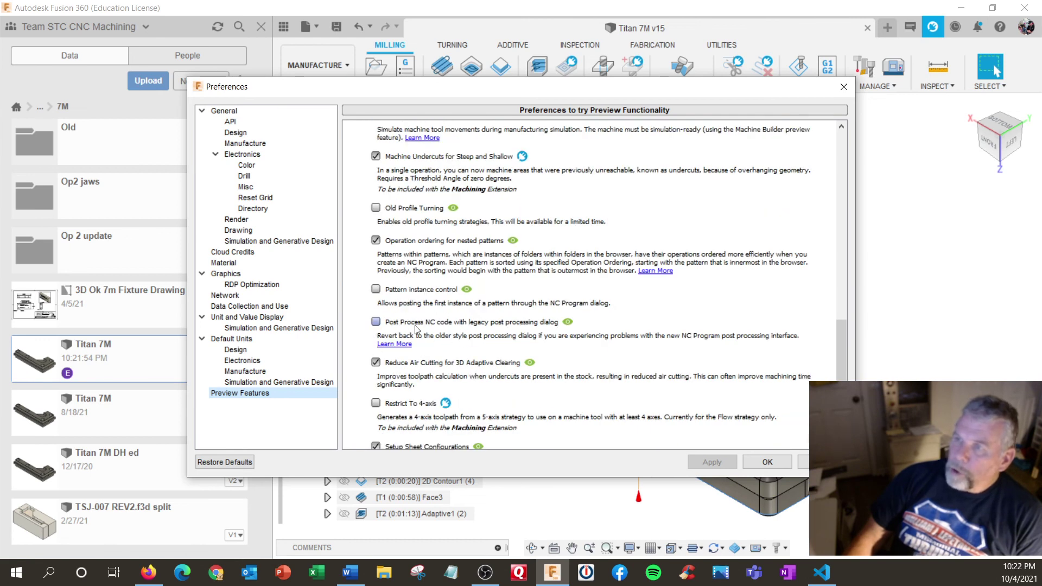
pyautogui.click(376, 321)
pyautogui.click(712, 462)
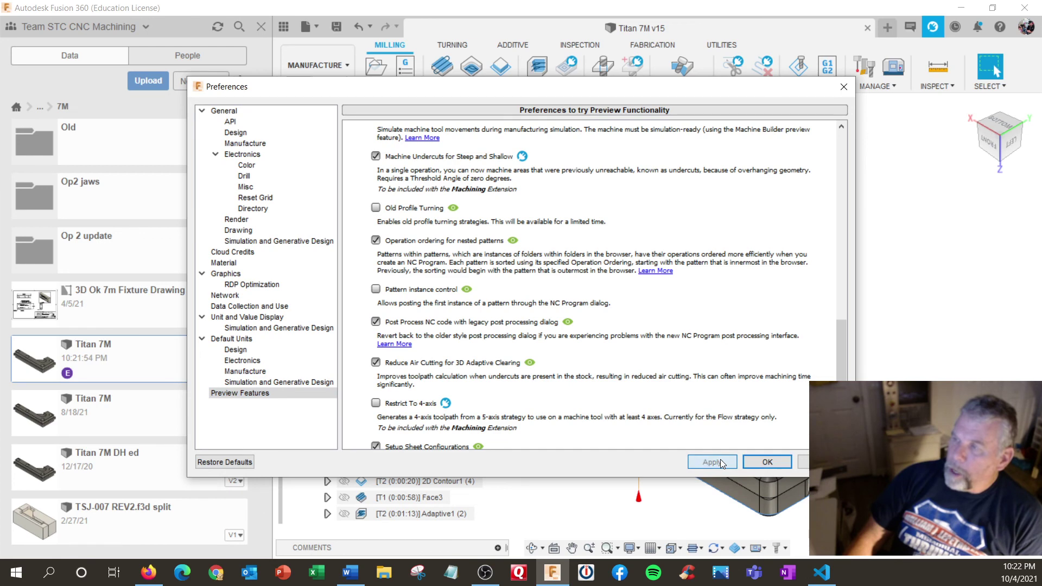
pyautogui.click(769, 463)
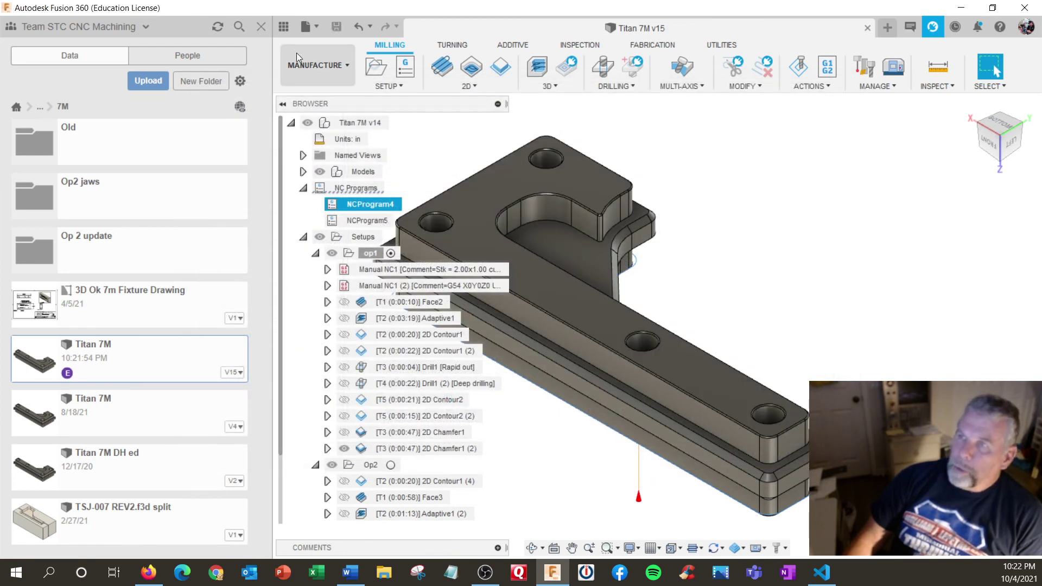
# Post NCProgram4 as 1001.nc, replacing the existing file, then close the code editor
pyautogui.click(260, 26)
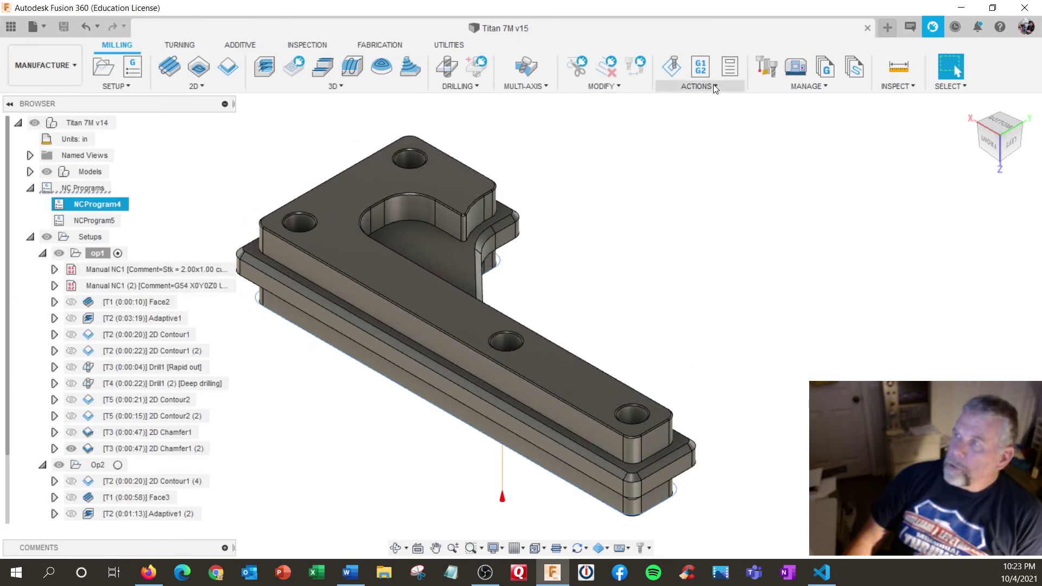
pyautogui.click(700, 73)
pyautogui.click(411, 318)
pyautogui.click(547, 290)
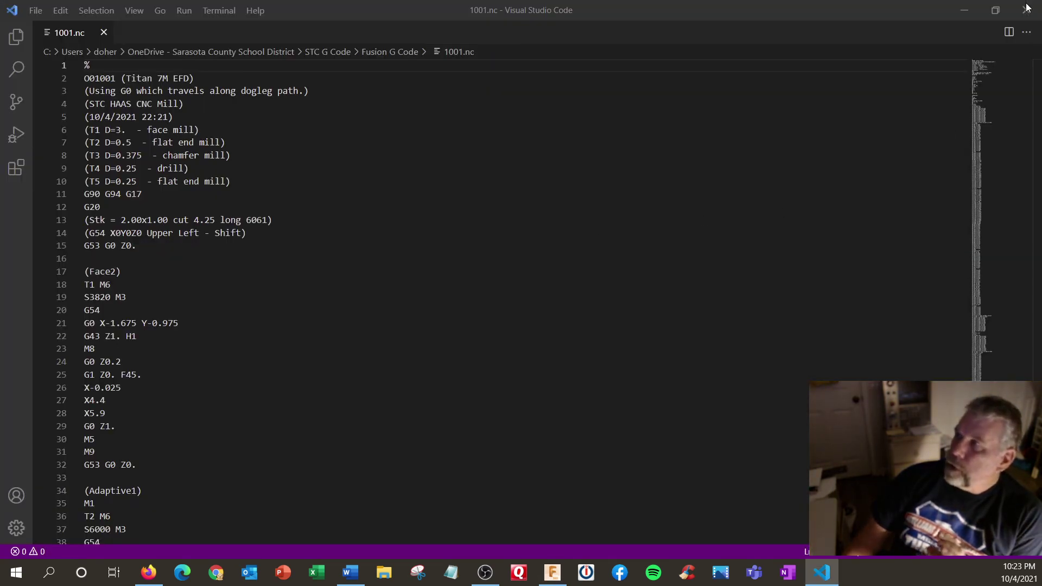
pyautogui.click(1027, 10)
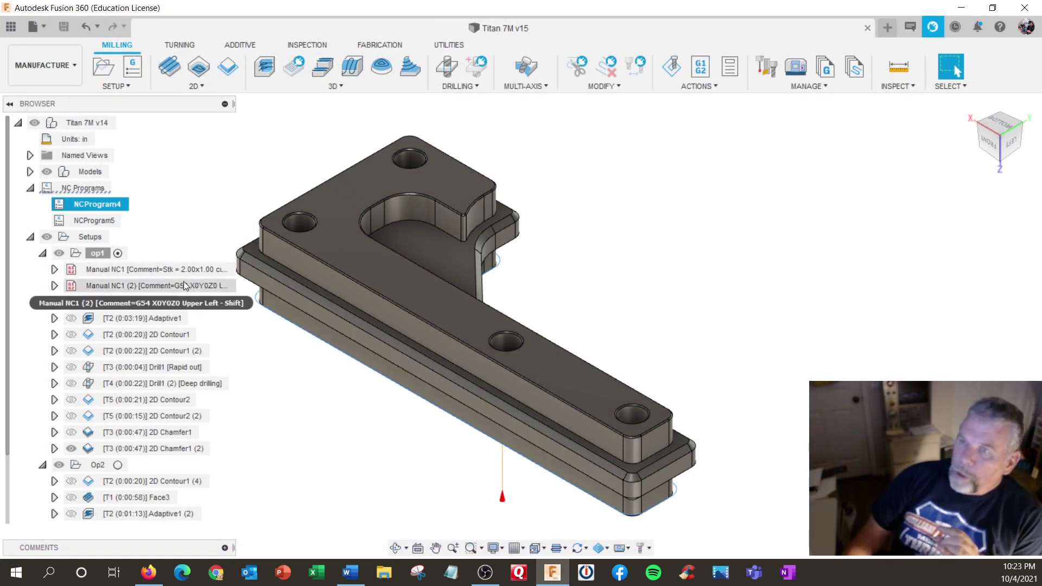
pyautogui.click(92, 253)
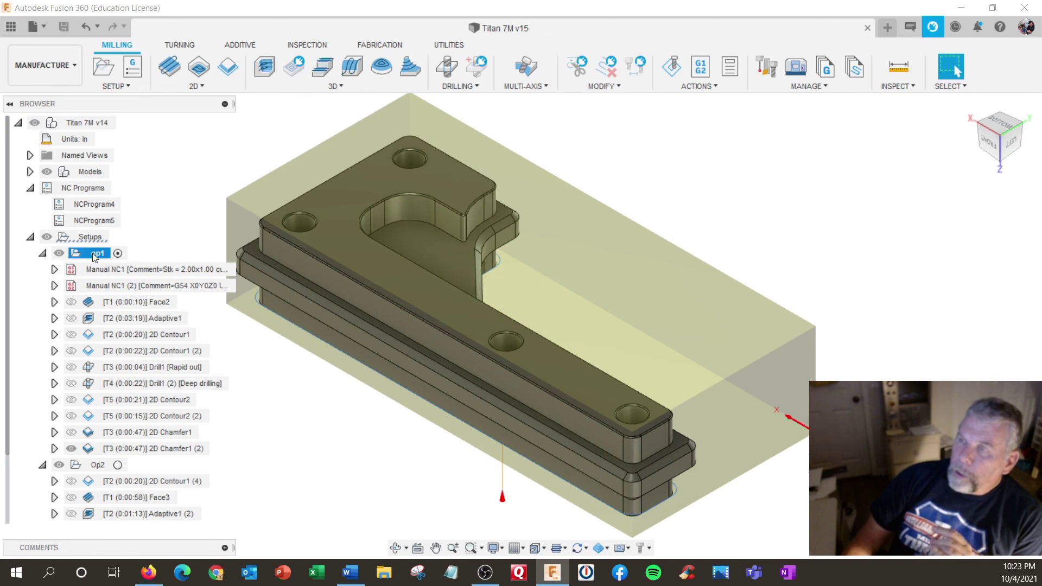
pyautogui.rightClick(100, 254)
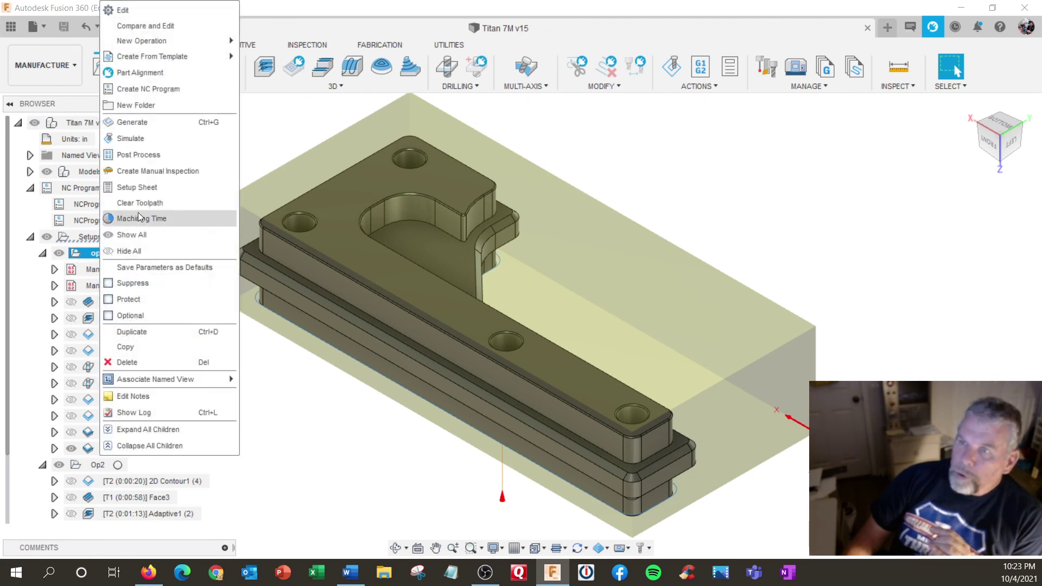
pyautogui.click(138, 155)
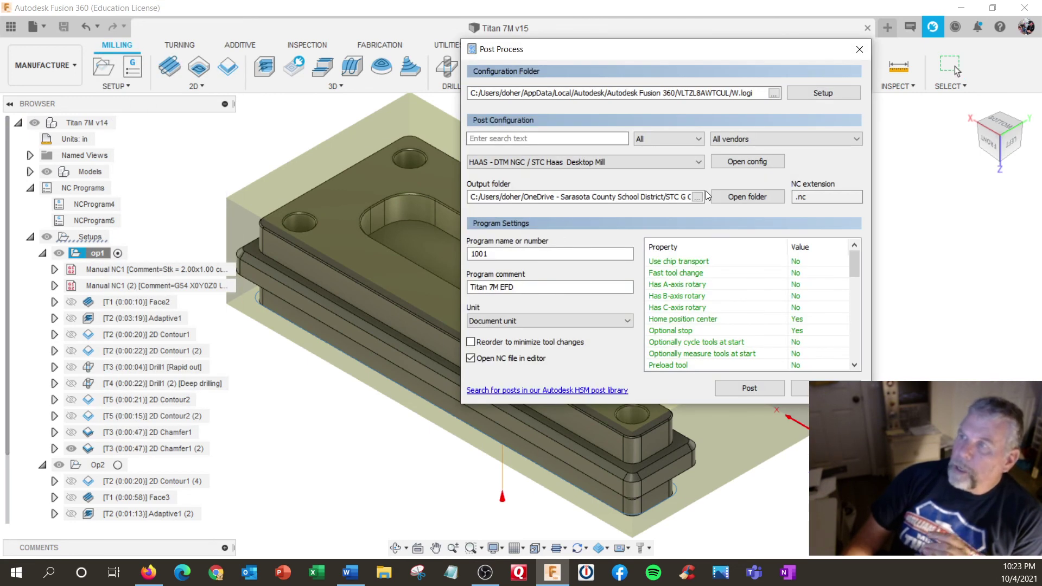
pyautogui.moveTo(604, 51); pyautogui.dragTo(513, 46)
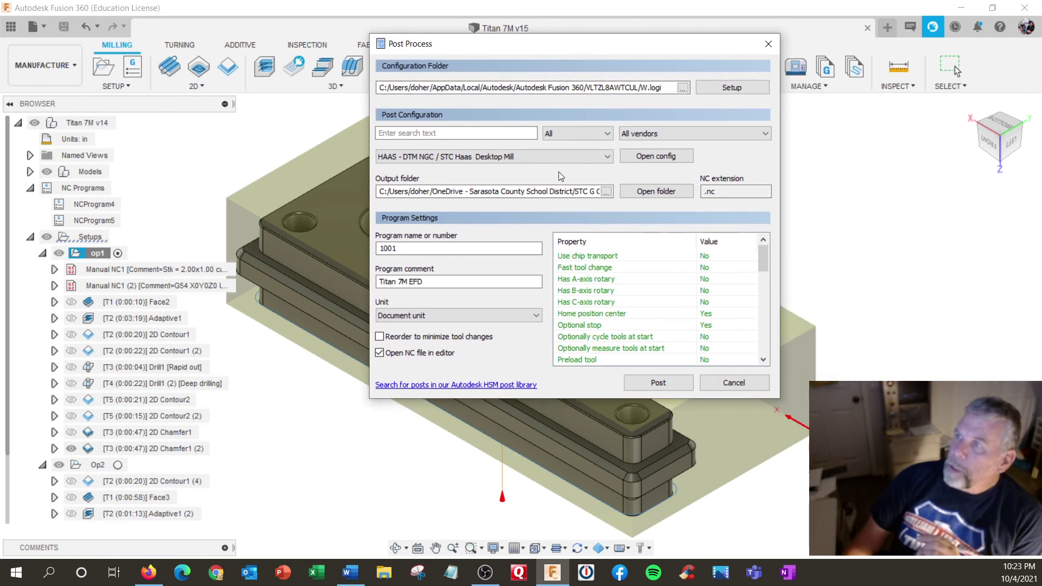
pyautogui.moveTo(478, 161)
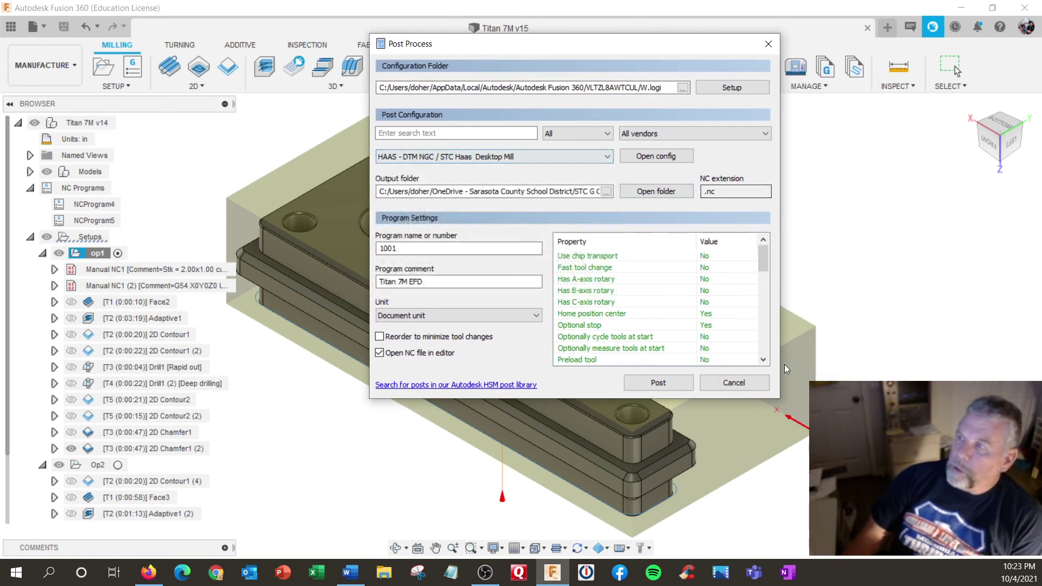
pyautogui.click(734, 382)
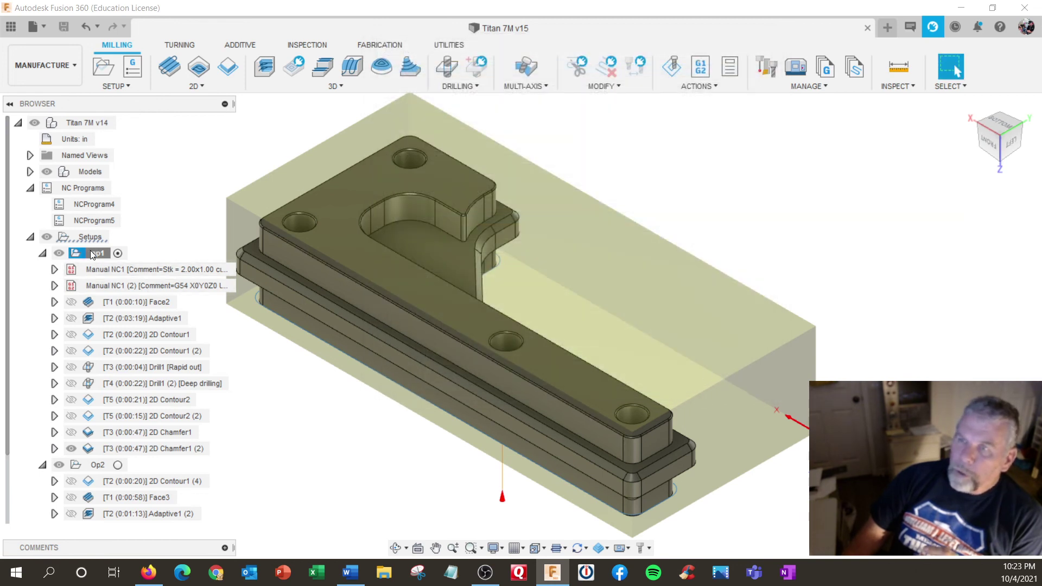
# Edit setup op1 and select Haas STC VF2 from the Machine Library as its machine
pyautogui.rightClick(92, 255)
pyautogui.click(122, 9)
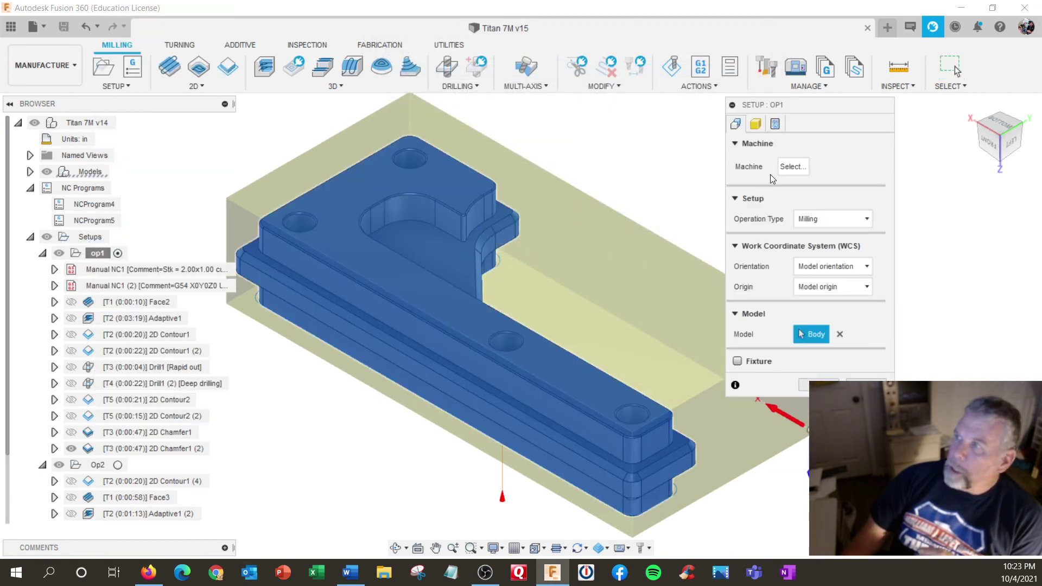
pyautogui.click(806, 170)
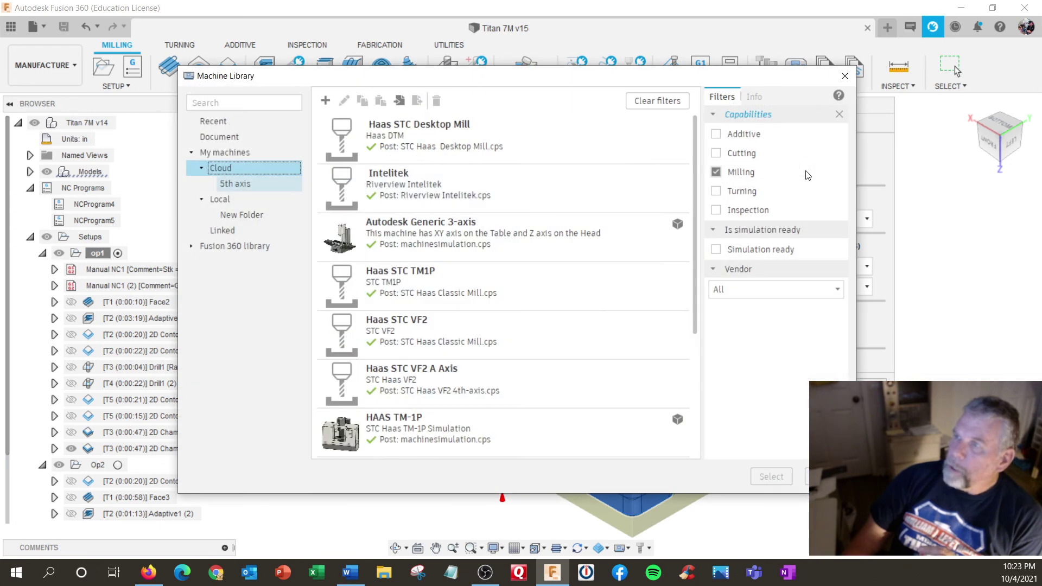
pyautogui.click(456, 328)
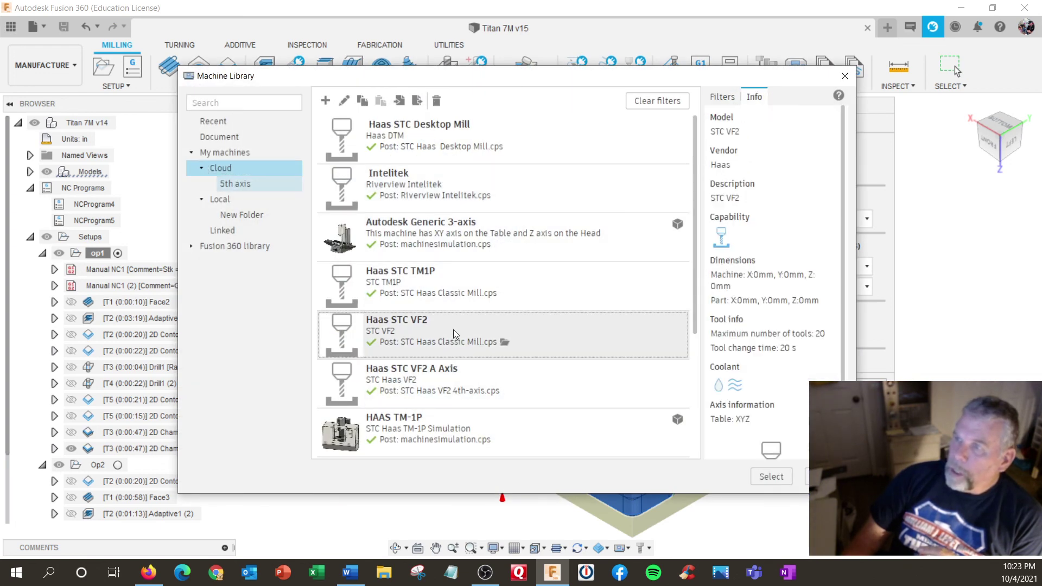
pyautogui.click(771, 476)
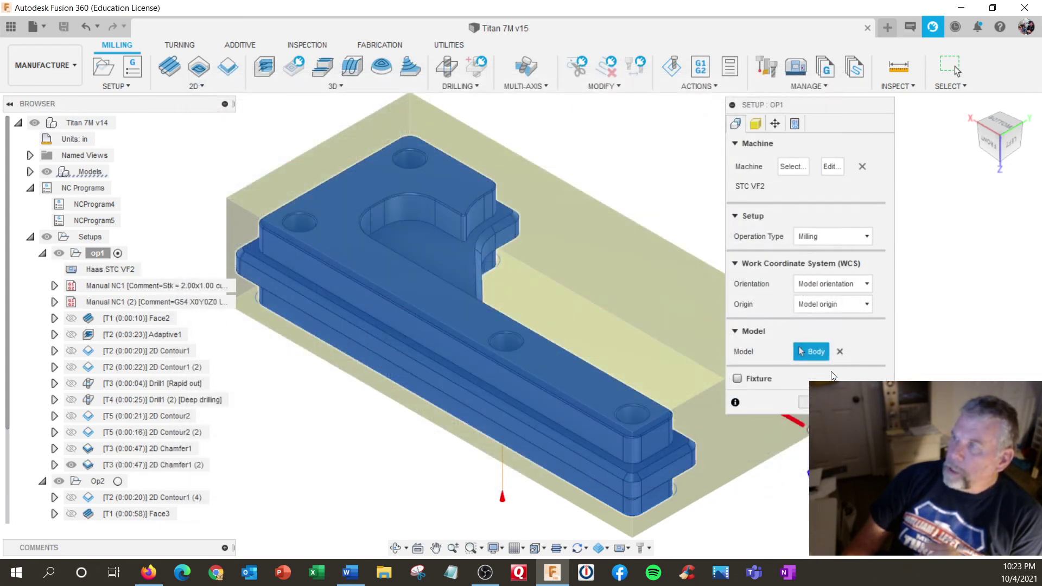
pyautogui.press('Return')
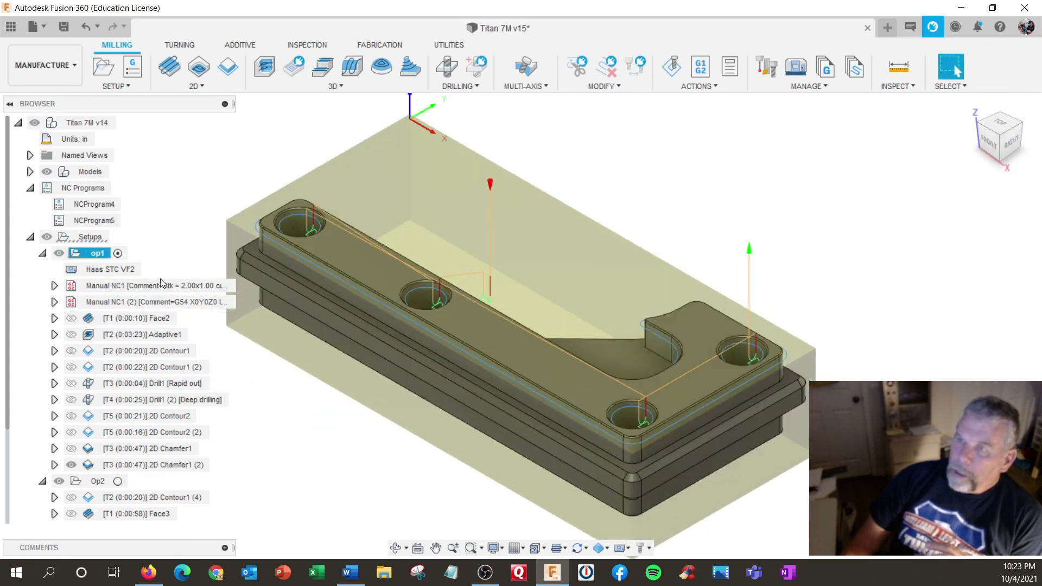
pyautogui.click(117, 253)
# Post op1 to 1001.nc with the editor option off, replacing the existing file
pyautogui.rightClick(117, 253)
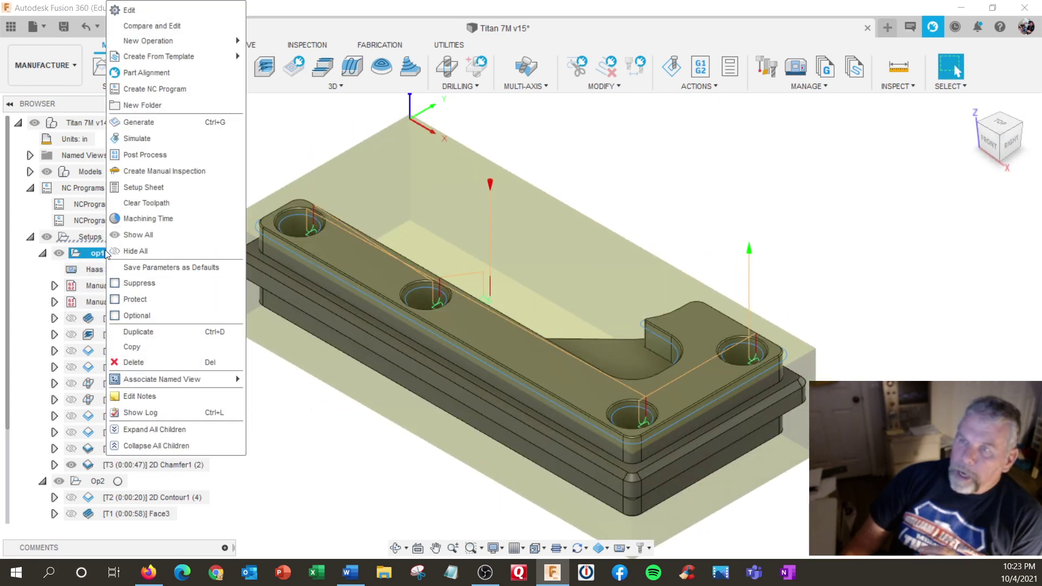
pyautogui.click(157, 156)
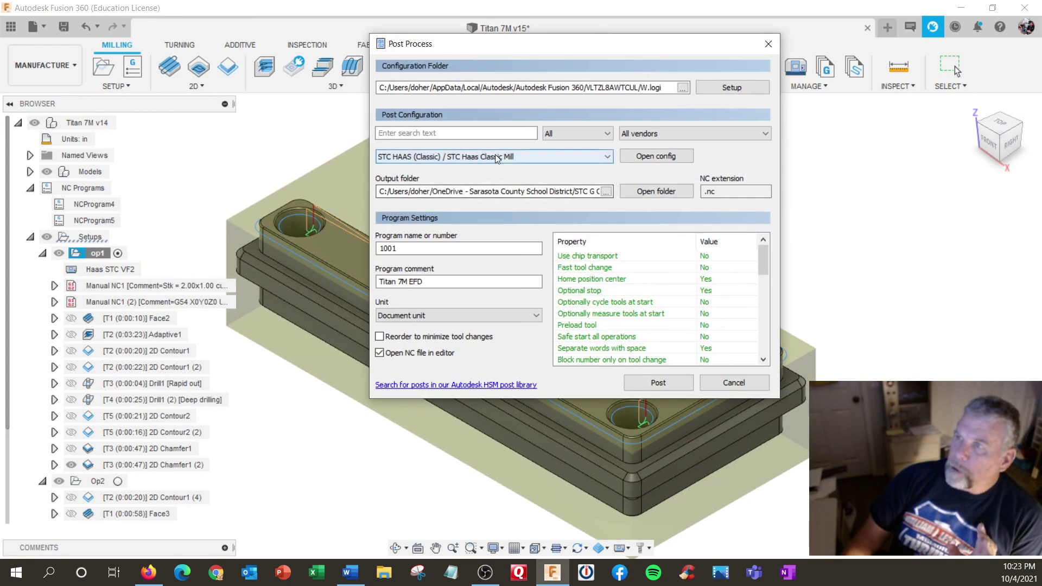
pyautogui.moveTo(531, 160)
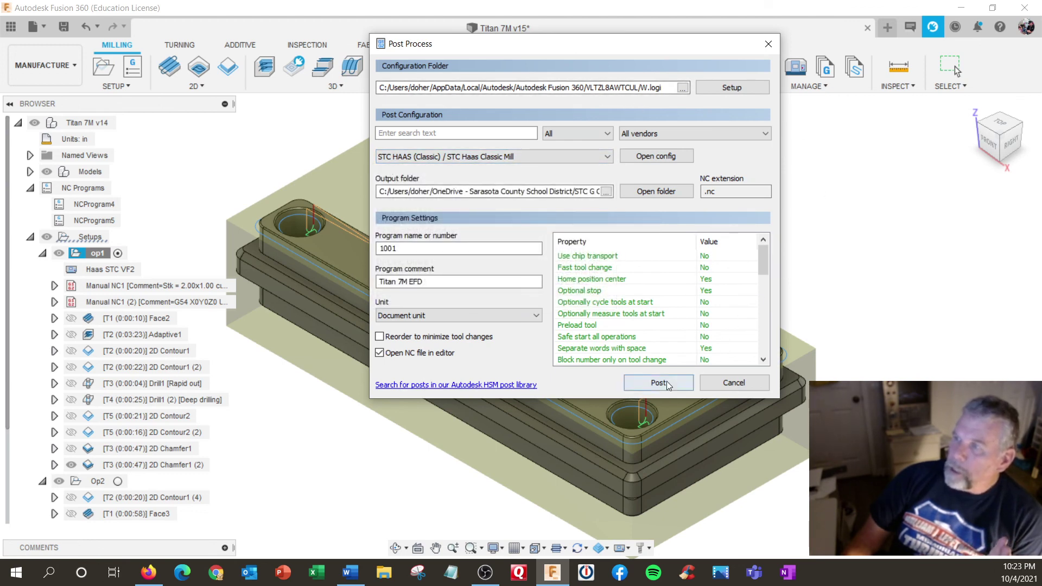
pyautogui.click(379, 353)
pyautogui.click(634, 383)
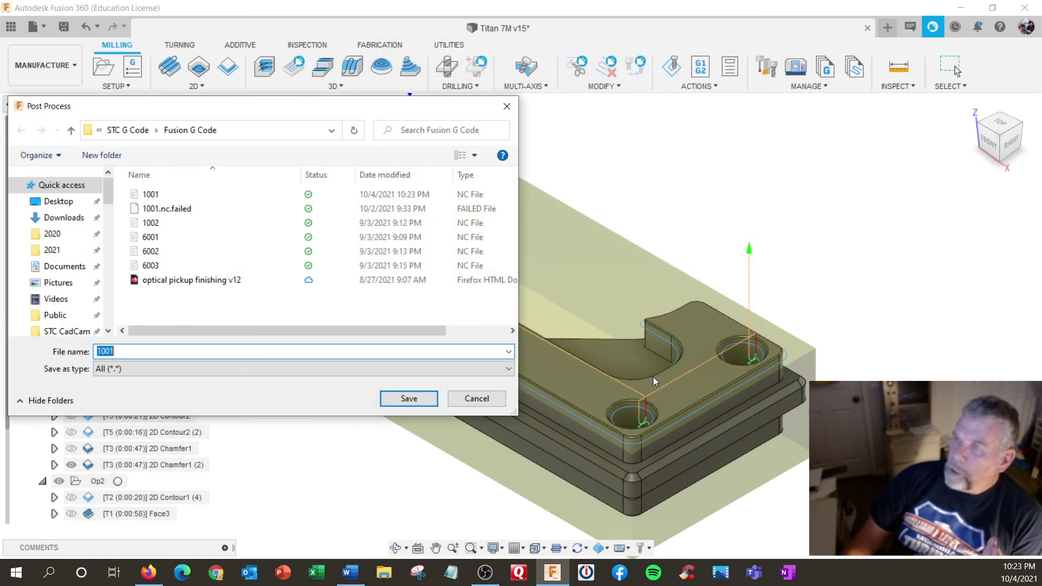
pyautogui.click(415, 402)
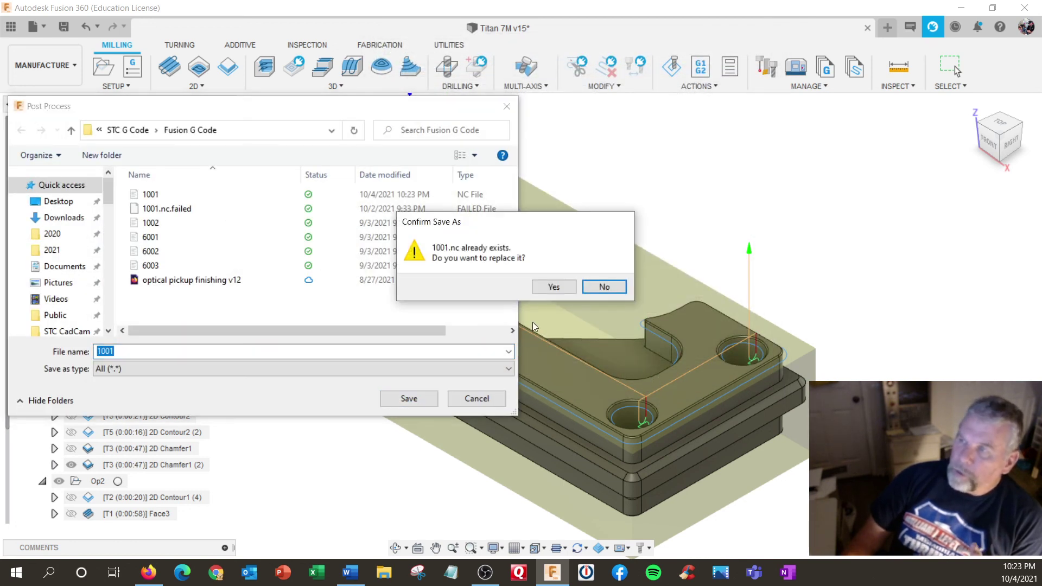
pyautogui.click(559, 287)
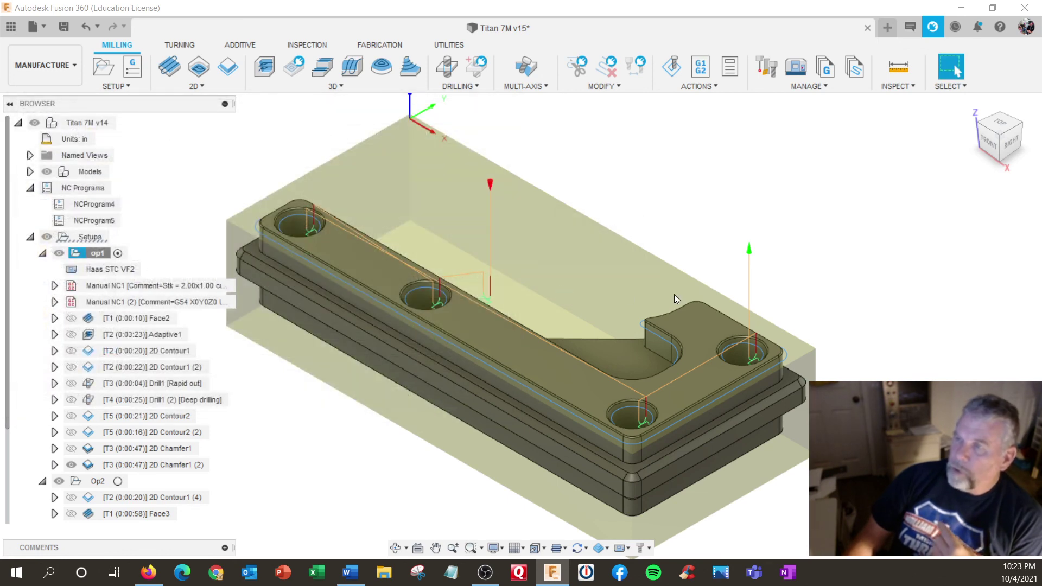